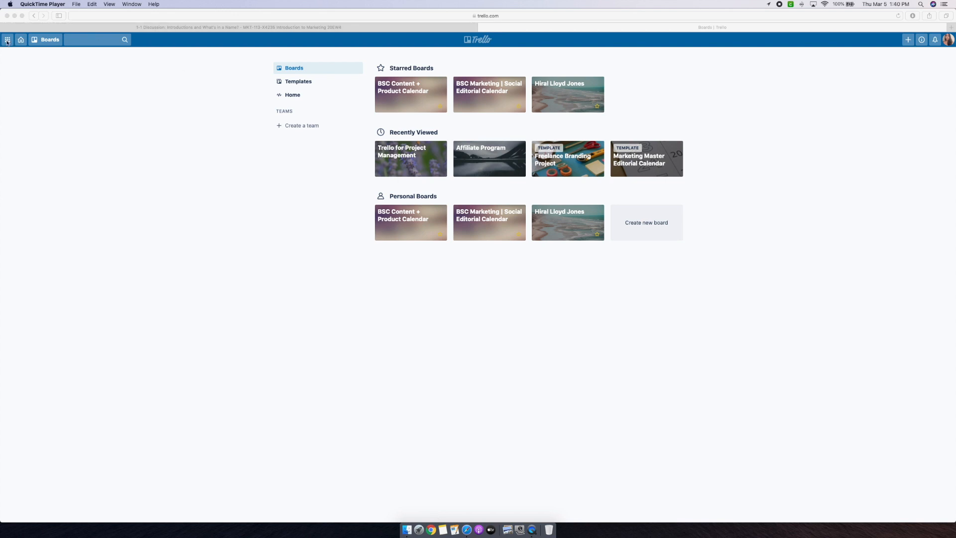
Look through the list of other Atlassian products and return to the boards home page
{"action": "left_click", "coordinate": [8, 43]}
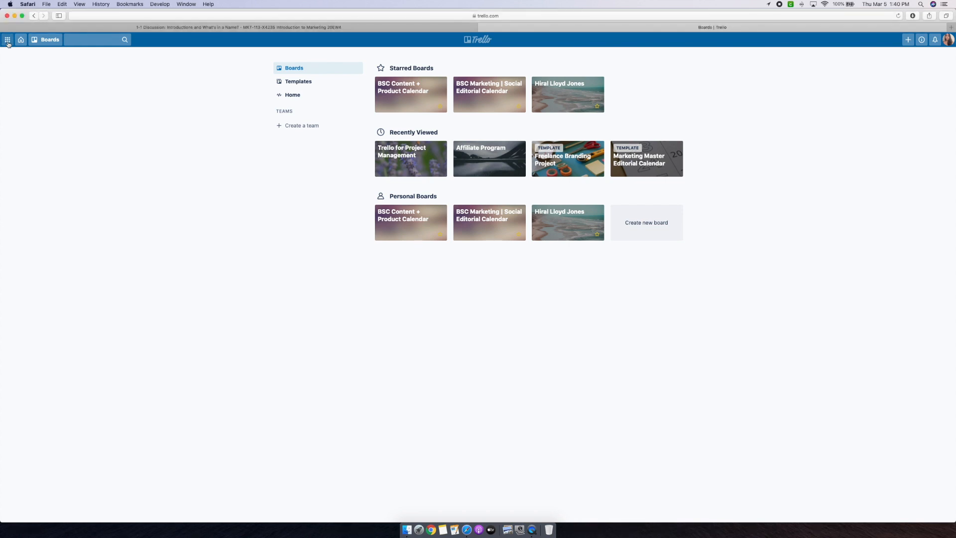
{"action": "left_click", "coordinate": [8, 43]}
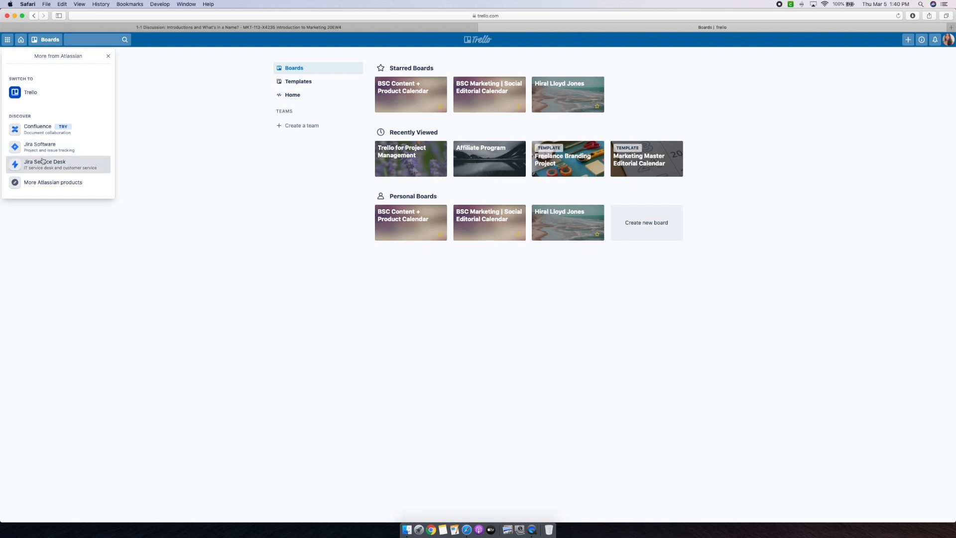
{"action": "left_click", "coordinate": [22, 44]}
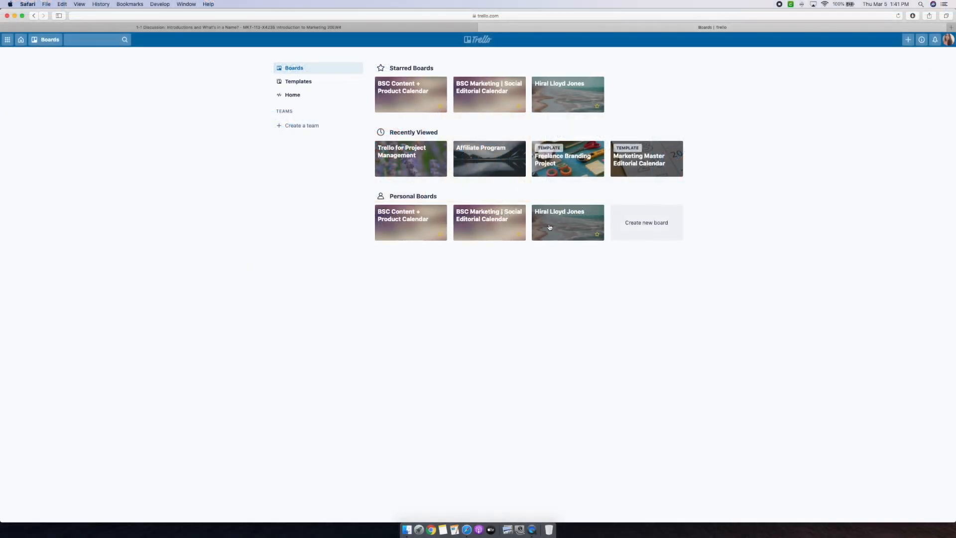
Browse the template gallery, viewing the Business, Design, Education and Productivity categories
{"action": "left_click", "coordinate": [294, 83]}
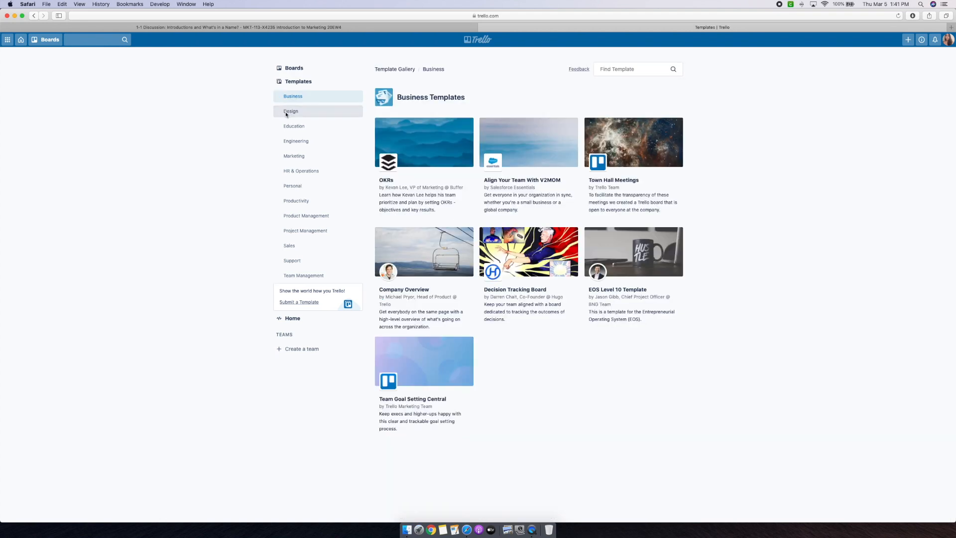
{"action": "left_click", "coordinate": [286, 113]}
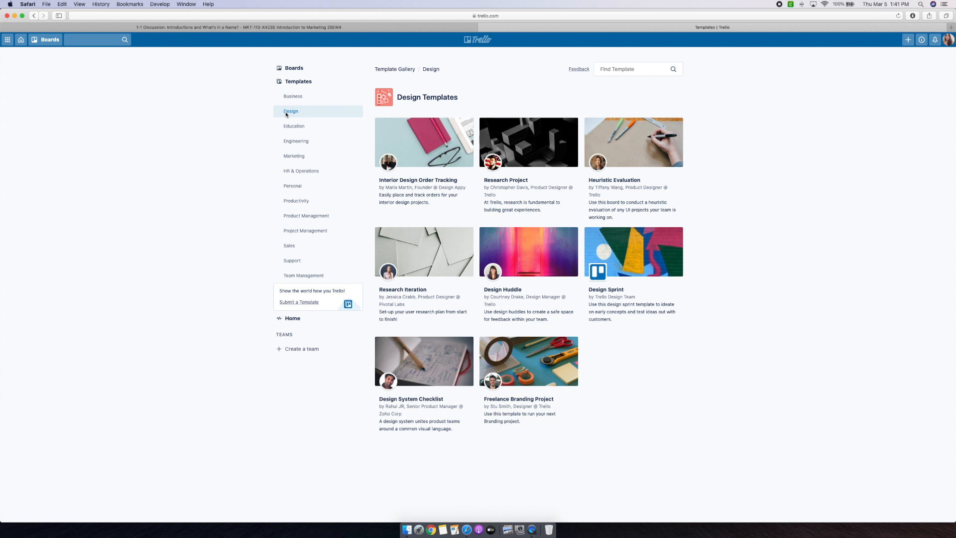
{"action": "left_click", "coordinate": [288, 128]}
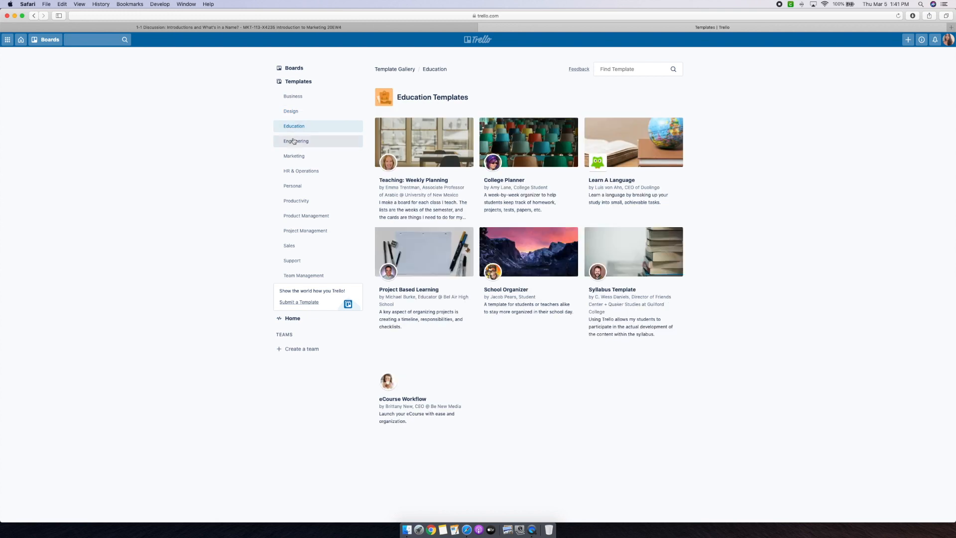
{"action": "left_click", "coordinate": [296, 200]}
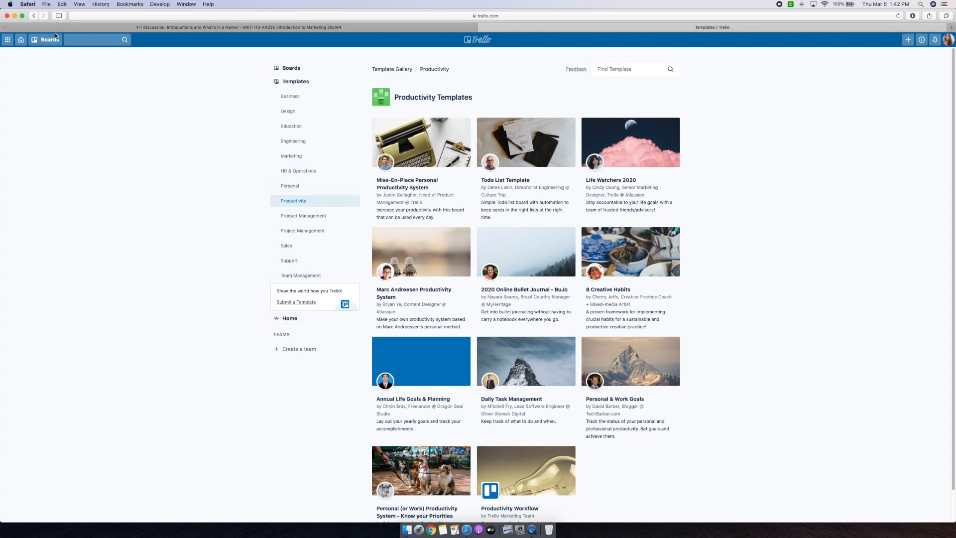
Review the boards list, saved searches, creation options, information tips and notifications available from the page header
{"action": "left_click", "coordinate": [37, 41]}
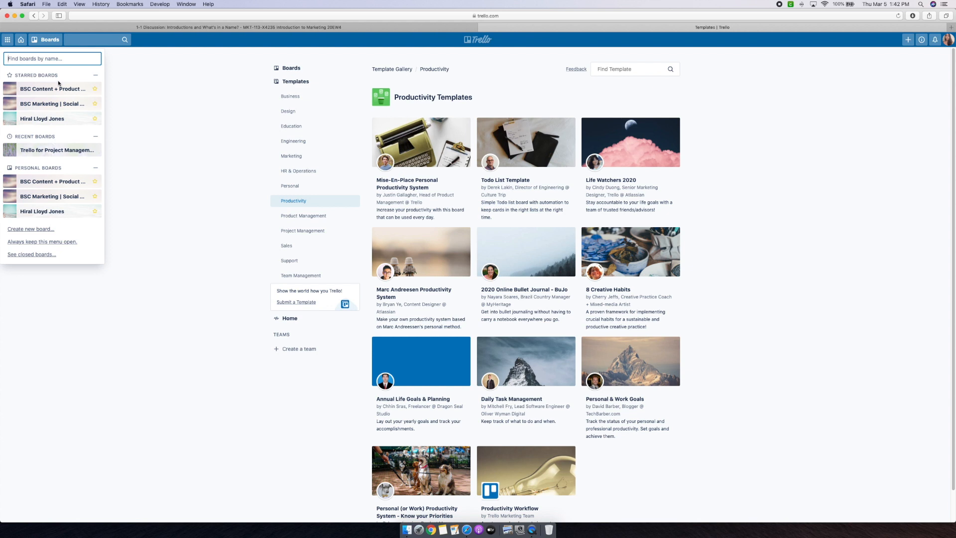
{"action": "left_click", "coordinate": [115, 43]}
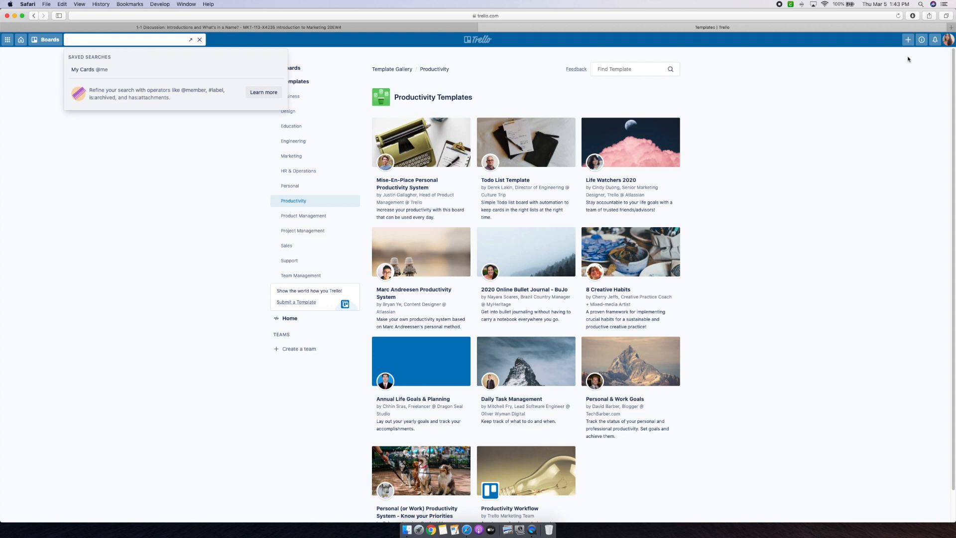
{"action": "left_click", "coordinate": [910, 40]}
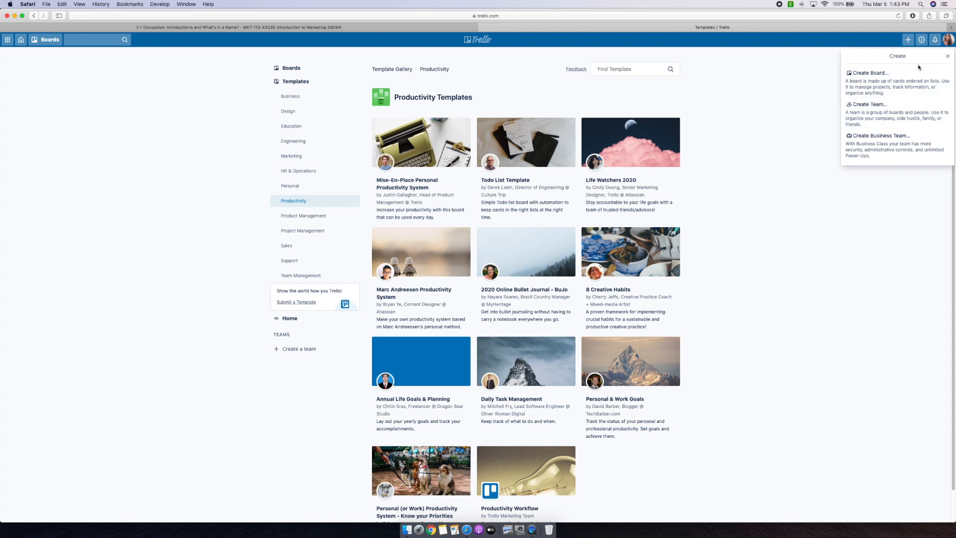
{"action": "left_click", "coordinate": [922, 41]}
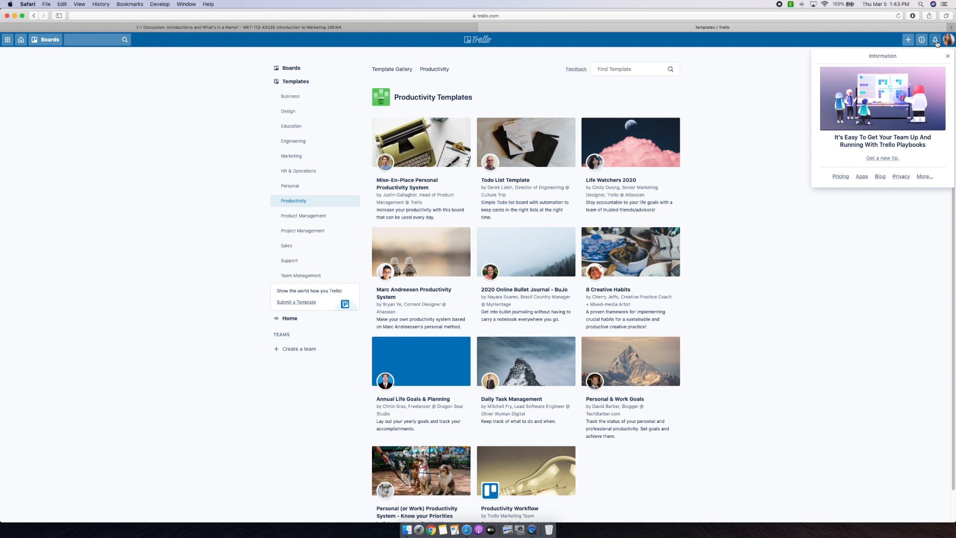
{"action": "left_click", "coordinate": [936, 41]}
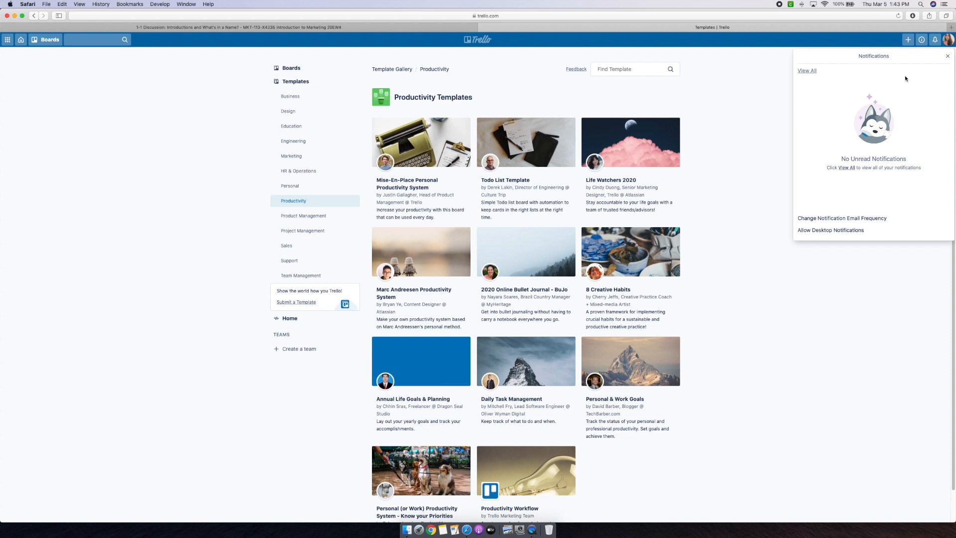
Open the account's Settings page and look over its options from account details to sessions
{"action": "left_click", "coordinate": [947, 42]}
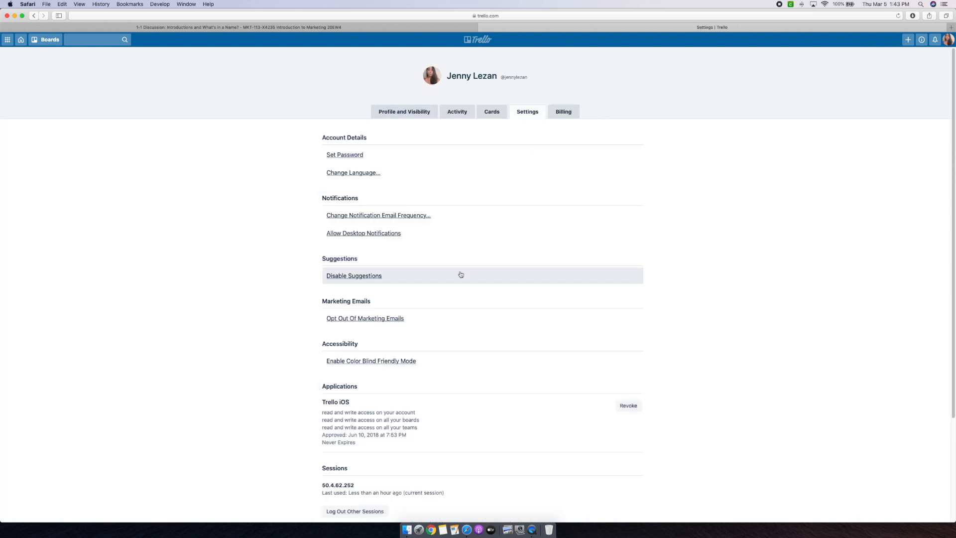
{"action": "scroll", "coordinate": [460, 275], "scroll_direction": "down", "scroll_amount": 5}
{"action": "scroll", "coordinate": [408, 231], "scroll_direction": "up", "scroll_amount": 1}
{"action": "scroll", "coordinate": [407, 231], "scroll_direction": "up", "scroll_amount": 5}
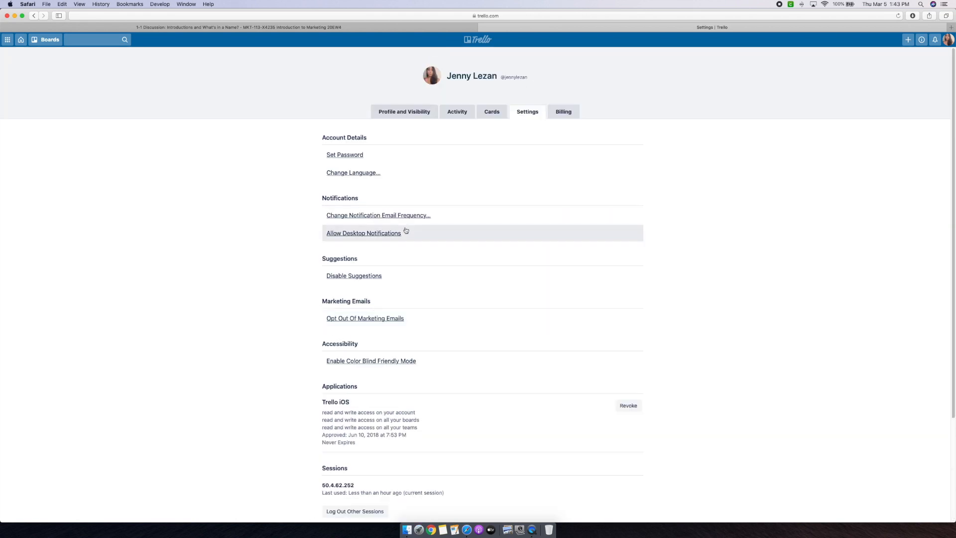
View the account's Help resources and the available interface languages, keeping the current language
{"action": "left_click", "coordinate": [949, 40]}
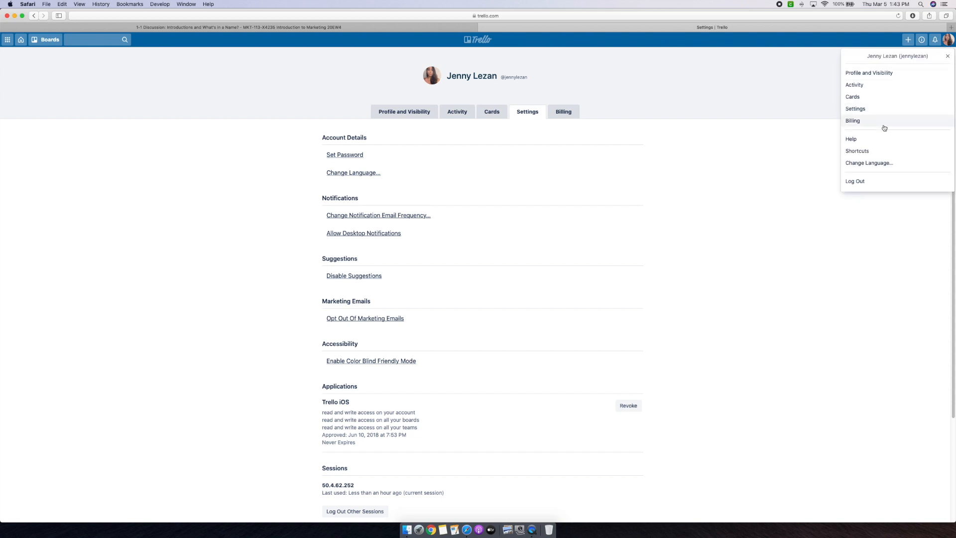
{"action": "left_click", "coordinate": [859, 141]}
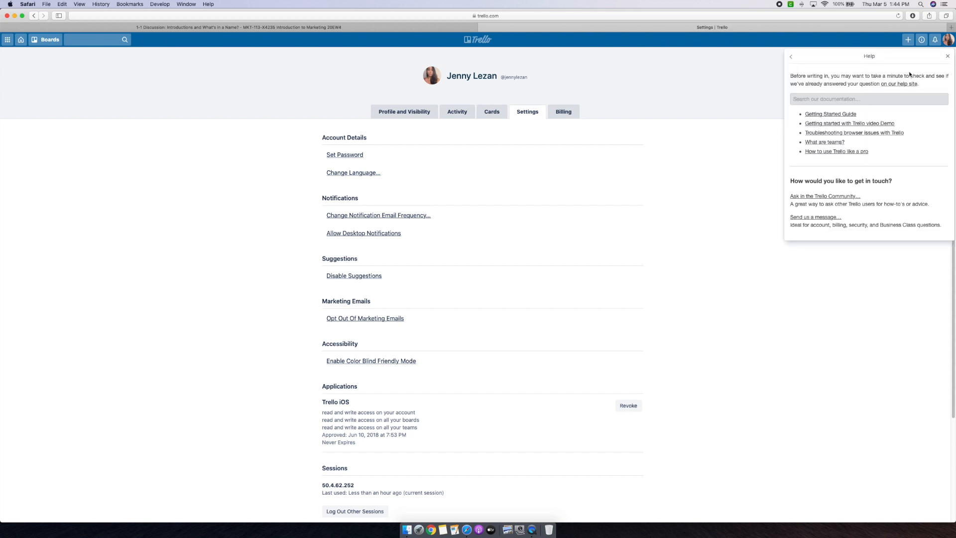
{"action": "left_click", "coordinate": [950, 41]}
{"action": "left_click", "coordinate": [950, 40]}
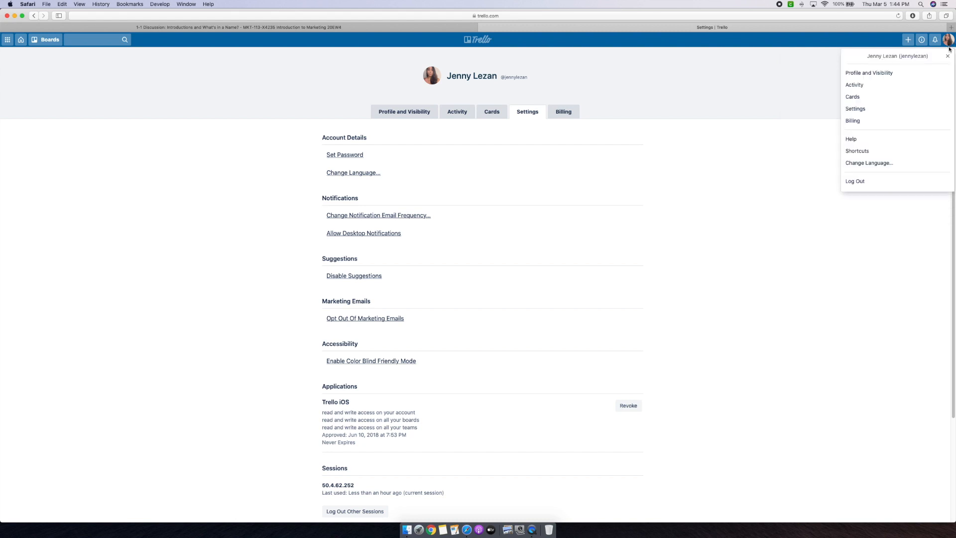
{"action": "left_click", "coordinate": [868, 163]}
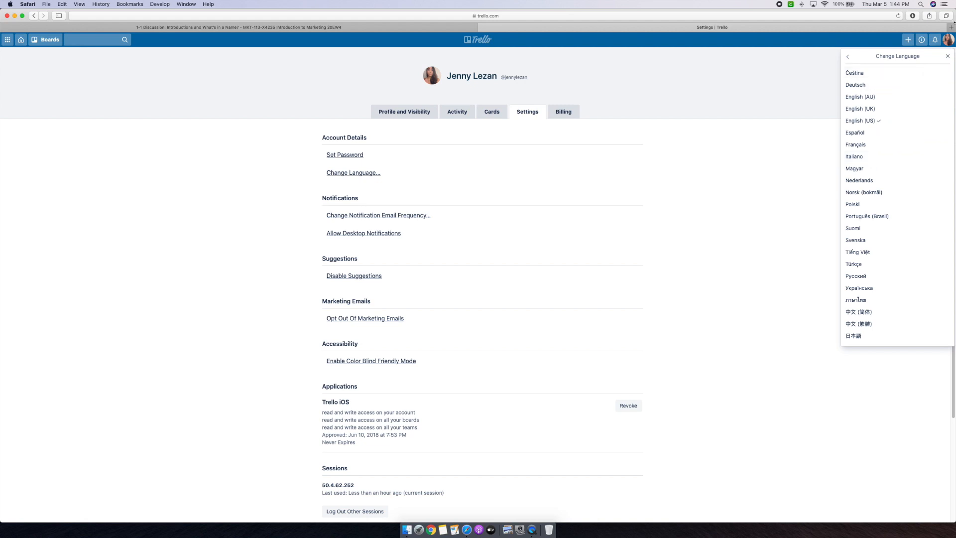
{"action": "left_click", "coordinate": [848, 57]}
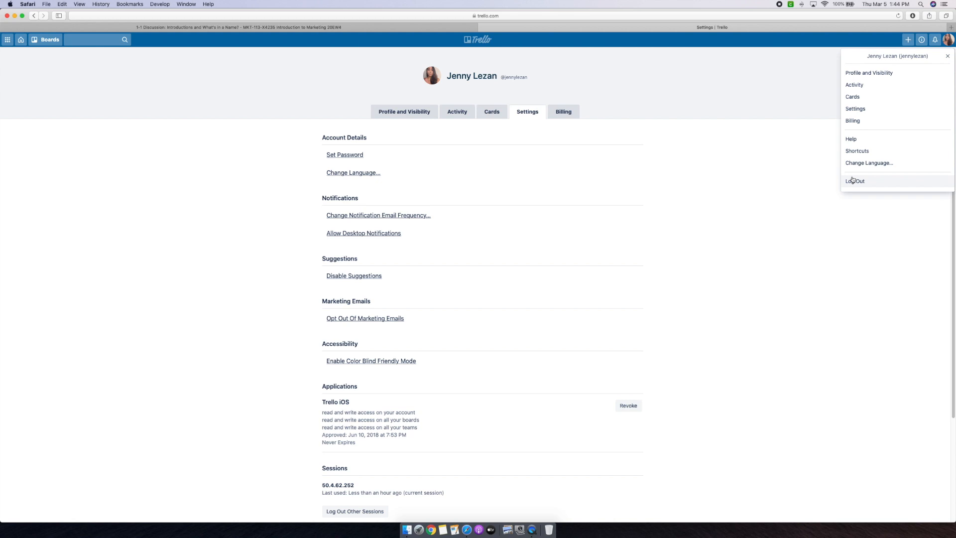
Show the overview of starred, recent and personal boards and close it again
{"action": "left_click", "coordinate": [48, 40]}
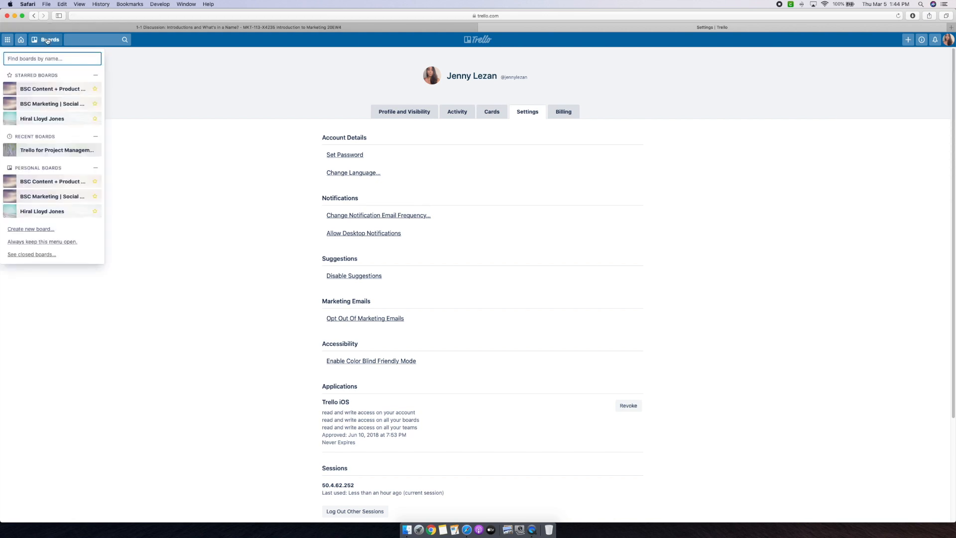
{"action": "left_click", "coordinate": [48, 40]}
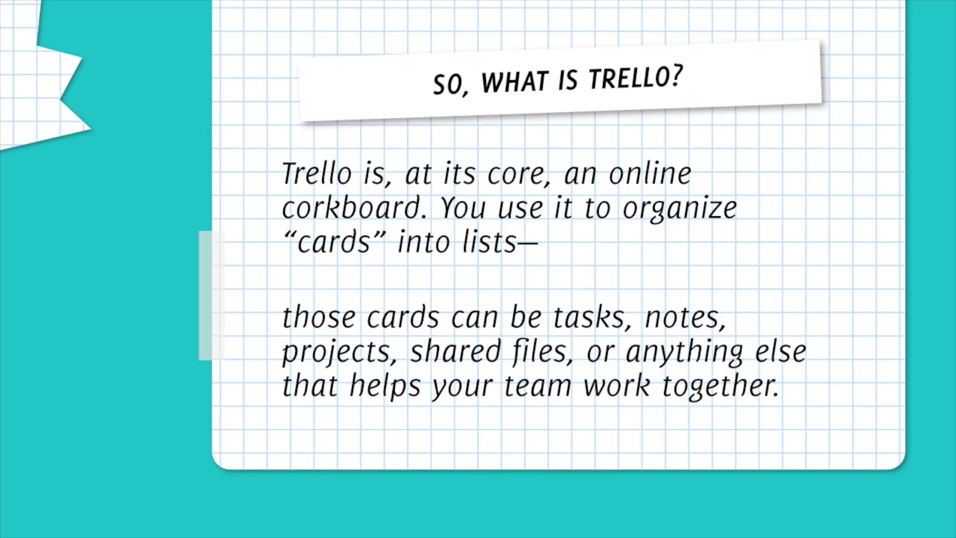
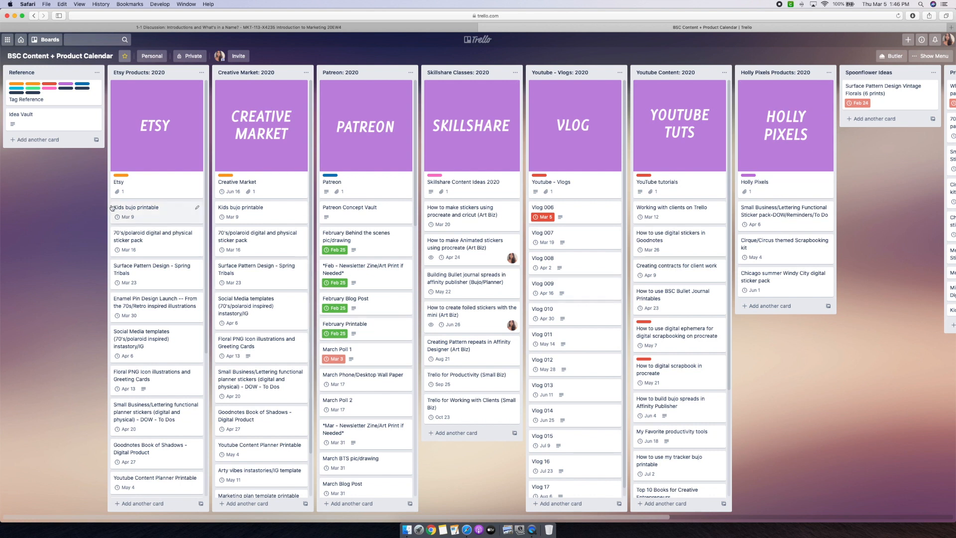
{"action": "mouse_move", "coordinate": [119, 217]}
{"action": "left_mouse_down"}
{"action": "mouse_move", "coordinate": [232, 230]}
{"action": "mouse_move", "coordinate": [424, 219]}
{"action": "mouse_move", "coordinate": [77, 218]}
{"action": "mouse_move", "coordinate": [134, 217]}
{"action": "mouse_move", "coordinate": [120, 214]}
{"action": "left_mouse_up"}
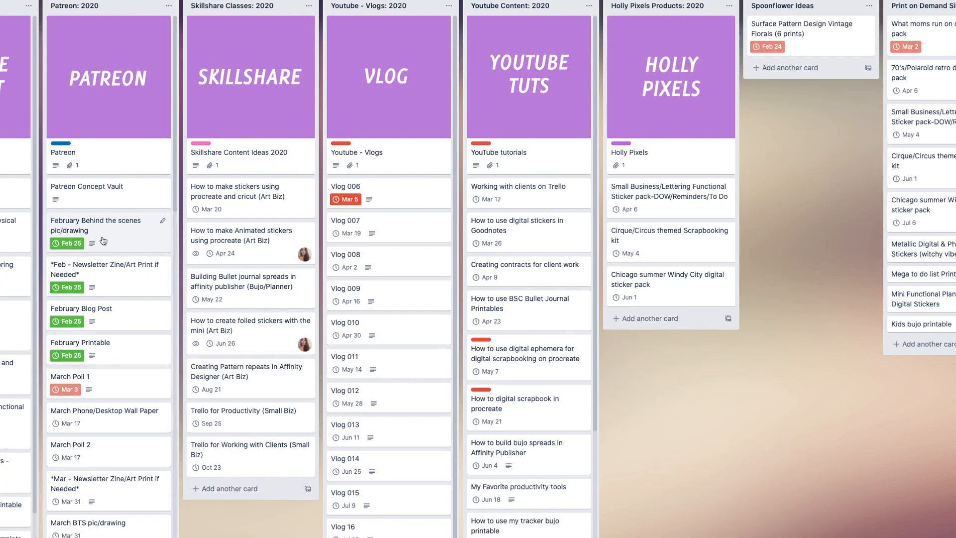
Move the "February Behind the scenes pic/drawing" card from the Patreon: 2020 list to the end of the Done list
{"action": "left_click_drag", "start_coordinate": [96, 232], "coordinate": [955, 537]}
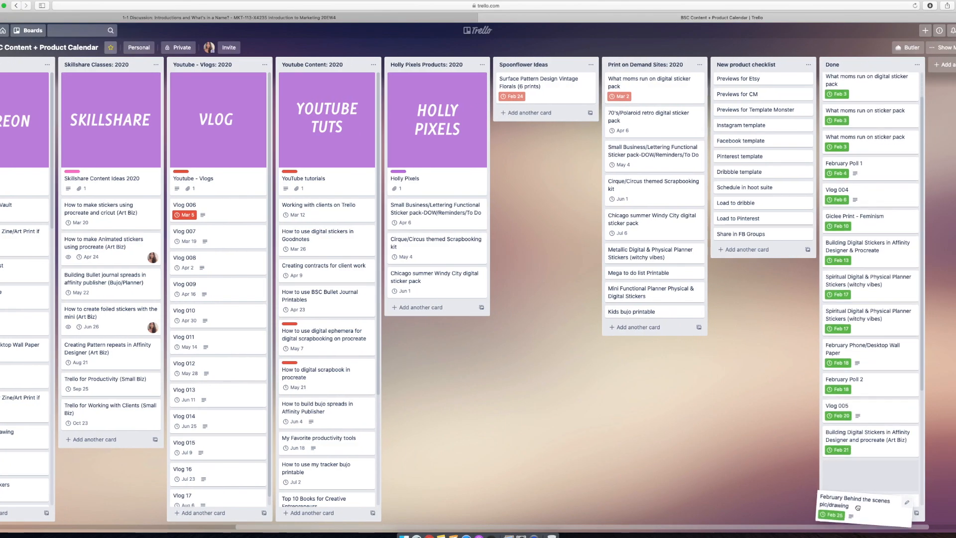
{"action": "left_click_drag", "start_coordinate": [858, 508], "coordinate": [869, 484]}
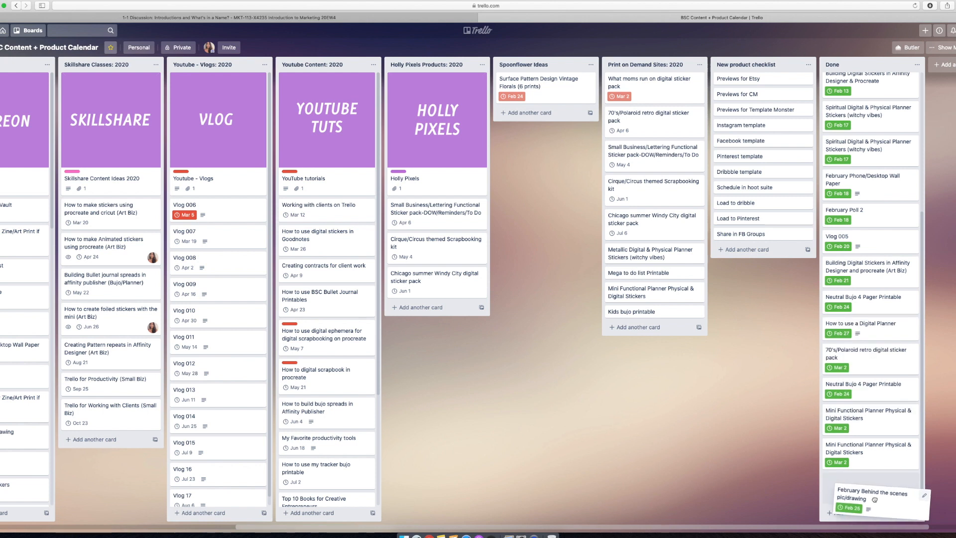
Move the "*Feb - Newsletter Zine/Art Print if Needed*" card from Patreon: 2020 to the suggested Done list
{"action": "scroll", "coordinate": [328, 235], "scroll_direction": "left", "scroll_amount": 6}
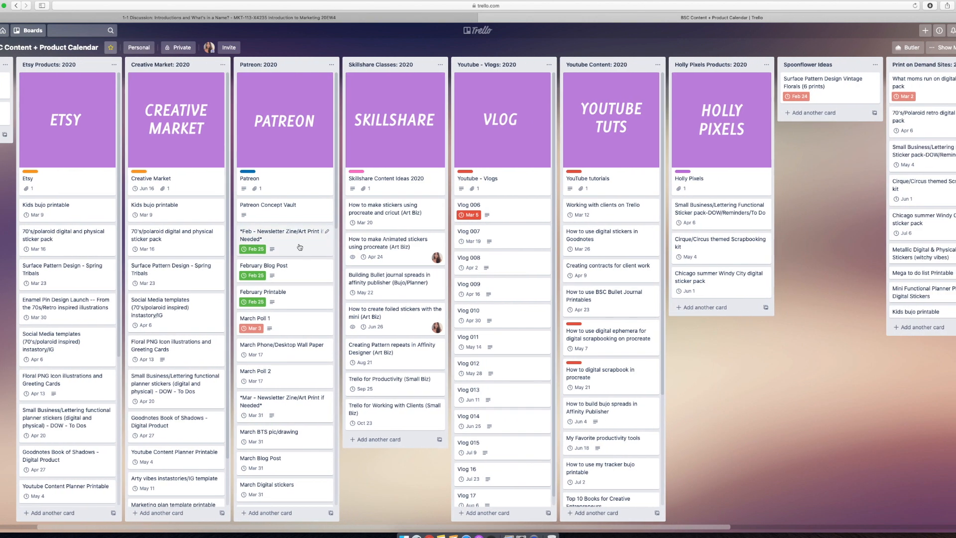
{"action": "left_click", "coordinate": [328, 235]}
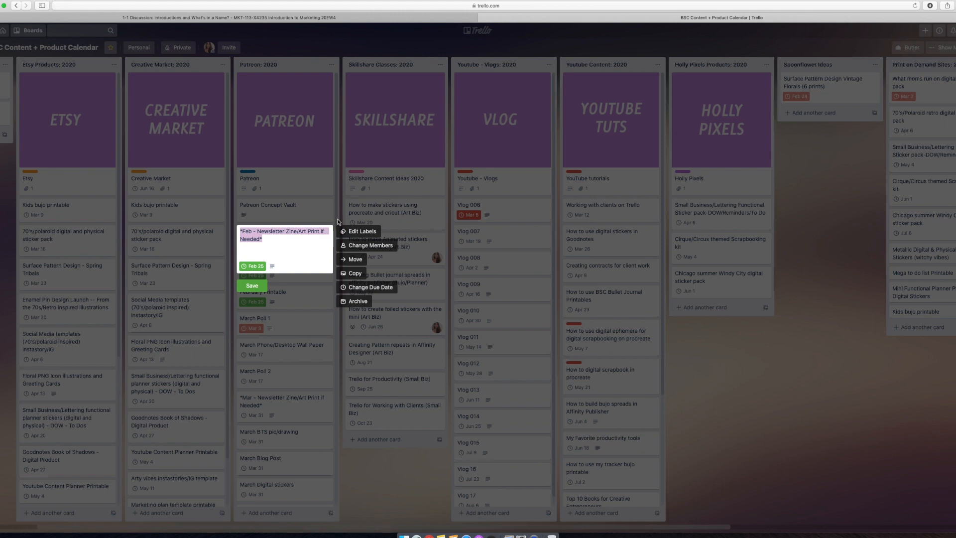
{"action": "left_click", "coordinate": [351, 260]}
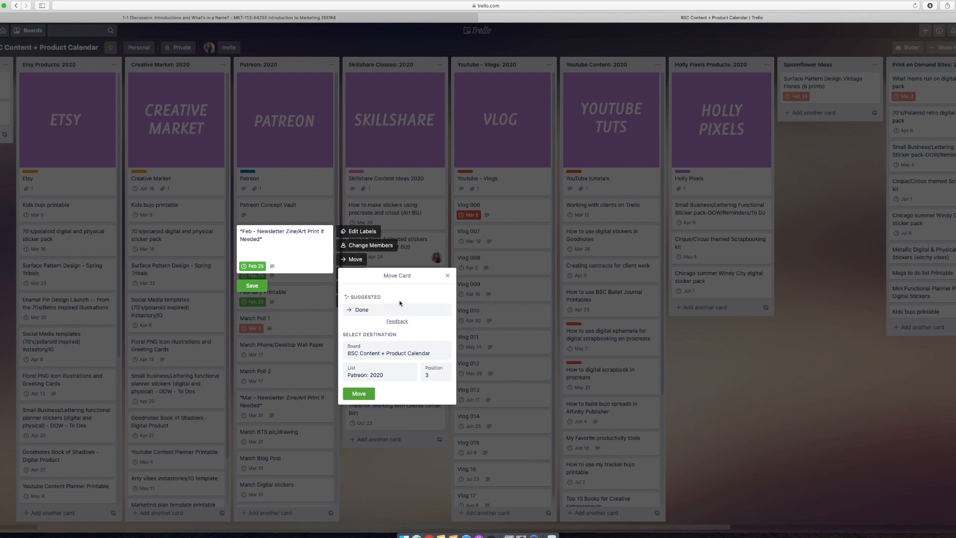
{"action": "left_click", "coordinate": [364, 310]}
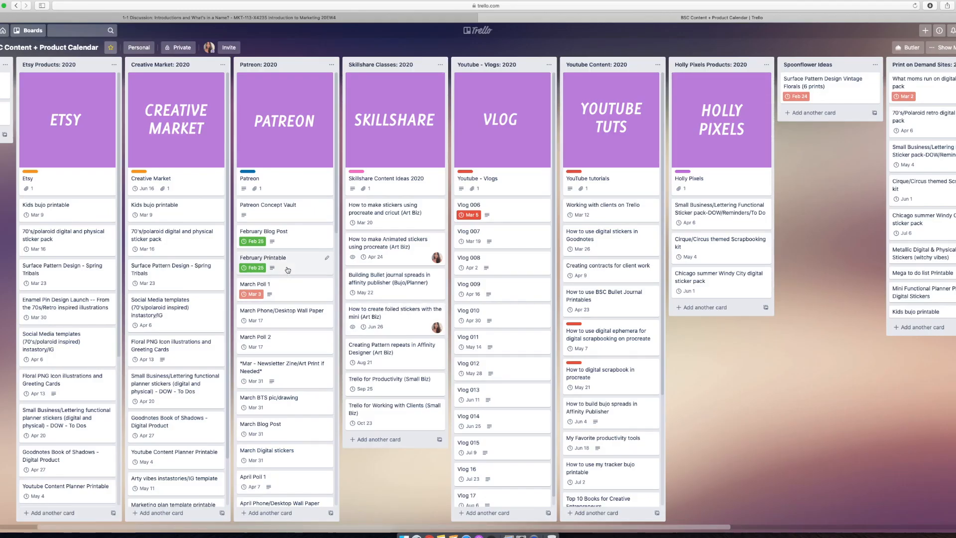
Move the "February Blog Post" card to the Done list at position 23 on the BSC Content + Product Calendar board
{"action": "left_click", "coordinate": [330, 234]}
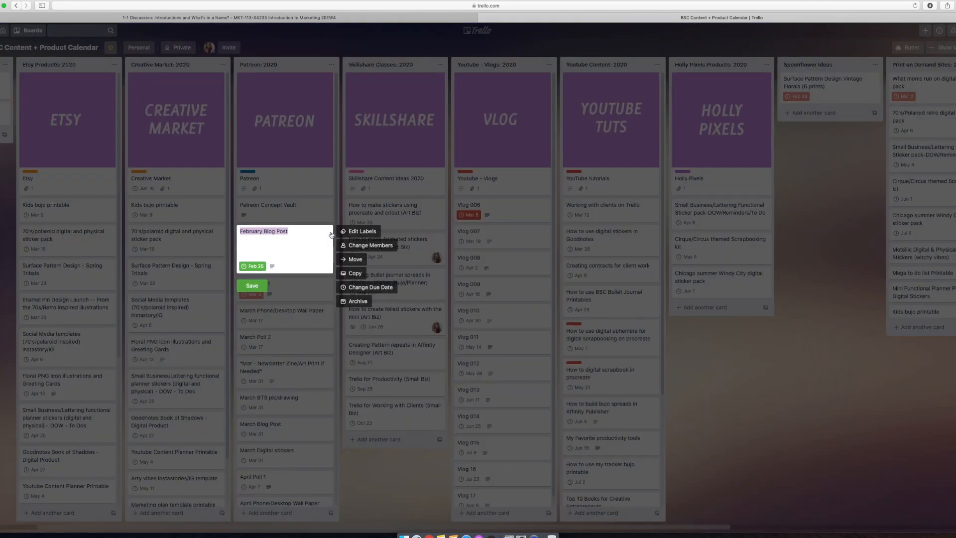
{"action": "left_click", "coordinate": [356, 260]}
{"action": "left_click", "coordinate": [380, 353]}
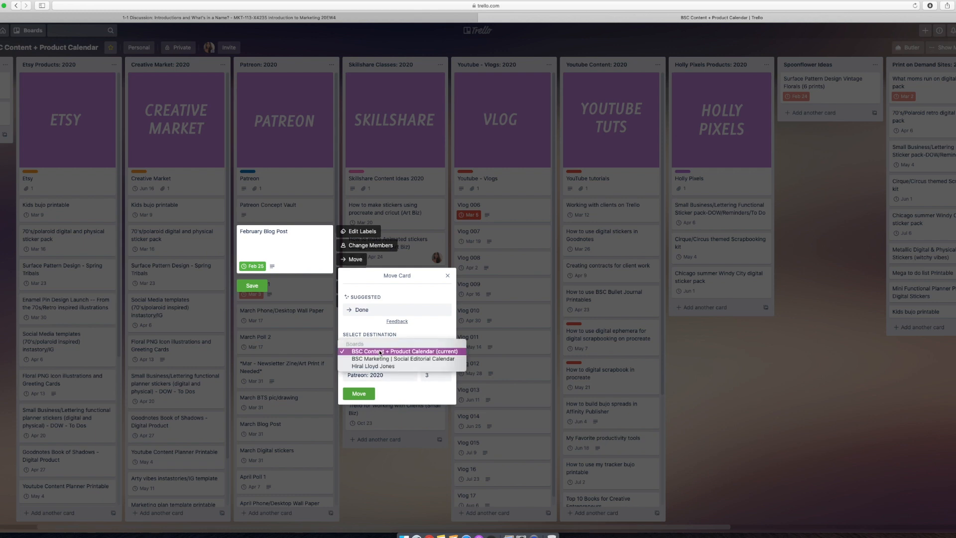
{"action": "left_click", "coordinate": [380, 352]}
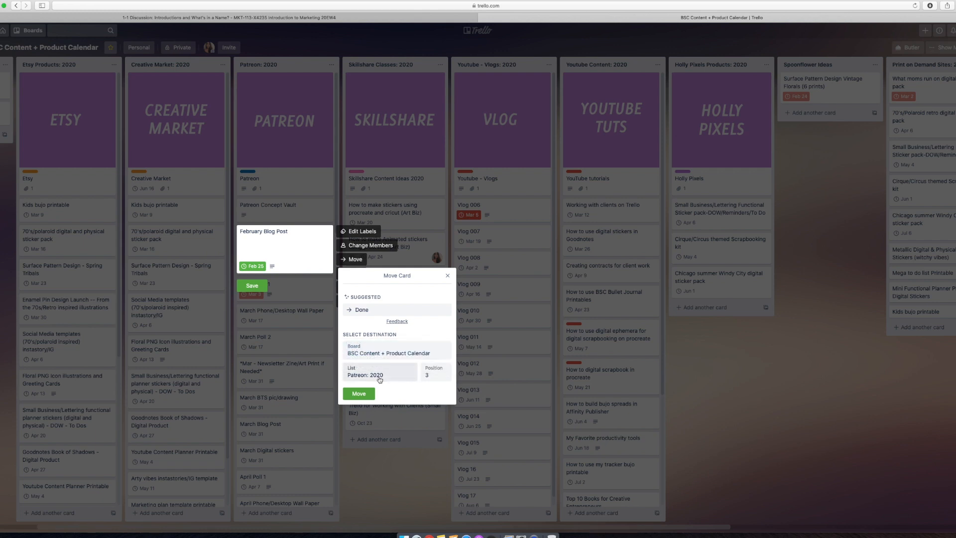
{"action": "left_click", "coordinate": [380, 379]}
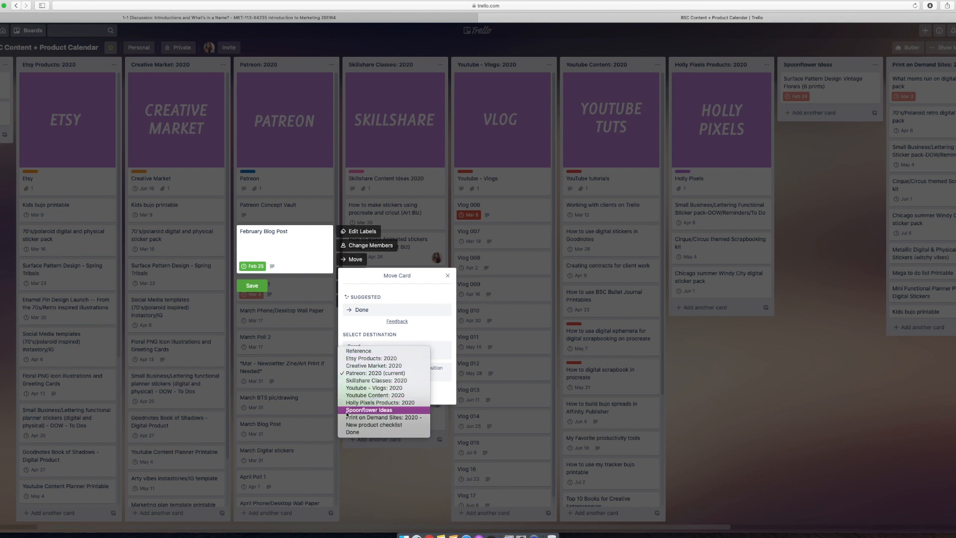
{"action": "left_click", "coordinate": [352, 432]}
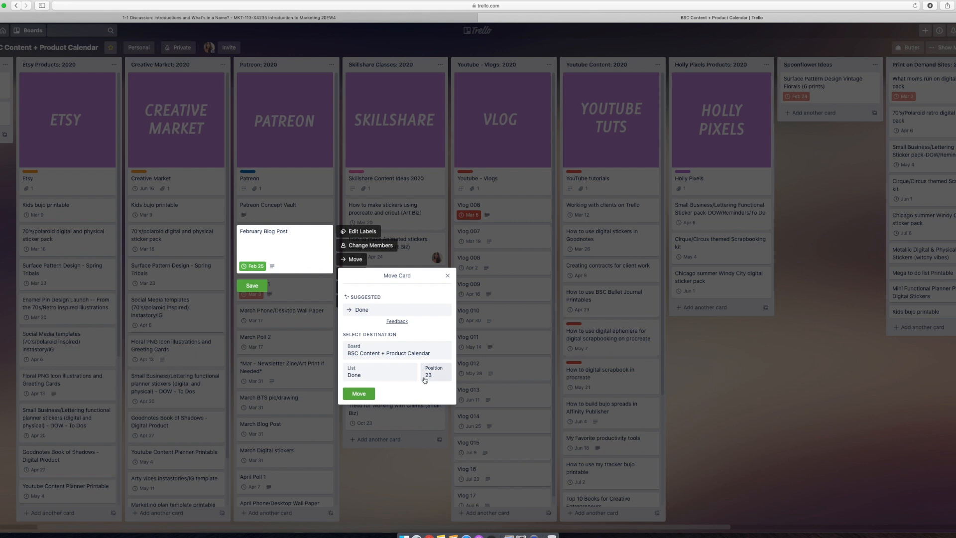
{"action": "left_click", "coordinate": [366, 393]}
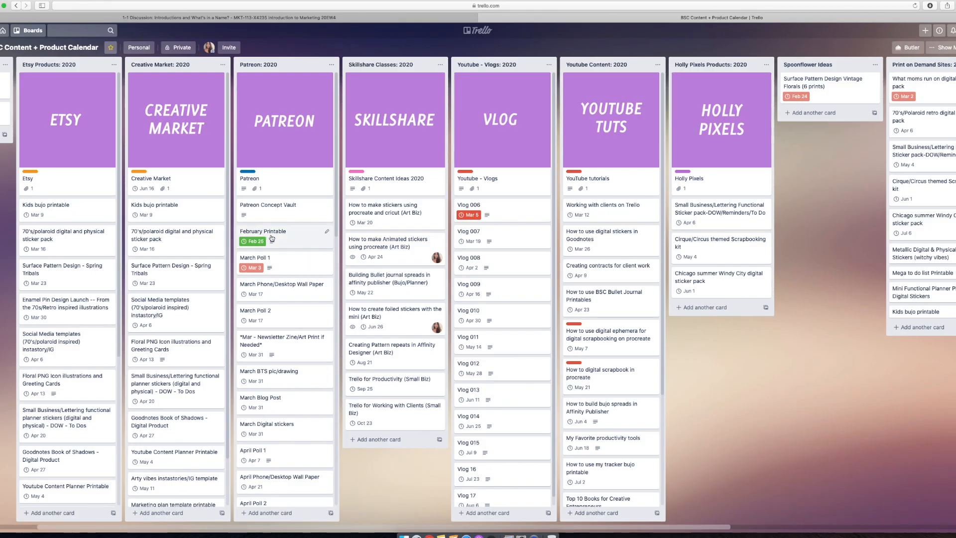
Move the "February Printable" card from the Patreon: 2020 list to the Done list
{"action": "left_click", "coordinate": [327, 231]}
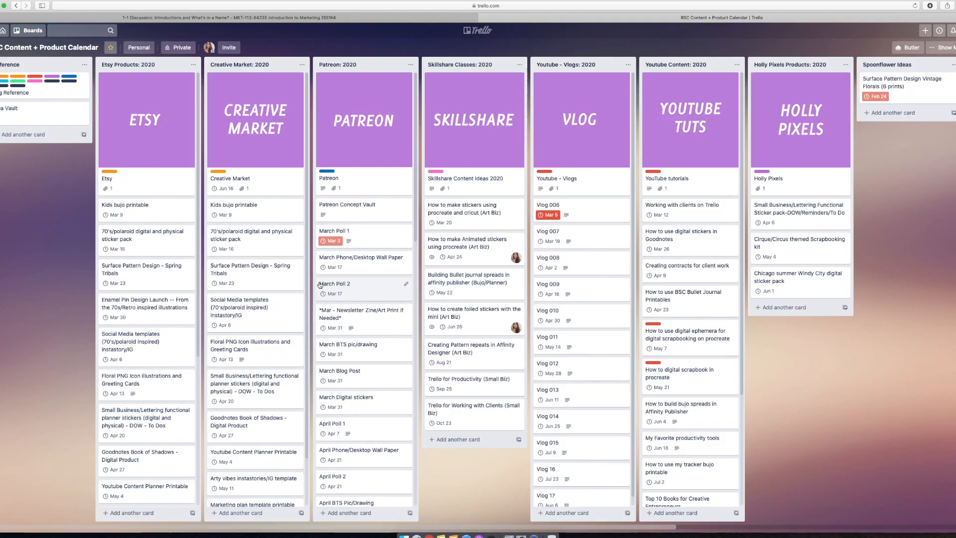
{"action": "scroll", "coordinate": [321, 284], "scroll_direction": "right", "scroll_amount": 5}
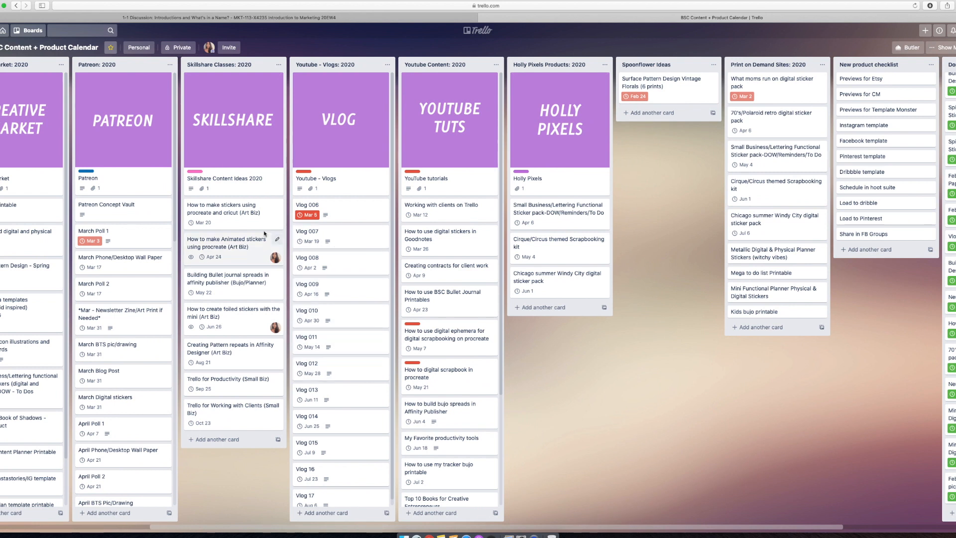
{"action": "scroll", "coordinate": [302, 216], "scroll_direction": "left", "scroll_amount": 3}
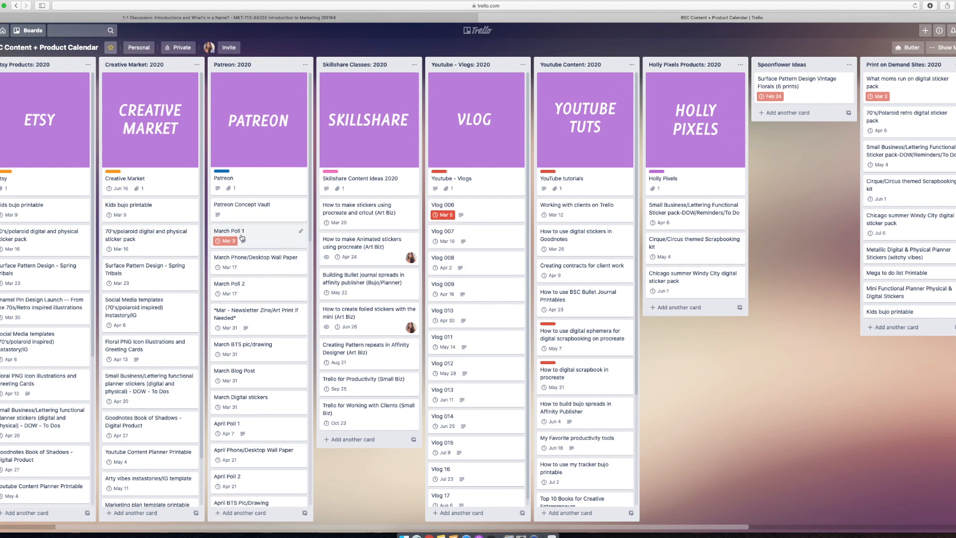
Mark the due date of the "Vlog 006" card in Youtube - Vlogs: 2020 as complete
{"action": "scroll", "coordinate": [241, 242], "scroll_direction": "left", "scroll_amount": 1}
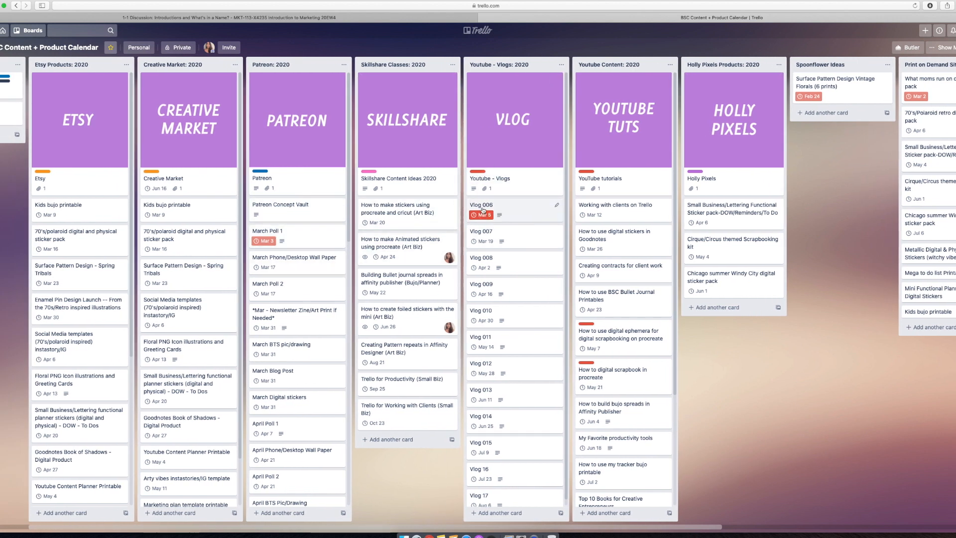
{"action": "left_click", "coordinate": [557, 206]}
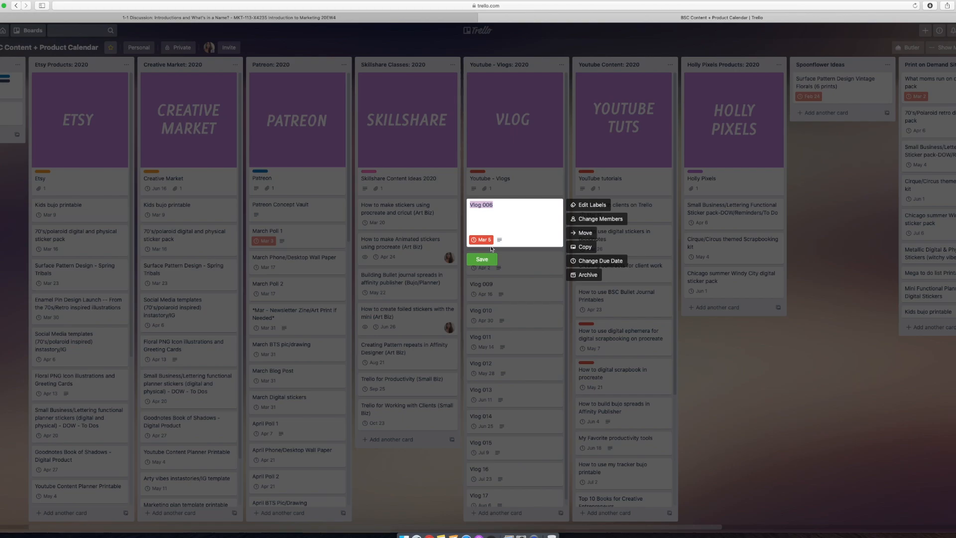
{"action": "left_click", "coordinate": [482, 260]}
{"action": "left_click", "coordinate": [513, 208]}
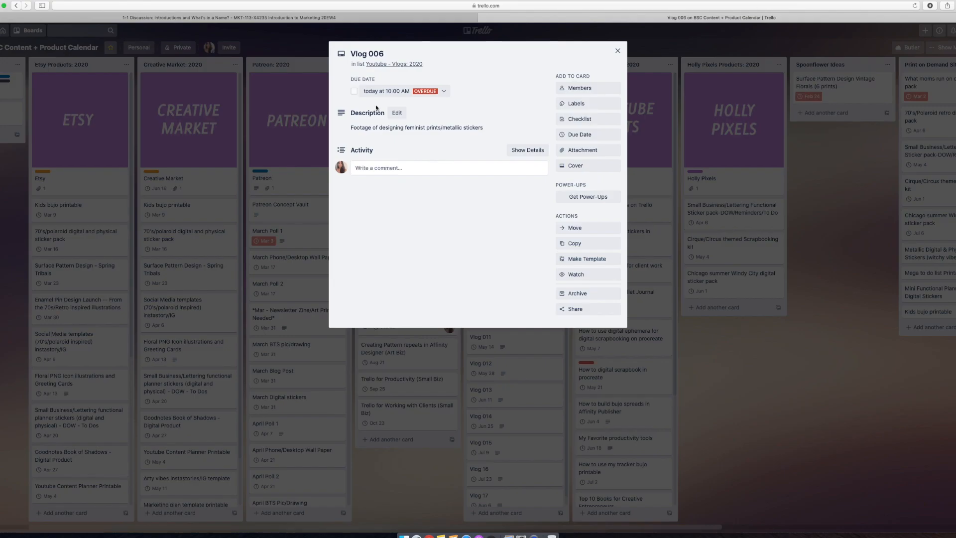
{"action": "left_click", "coordinate": [355, 92]}
{"action": "left_click", "coordinate": [617, 51]}
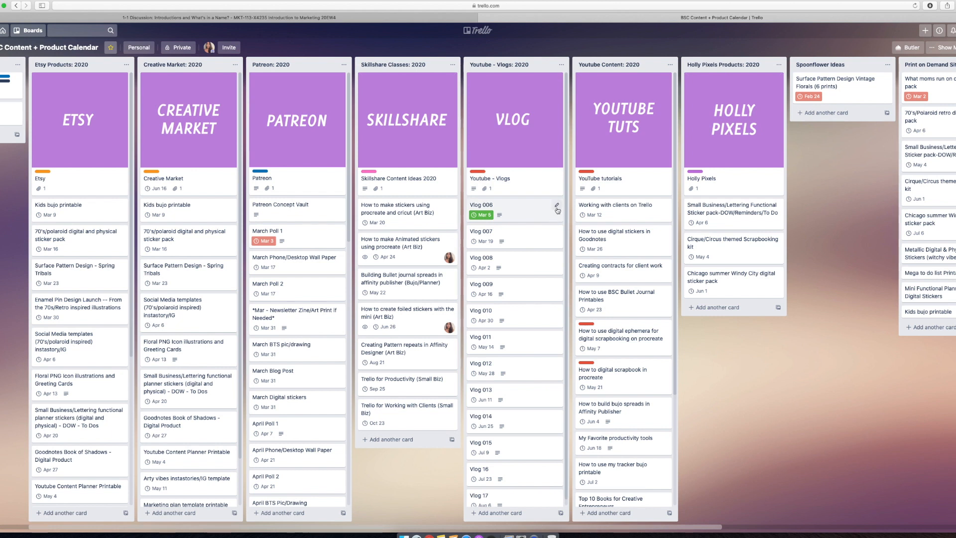
Move the completed "Vlog 006" card from Youtube - Vlogs: 2020 to the Done list
{"action": "left_click", "coordinate": [557, 210]}
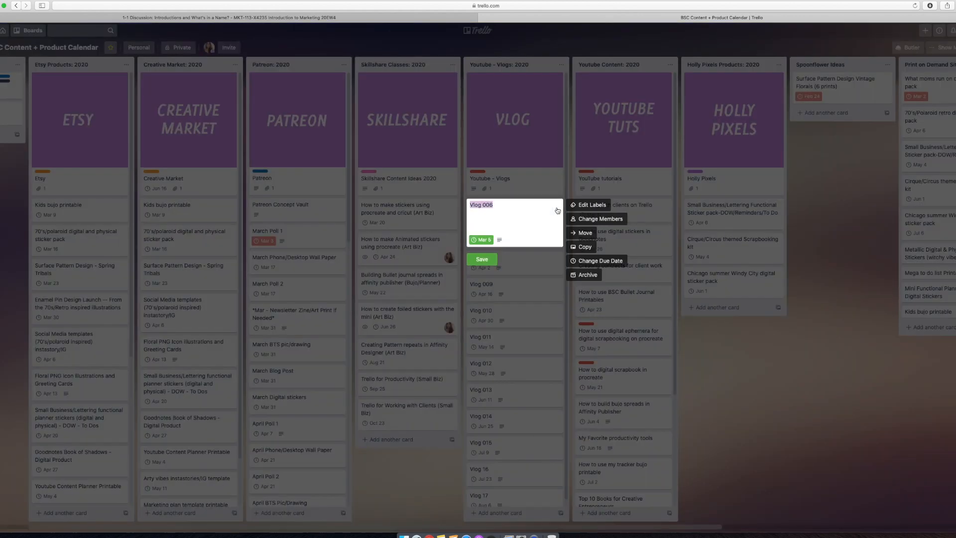
{"action": "left_click", "coordinate": [586, 235]}
{"action": "left_click", "coordinate": [591, 283]}
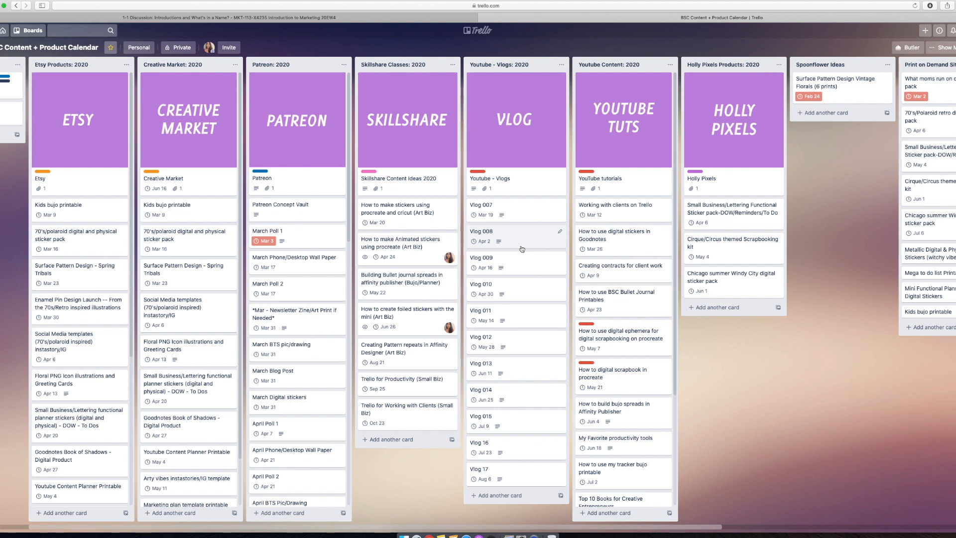
Open the client's project board from the personal boards and dismiss the Create Team suggestion
{"action": "scroll", "coordinate": [522, 249], "scroll_direction": "left", "scroll_amount": 3}
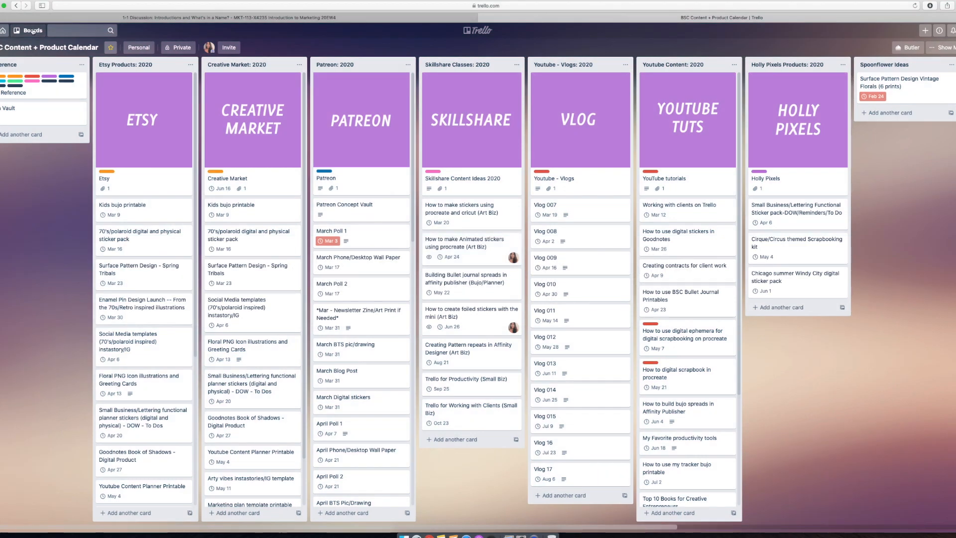
{"action": "left_click", "coordinate": [32, 31]}
{"action": "left_click", "coordinate": [33, 30]}
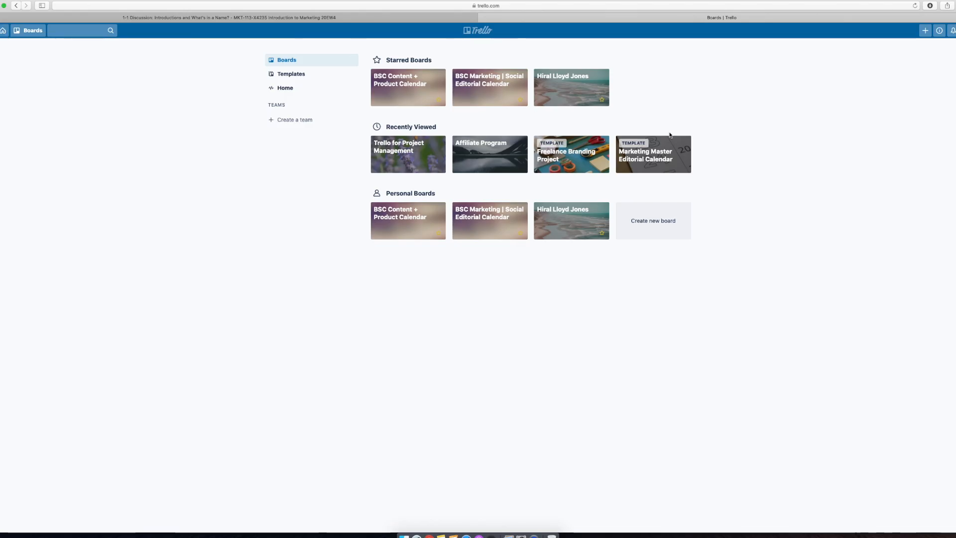
{"action": "left_click", "coordinate": [572, 215]}
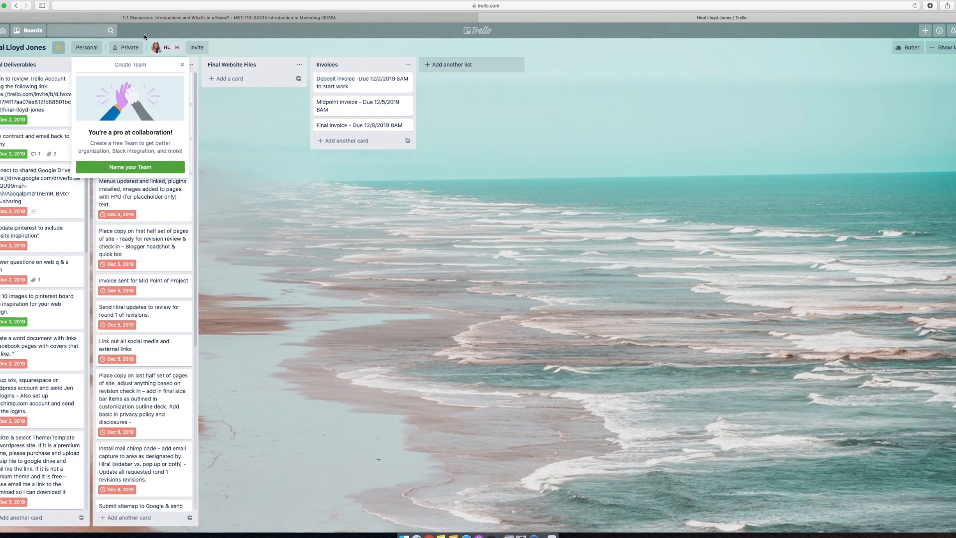
{"action": "left_click", "coordinate": [182, 65]}
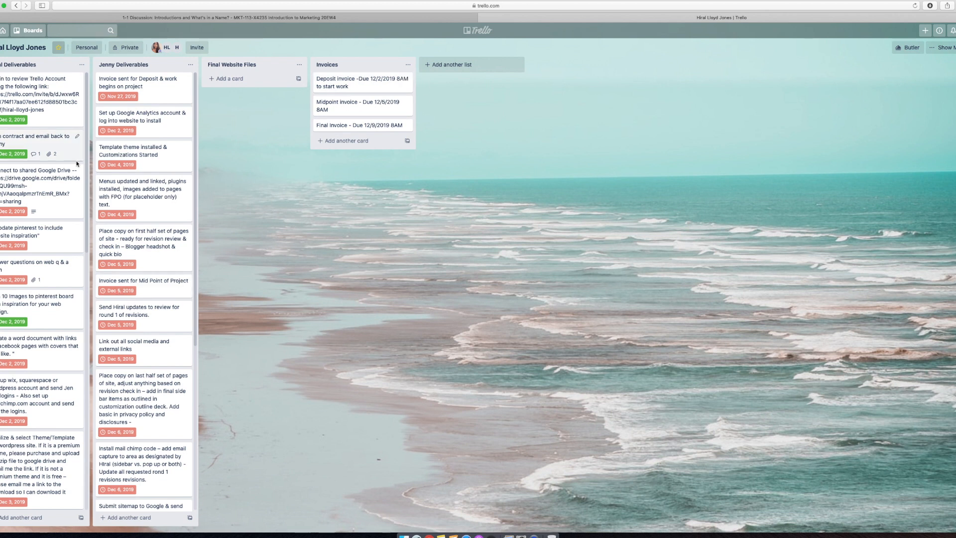
{"action": "scroll", "coordinate": [17, 449], "scroll_direction": "down", "scroll_amount": 3}
{"action": "scroll", "coordinate": [17, 450], "scroll_direction": "up", "scroll_amount": 3}
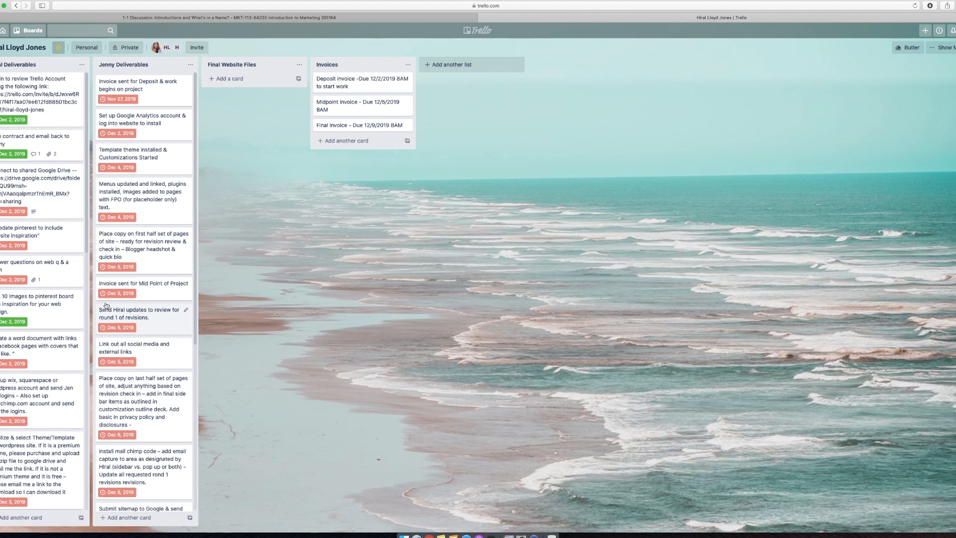
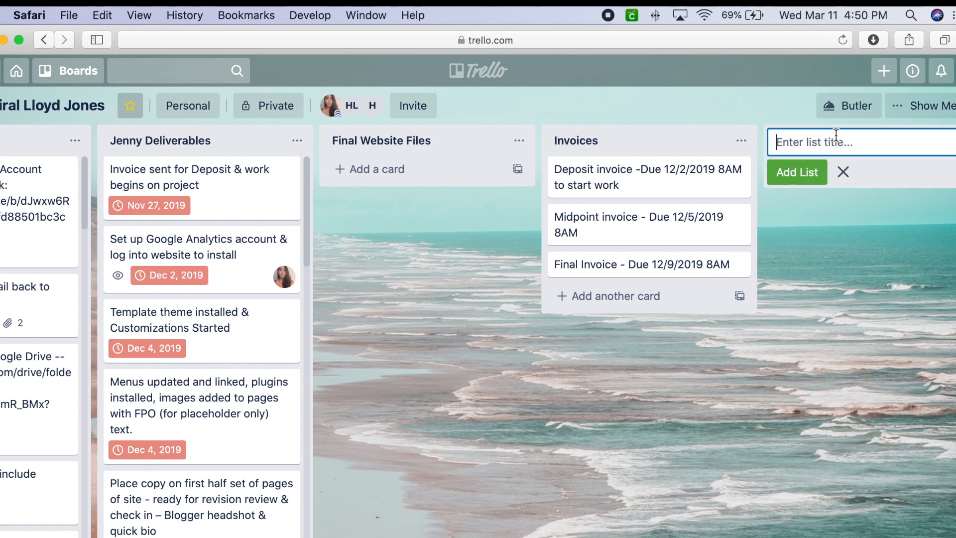
Add a list named TESTER after the Invoices list on the client board
{"action": "type", "text": "TESTER"}
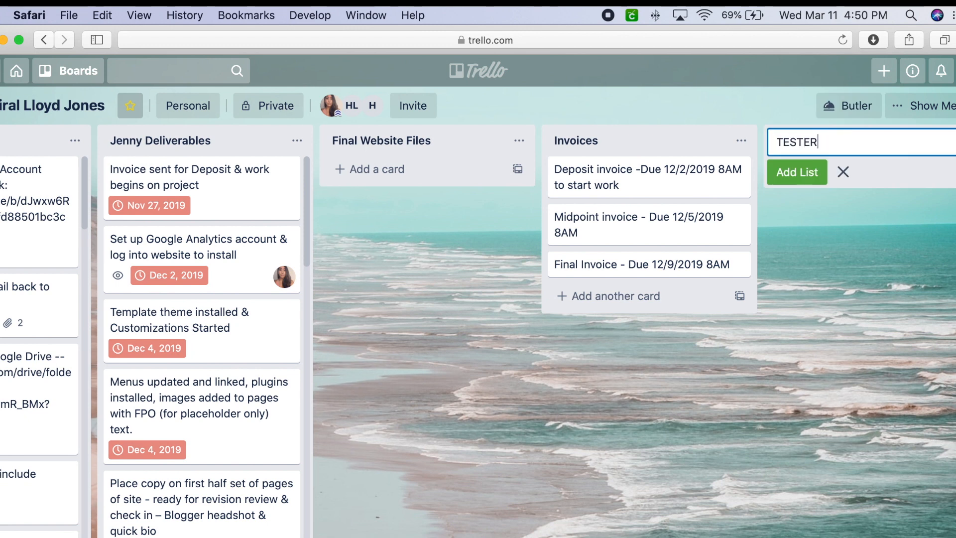
{"action": "key", "text": "Return"}
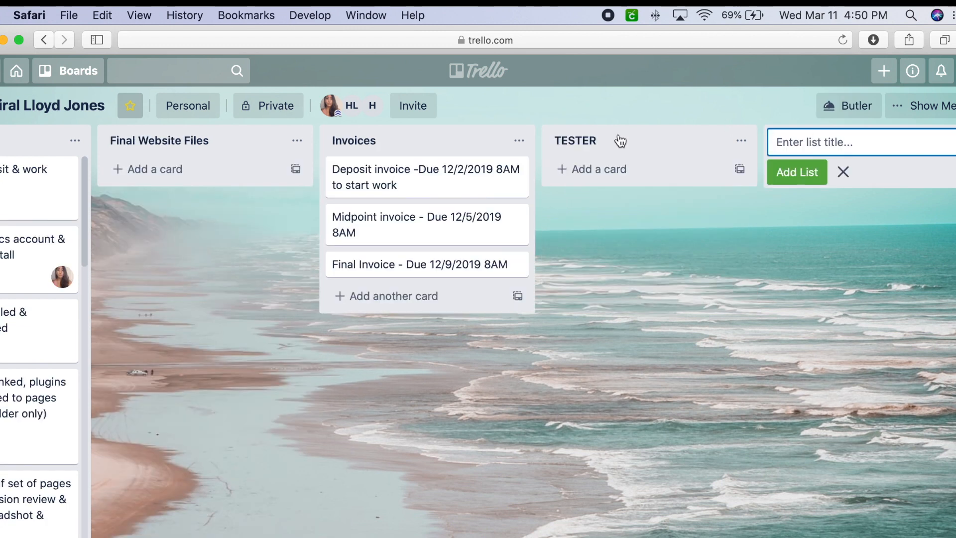
Paste the multi-line sticker class outline into the TESTER list and create 33 separate cards, one per line
{"action": "left_click", "coordinate": [592, 169]}
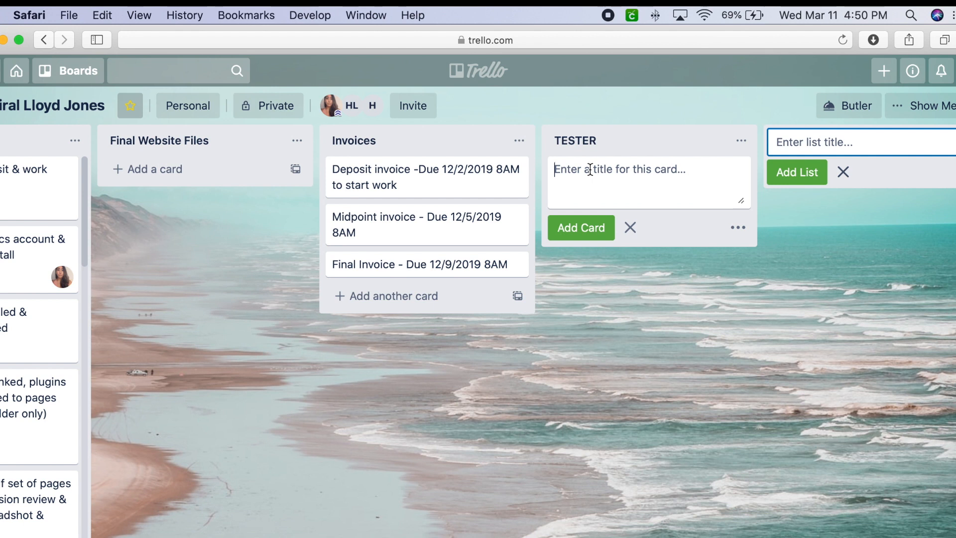
{"action": "left_click", "coordinate": [113, 14]}
{"action": "left_click", "coordinate": [129, 105]}
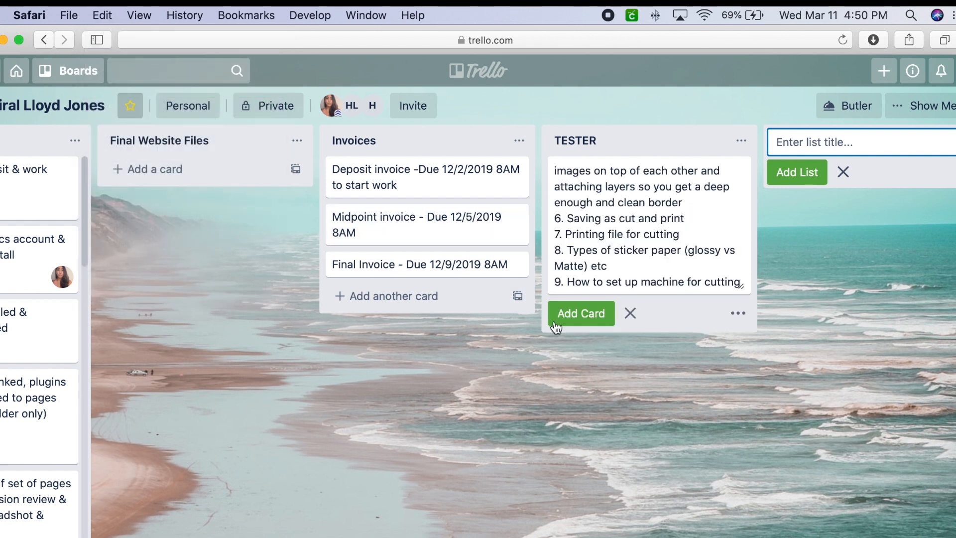
{"action": "left_click", "coordinate": [564, 325]}
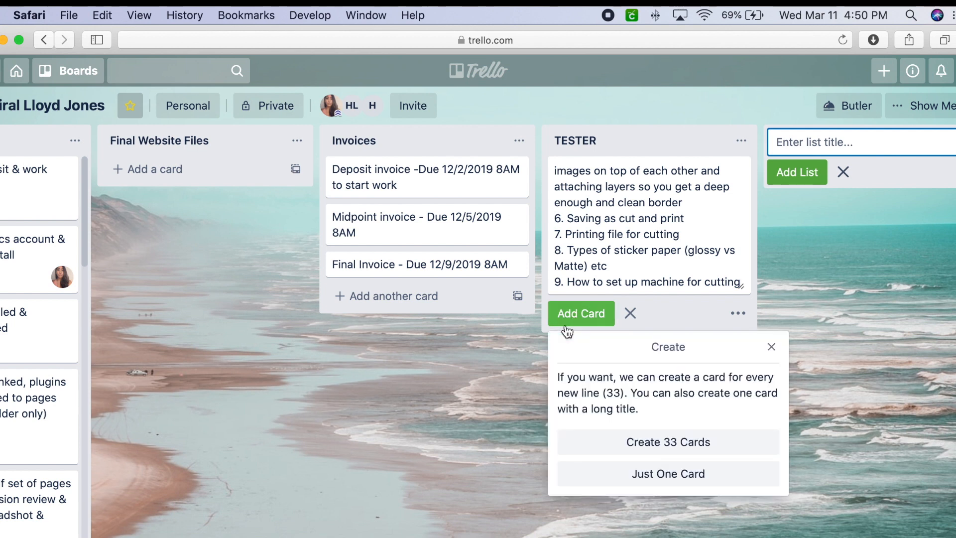
{"action": "left_click", "coordinate": [663, 442]}
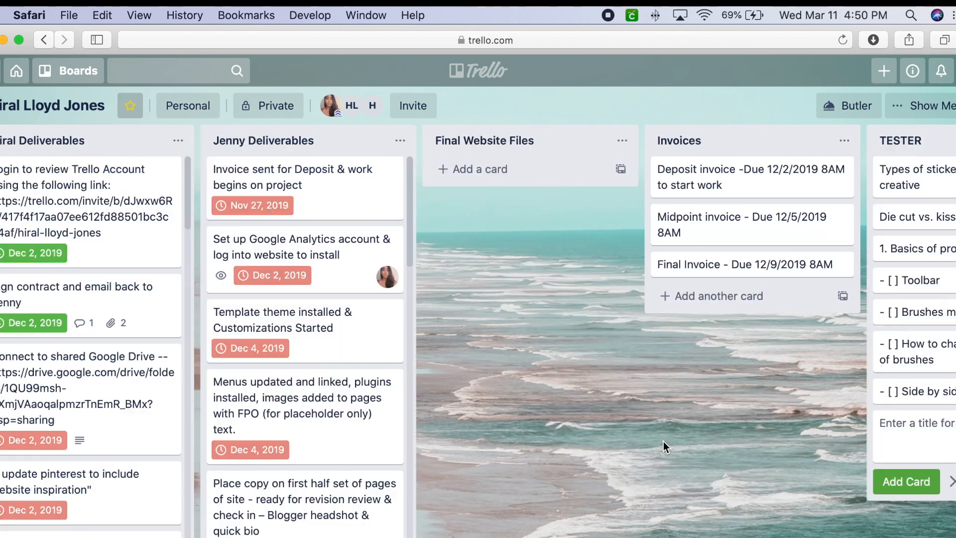
{"action": "scroll", "coordinate": [813, 204], "scroll_direction": "right", "scroll_amount": 5}
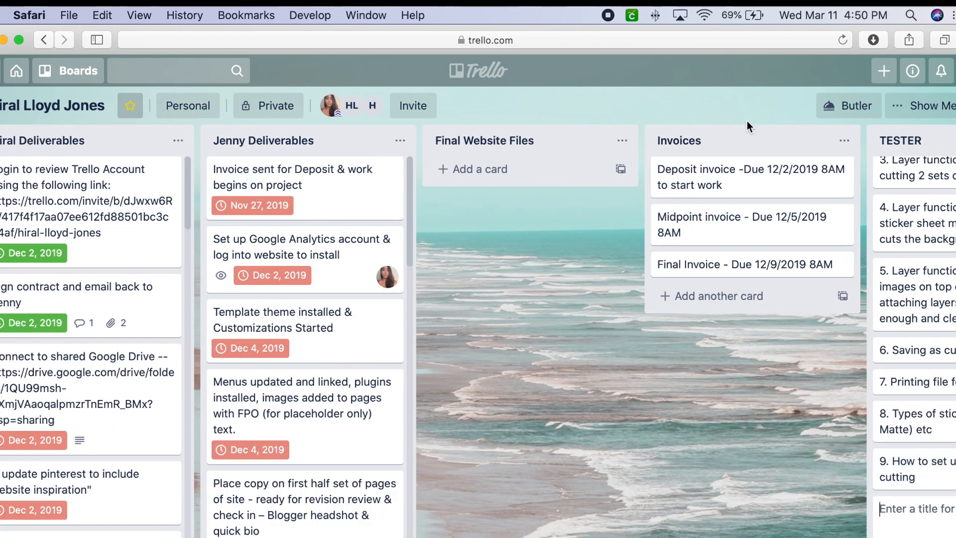
{"action": "scroll", "coordinate": [892, 276], "scroll_direction": "right", "scroll_amount": 5}
{"action": "scroll", "coordinate": [803, 273], "scroll_direction": "up", "scroll_amount": 10}
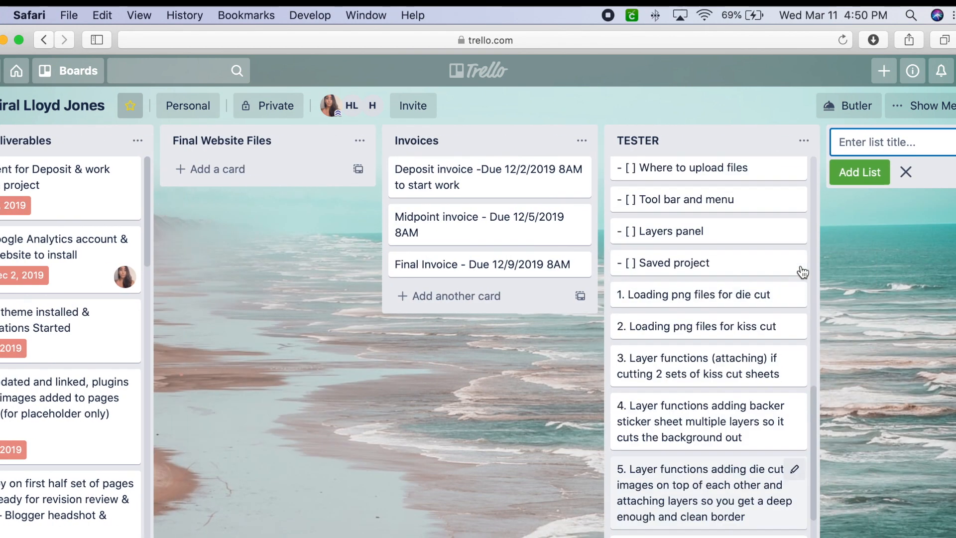
{"action": "scroll", "coordinate": [802, 272], "scroll_direction": "up", "scroll_amount": 5}
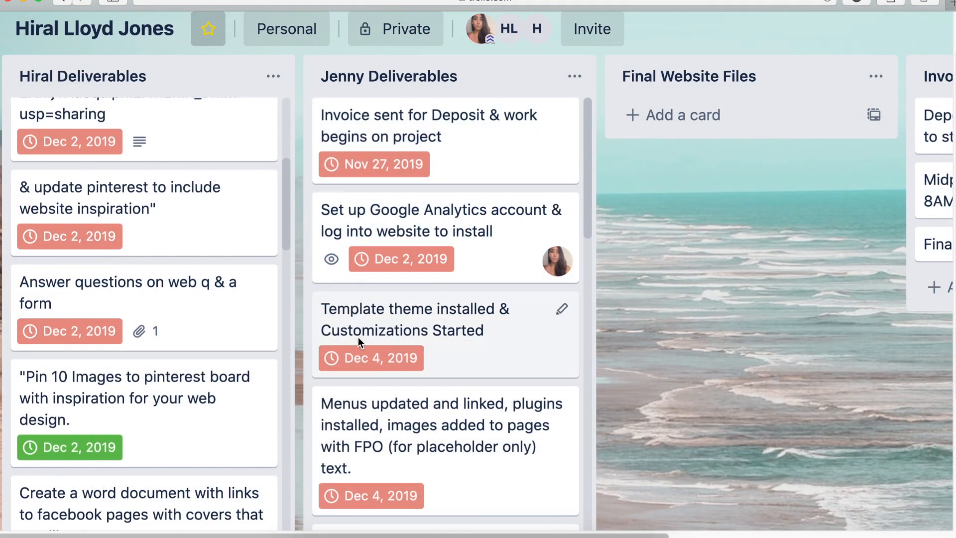
Read through the tasks and due dates in the client's and the designer's deliverables lists
{"action": "scroll", "coordinate": [358, 337], "scroll_direction": "down", "scroll_amount": 5}
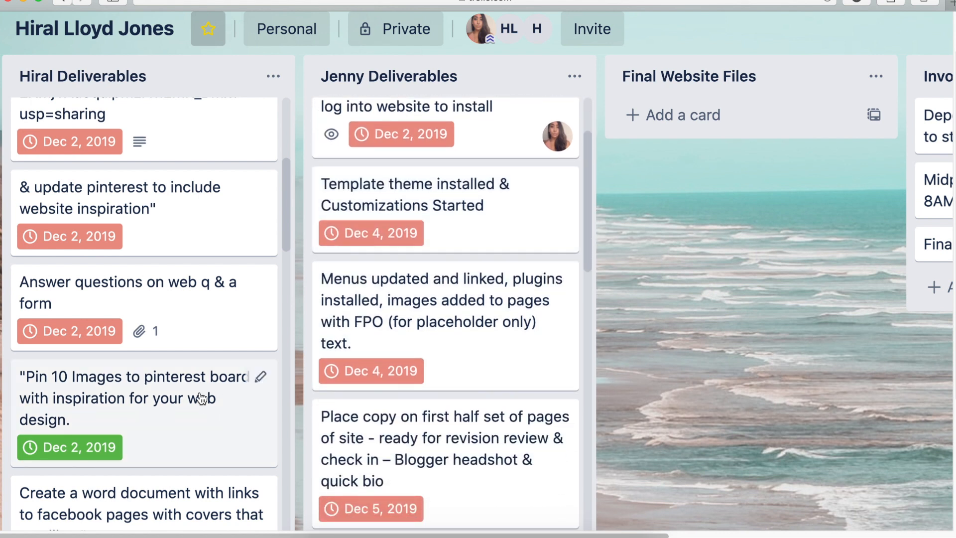
{"action": "scroll", "coordinate": [201, 398], "scroll_direction": "down", "scroll_amount": 5}
{"action": "scroll", "coordinate": [202, 399], "scroll_direction": "down", "scroll_amount": 3}
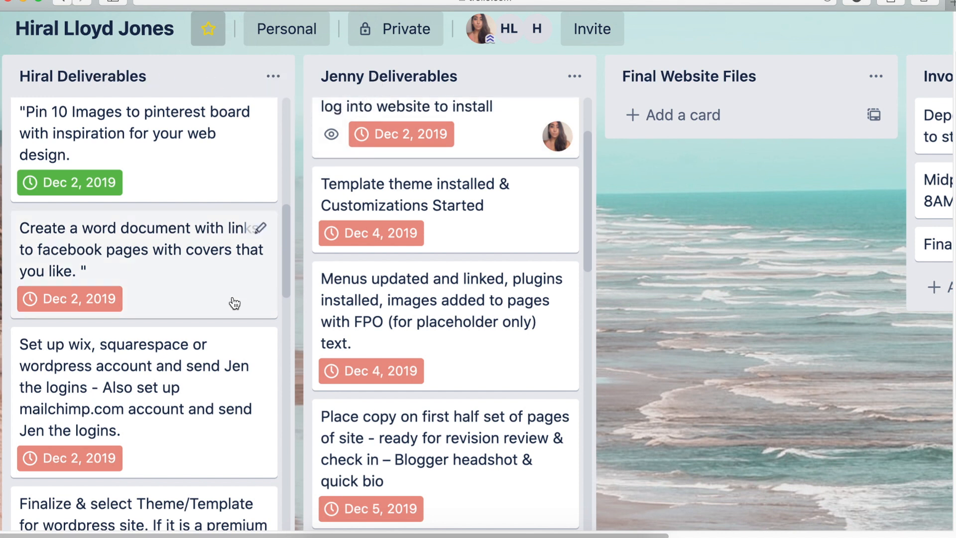
{"action": "scroll", "coordinate": [246, 391], "scroll_direction": "down", "scroll_amount": 5}
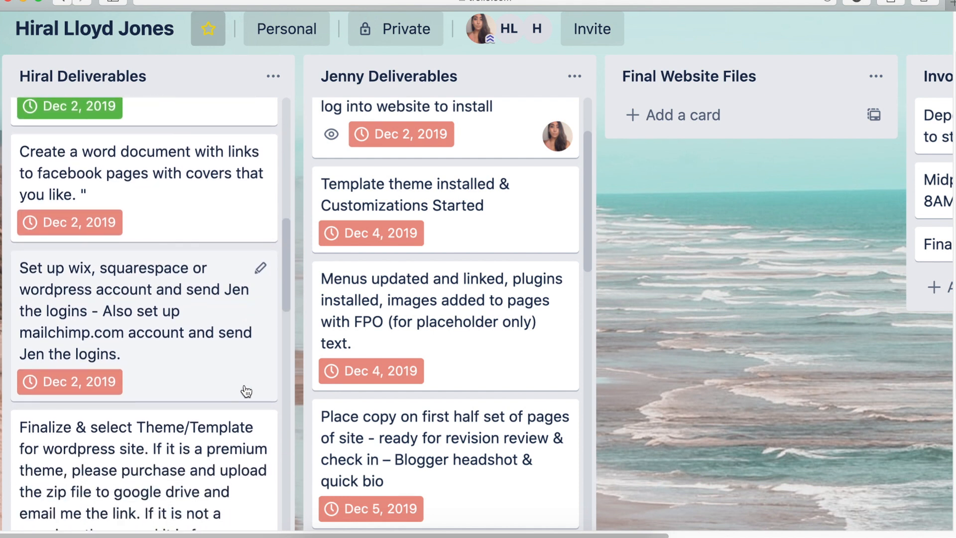
{"action": "scroll", "coordinate": [246, 391], "scroll_direction": "down", "scroll_amount": 5}
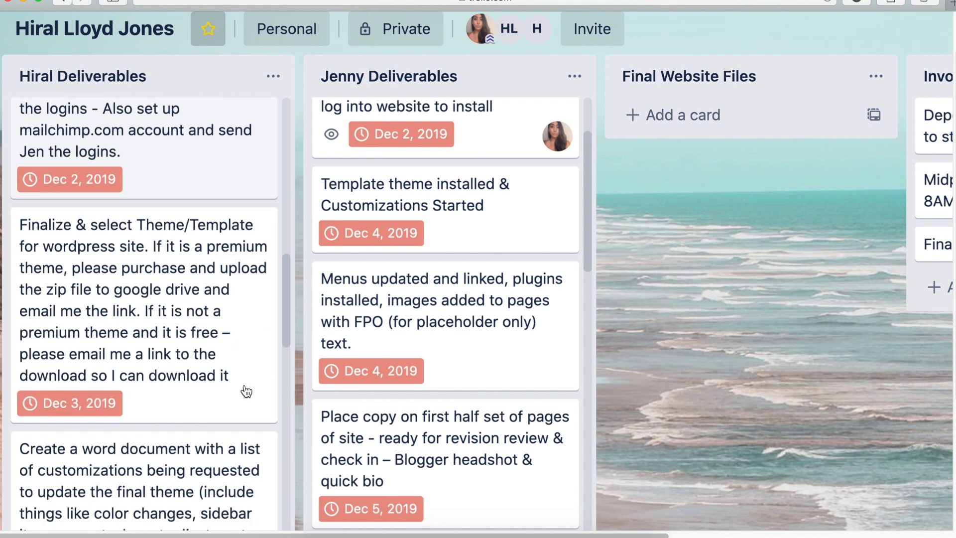
{"action": "scroll", "coordinate": [246, 391], "scroll_direction": "down", "scroll_amount": 3}
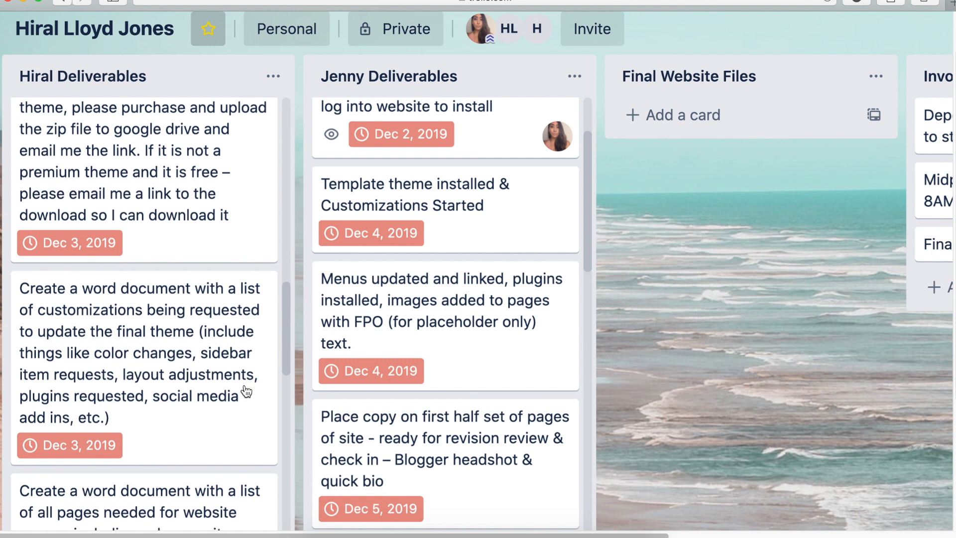
{"action": "scroll", "coordinate": [246, 391], "scroll_direction": "down", "scroll_amount": 6}
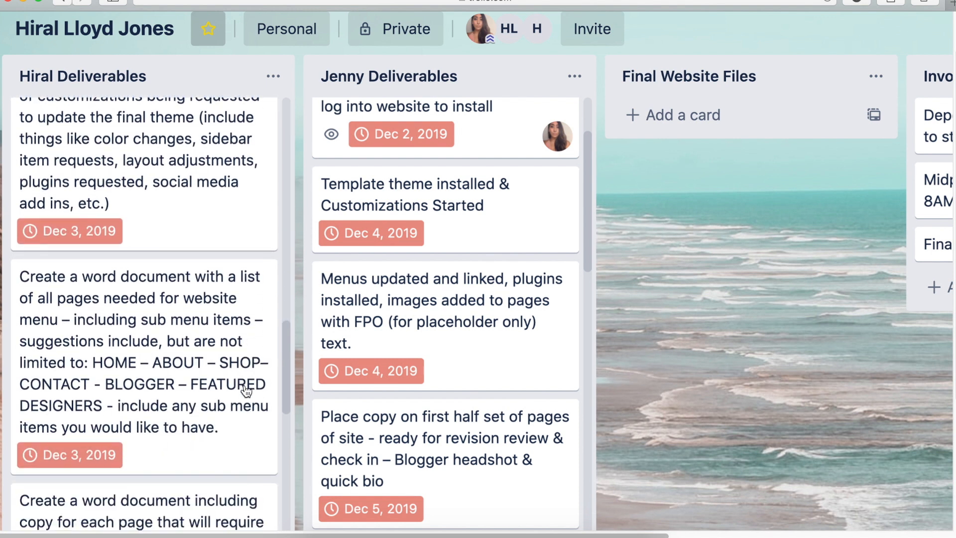
{"action": "scroll", "coordinate": [246, 390], "scroll_direction": "down", "scroll_amount": 3}
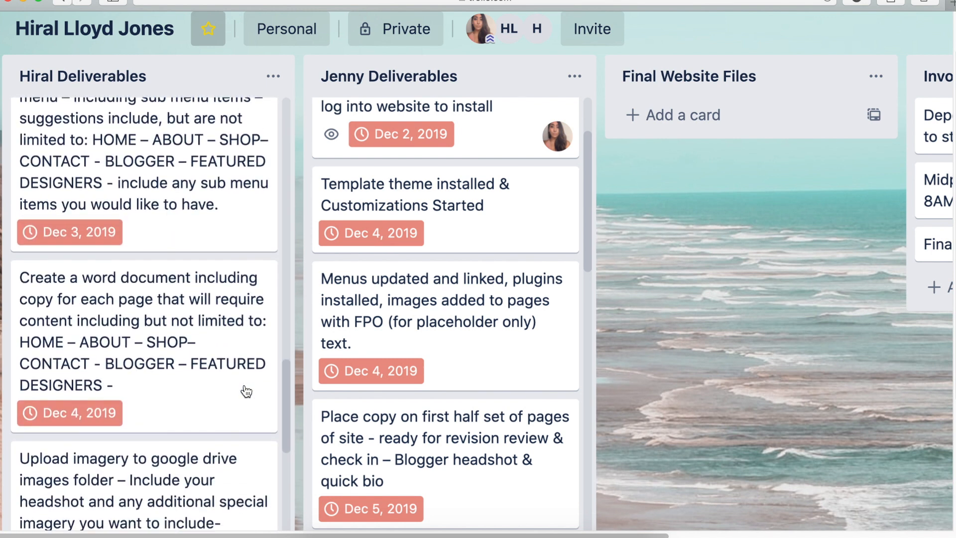
{"action": "scroll", "coordinate": [246, 391], "scroll_direction": "down", "scroll_amount": 6}
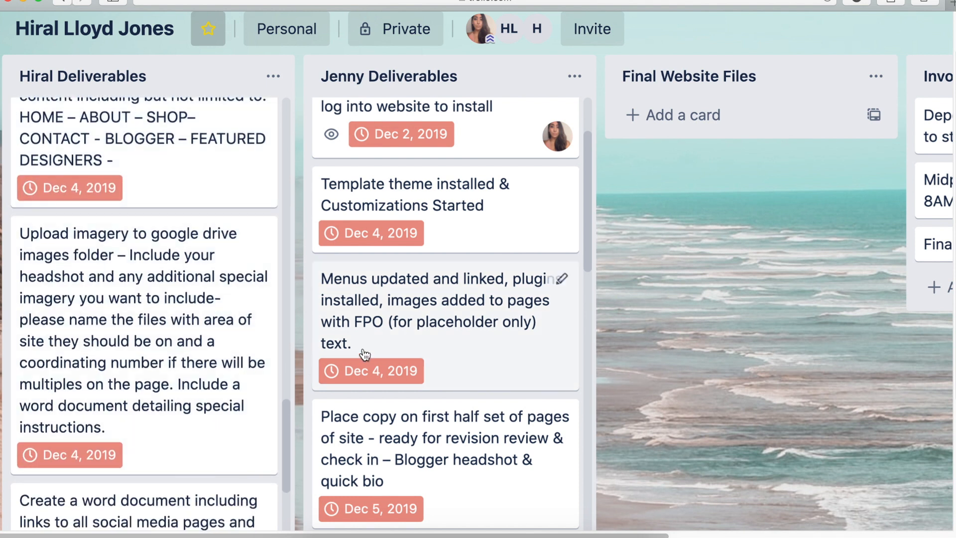
{"action": "scroll", "coordinate": [513, 438], "scroll_direction": "down", "scroll_amount": 10}
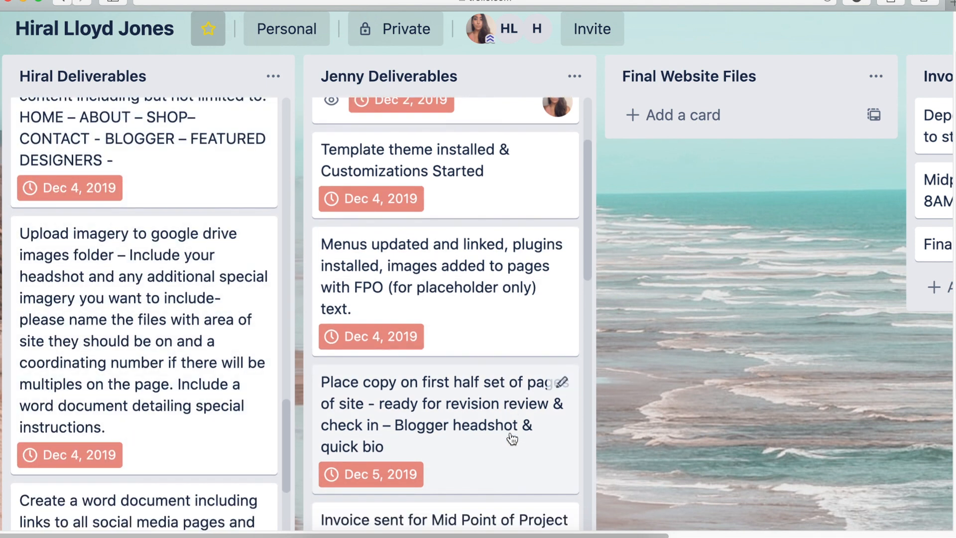
{"action": "scroll", "coordinate": [513, 438], "scroll_direction": "down", "scroll_amount": 5}
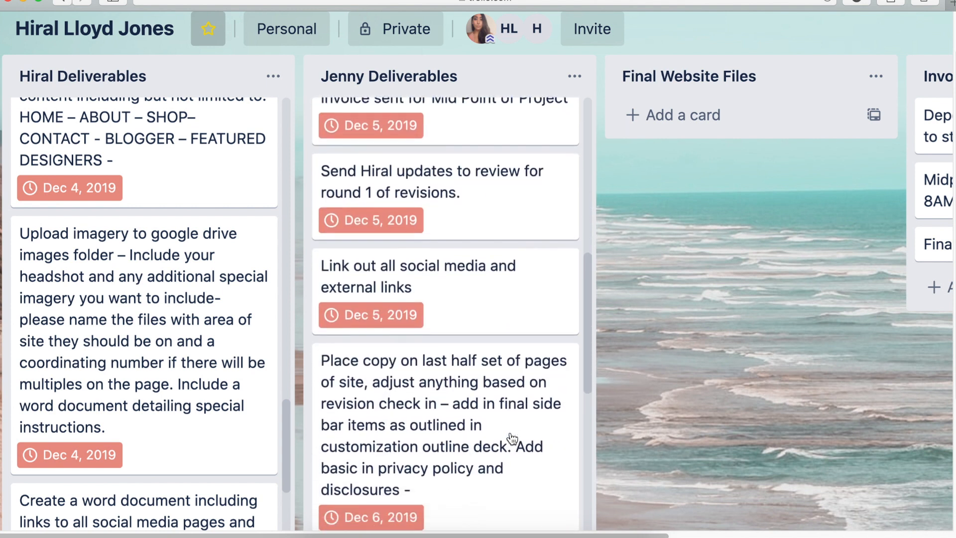
{"action": "scroll", "coordinate": [513, 439], "scroll_direction": "down", "scroll_amount": 8}
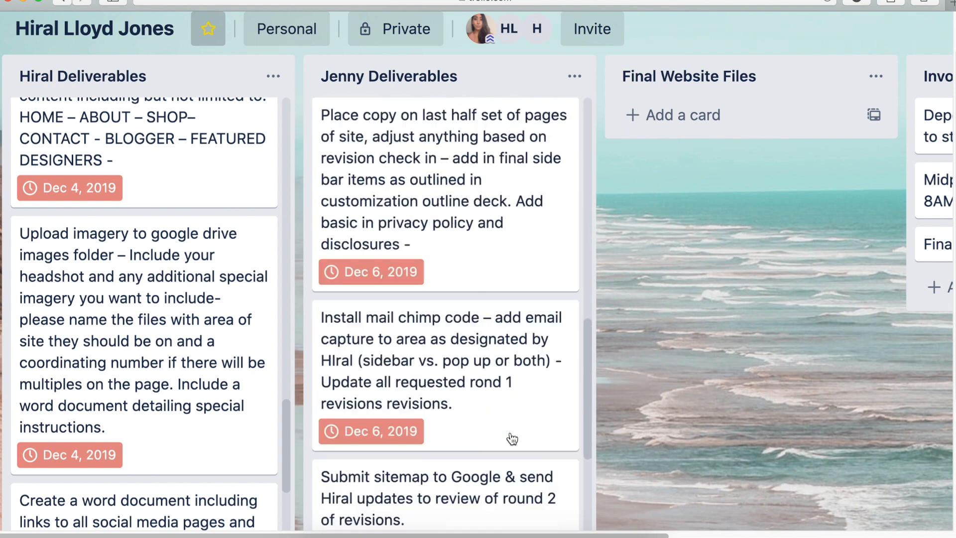
Read through the remaining designer deliverables, the Final Website Files list and the Invoices list on the client board
{"action": "scroll", "coordinate": [513, 438], "scroll_direction": "down", "scroll_amount": 7}
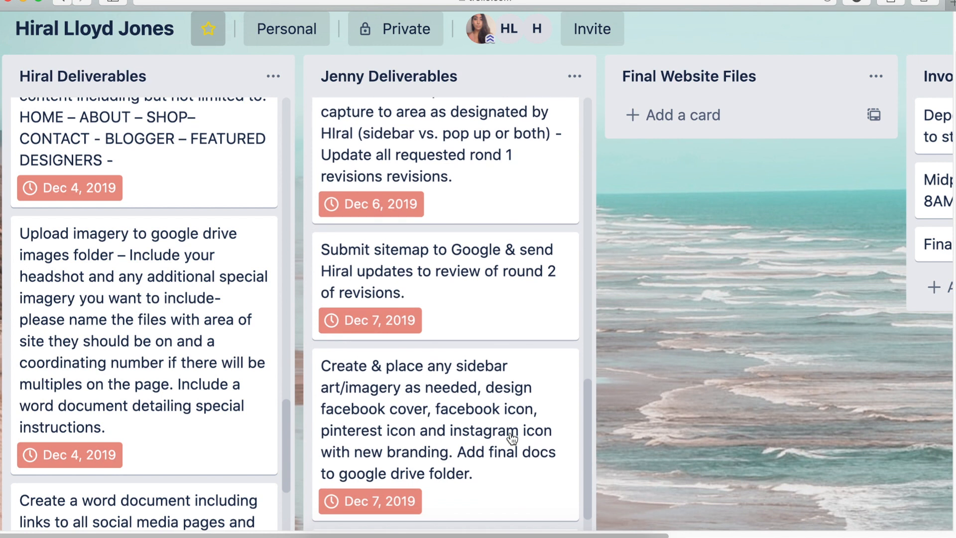
{"action": "scroll", "coordinate": [512, 436], "scroll_direction": "down", "scroll_amount": 2}
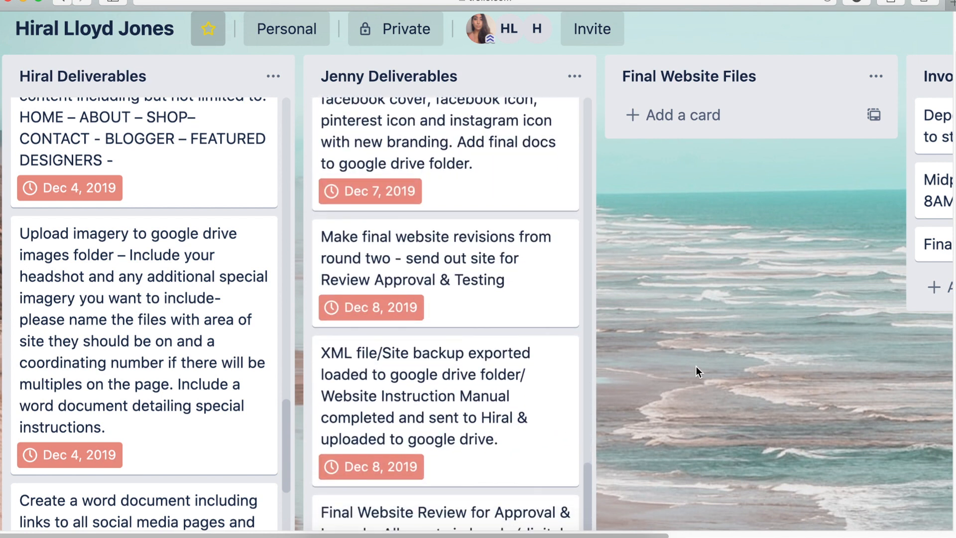
{"action": "scroll", "coordinate": [680, 367], "scroll_direction": "right", "scroll_amount": 4}
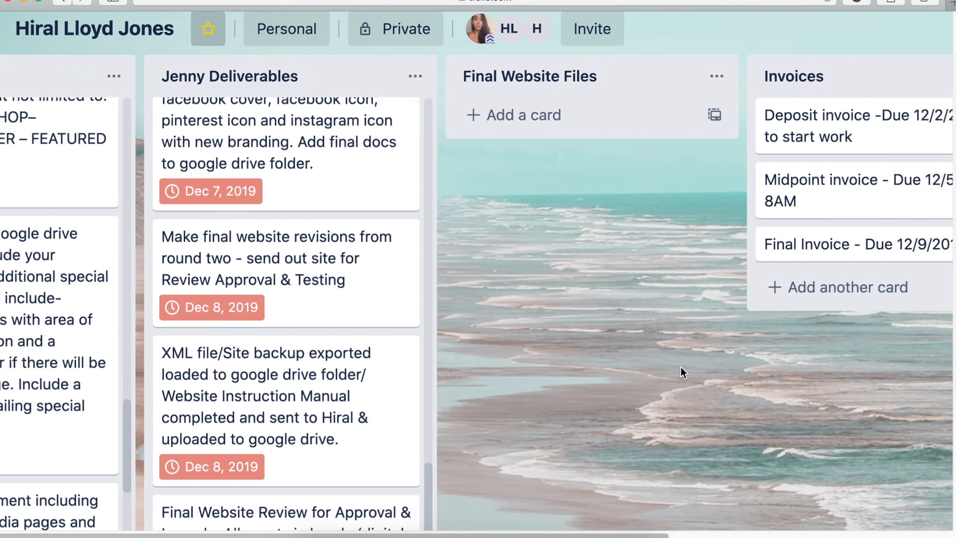
{"action": "scroll", "coordinate": [680, 367], "scroll_direction": "right", "scroll_amount": 5}
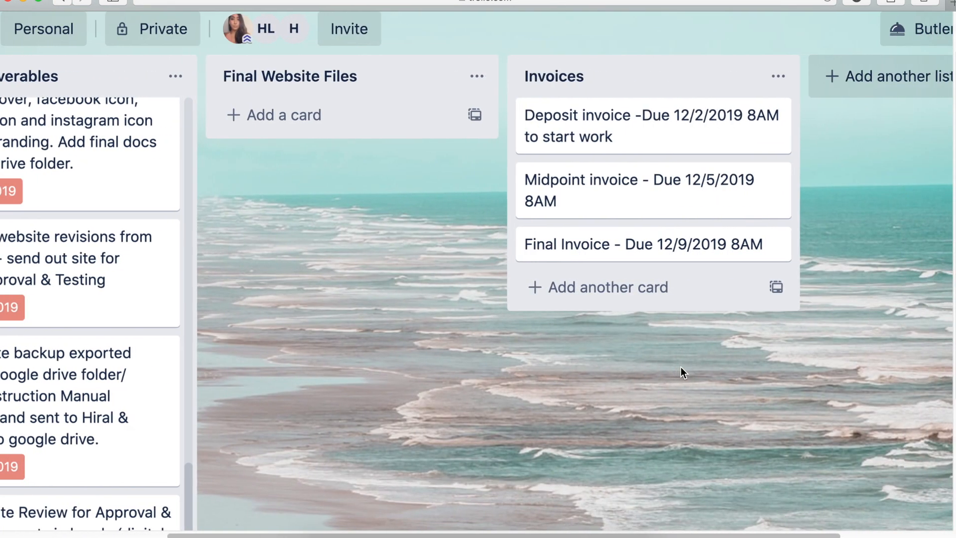
{"action": "scroll", "coordinate": [681, 368], "scroll_direction": "right", "scroll_amount": 4}
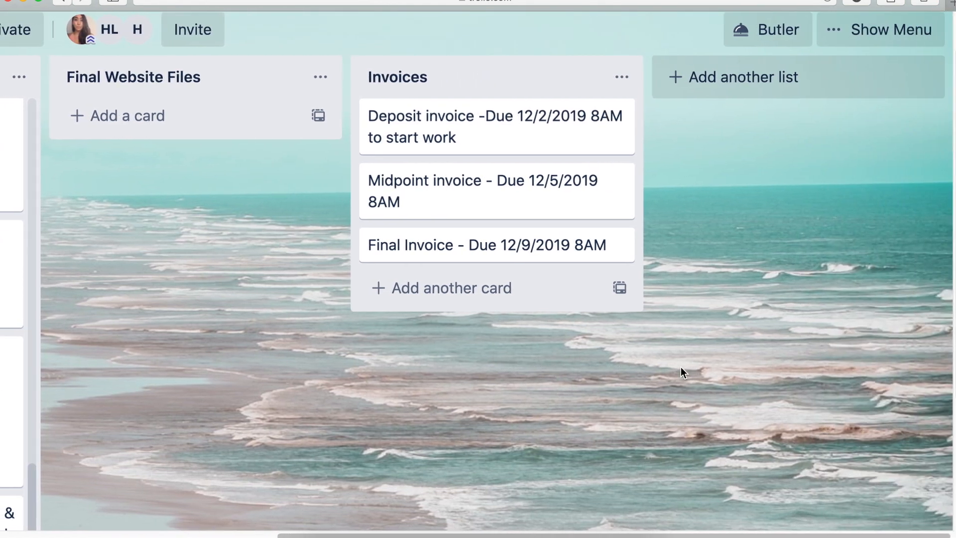
{"action": "scroll", "coordinate": [680, 367], "scroll_direction": "left", "scroll_amount": 12}
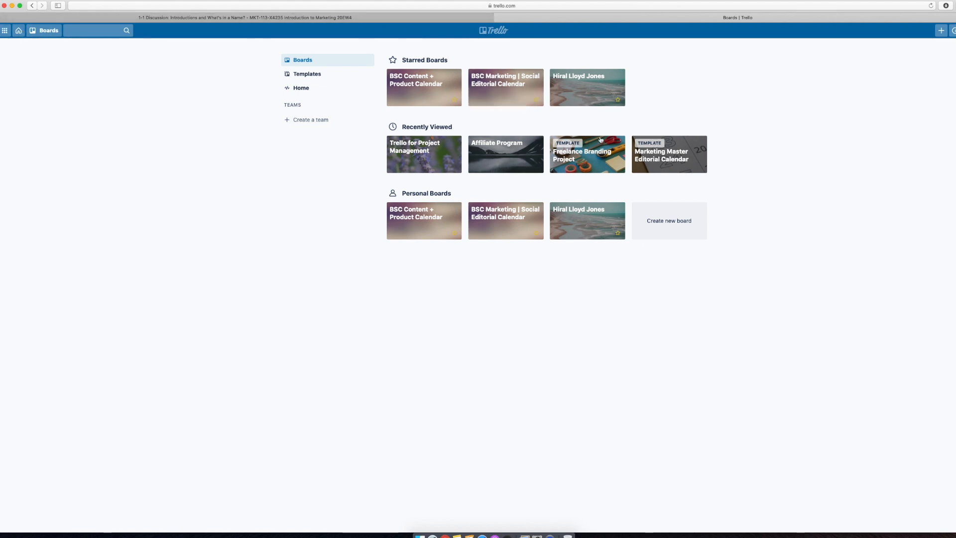
Start a new personal board titled Practice Board and check its visibility options, keeping it Private
{"action": "left_click", "coordinate": [654, 220]}
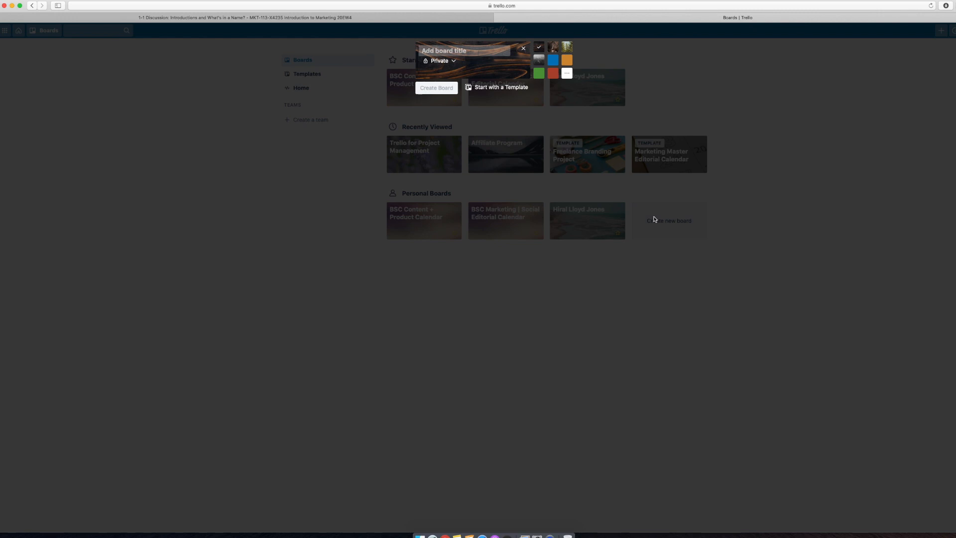
{"action": "type", "text": "Practice Board"}
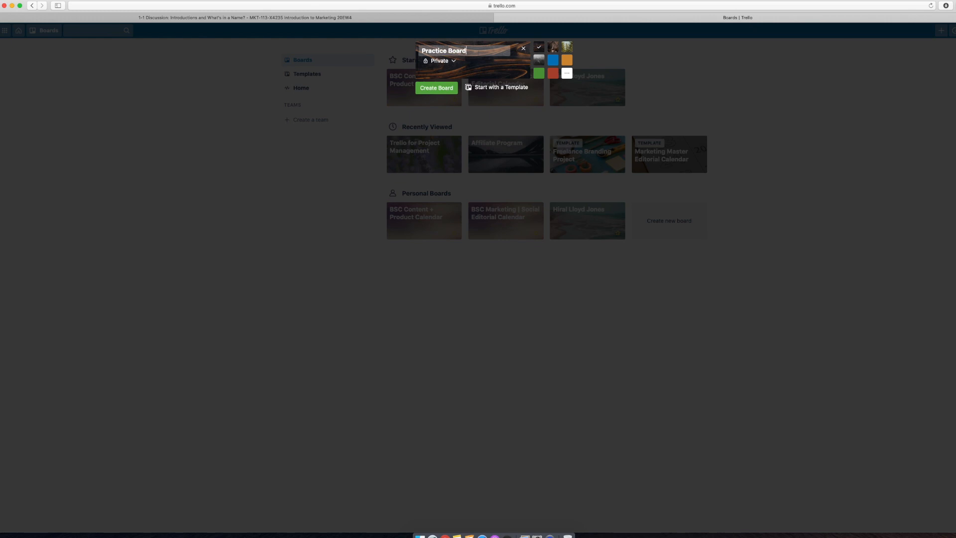
{"action": "left_click", "coordinate": [441, 61]}
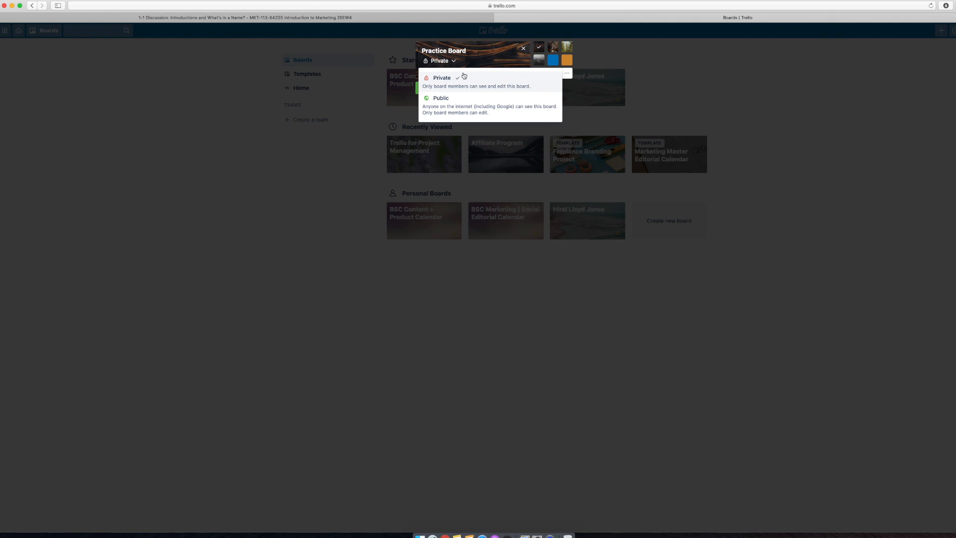
{"action": "left_click", "coordinate": [509, 49]}
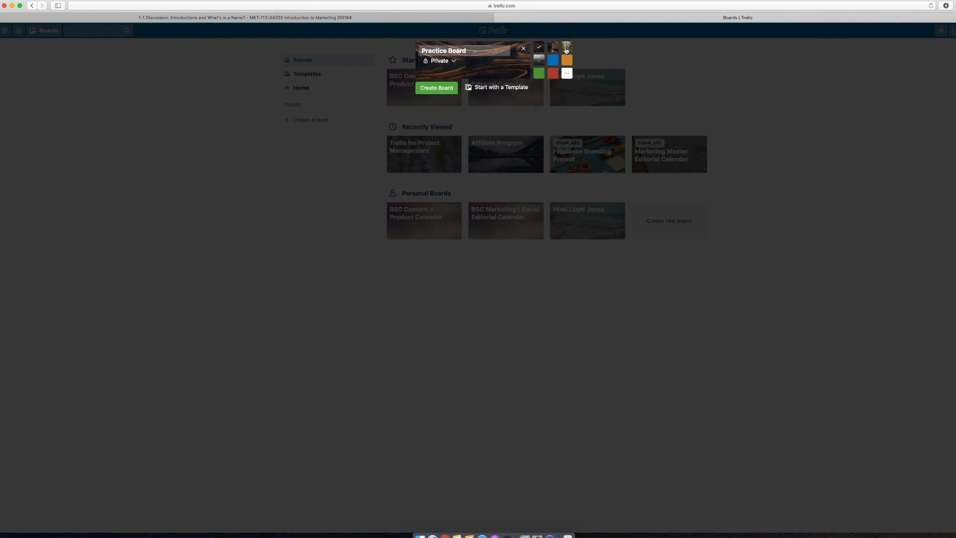
Choose the Unsplash photo of palm trees against a pale sky as the background and create the board
{"action": "left_click", "coordinate": [554, 50]}
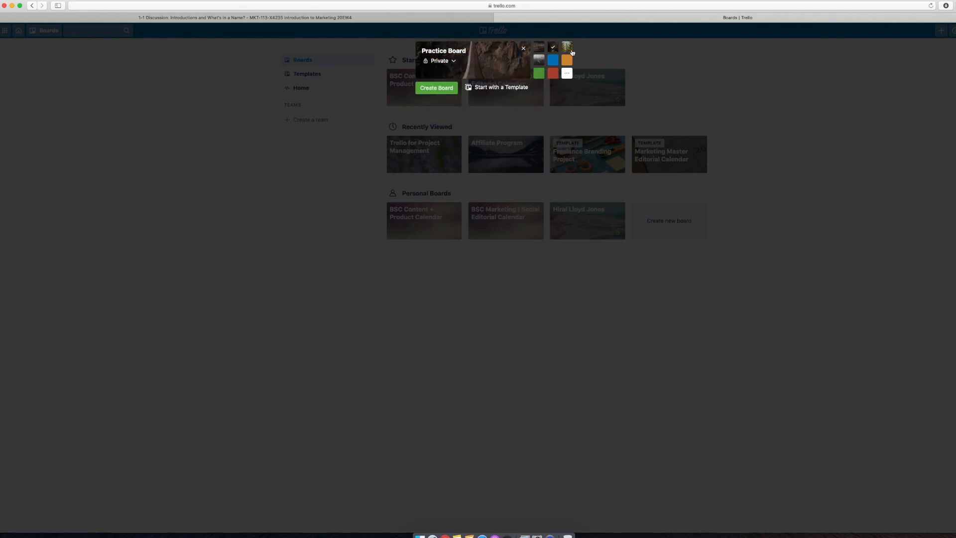
{"action": "left_click", "coordinate": [571, 51]}
{"action": "left_click", "coordinate": [539, 61]}
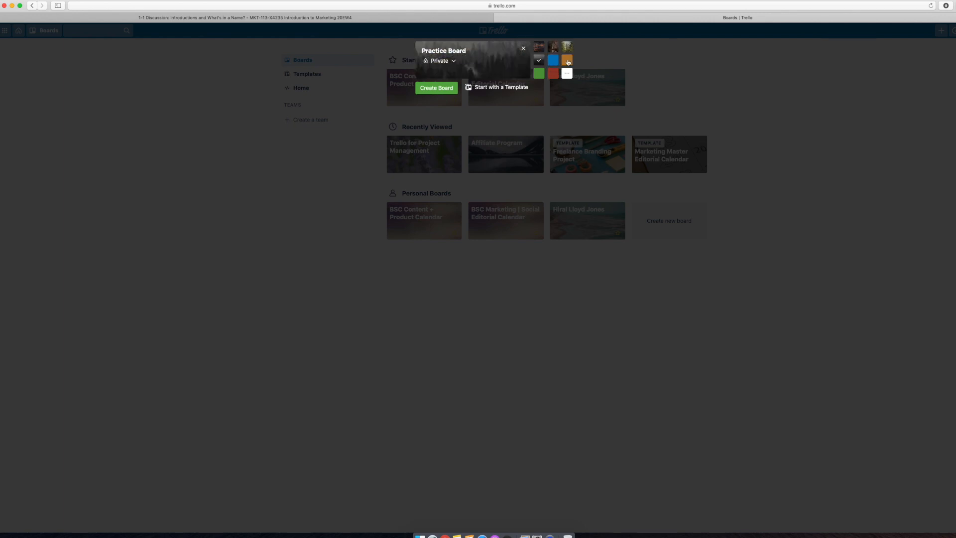
{"action": "left_click", "coordinate": [567, 74]}
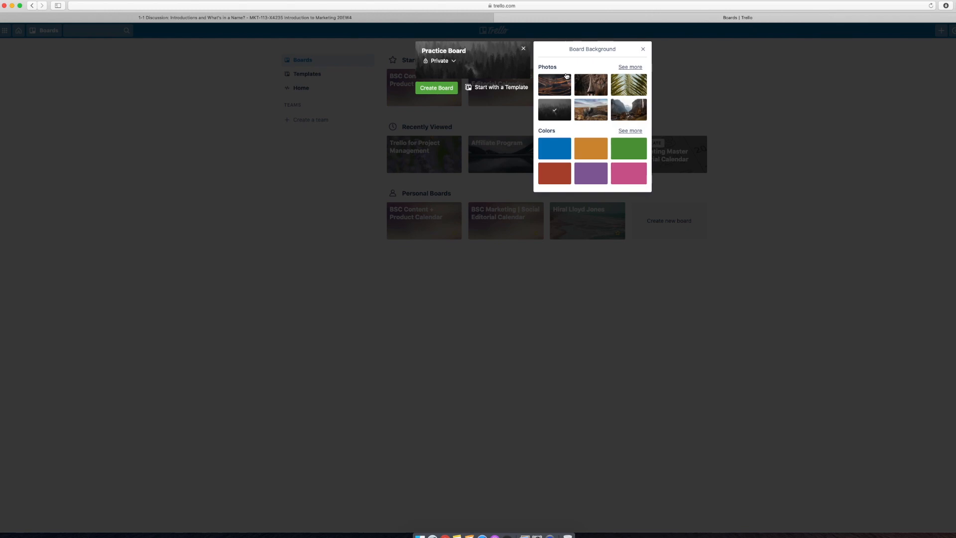
{"action": "left_click", "coordinate": [630, 67]}
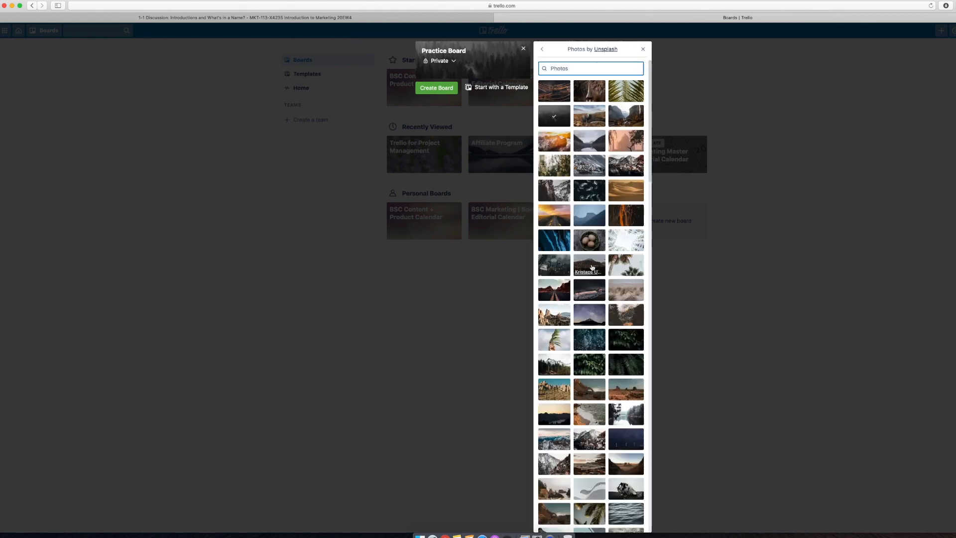
{"action": "left_click", "coordinate": [623, 264]}
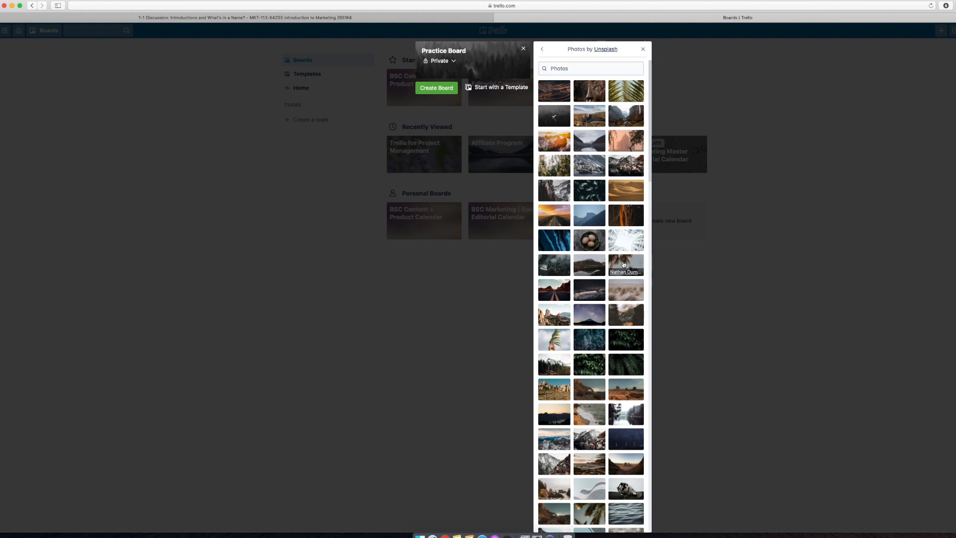
{"action": "left_click", "coordinate": [643, 50]}
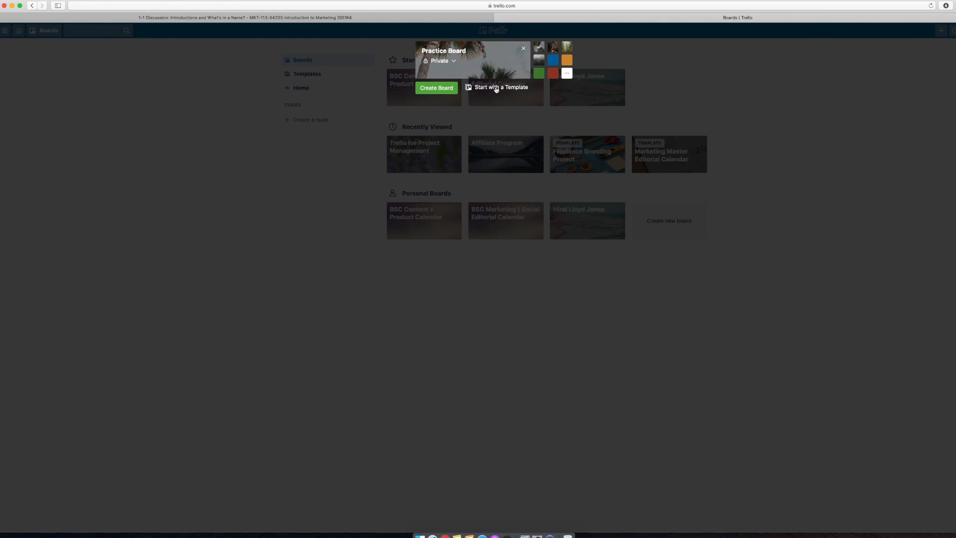
{"action": "left_click", "coordinate": [445, 86]}
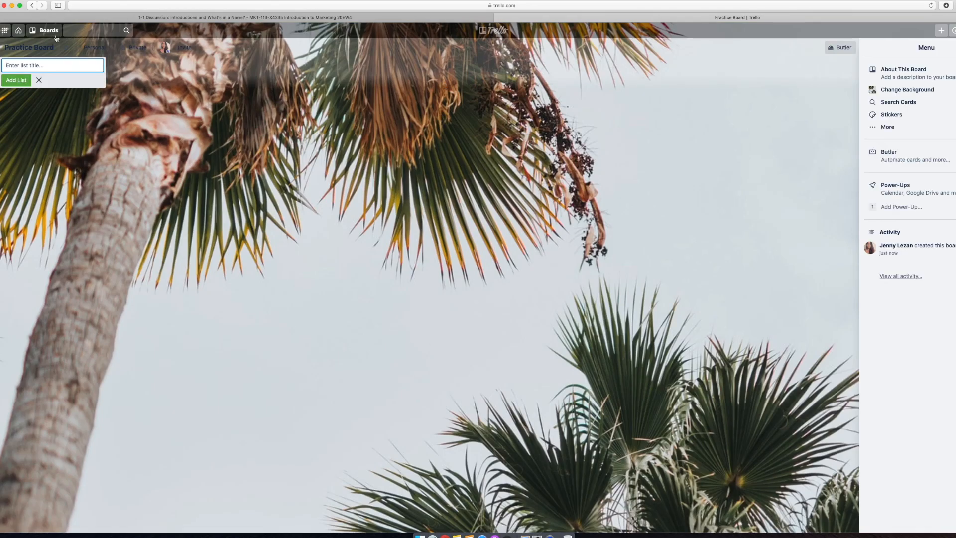
View the new board's invitation options and close them without inviting anyone
{"action": "left_click", "coordinate": [70, 53]}
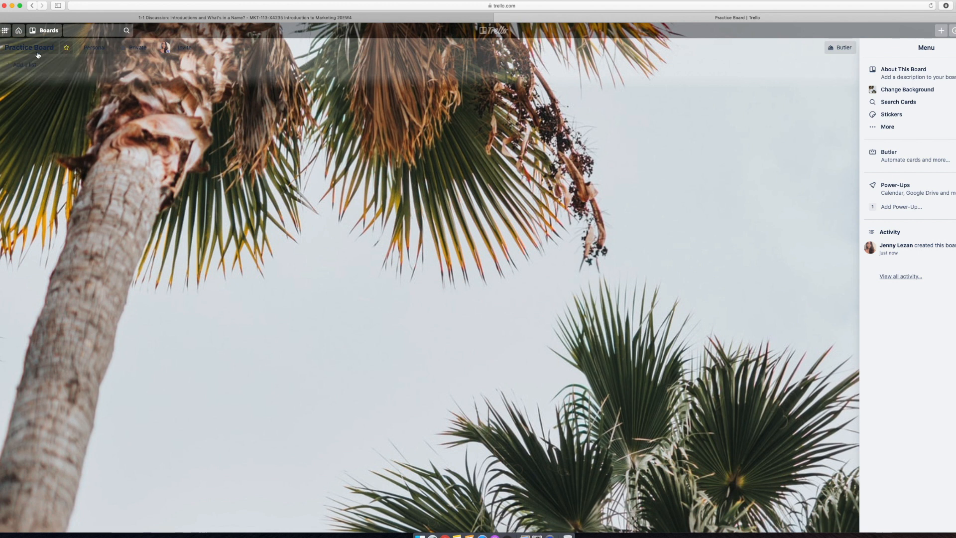
{"action": "left_click", "coordinate": [182, 48]}
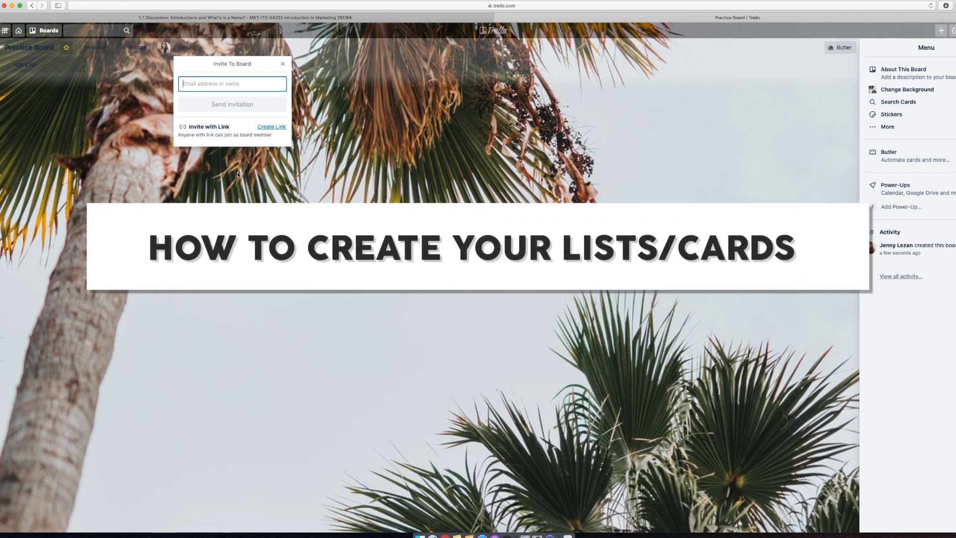
{"action": "left_click", "coordinate": [283, 64]}
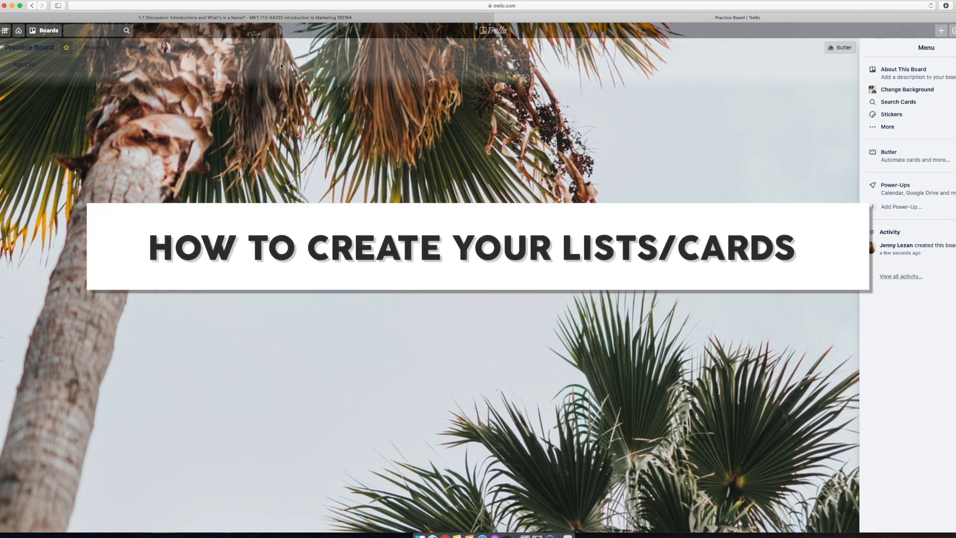
{"action": "left_click", "coordinate": [36, 65]}
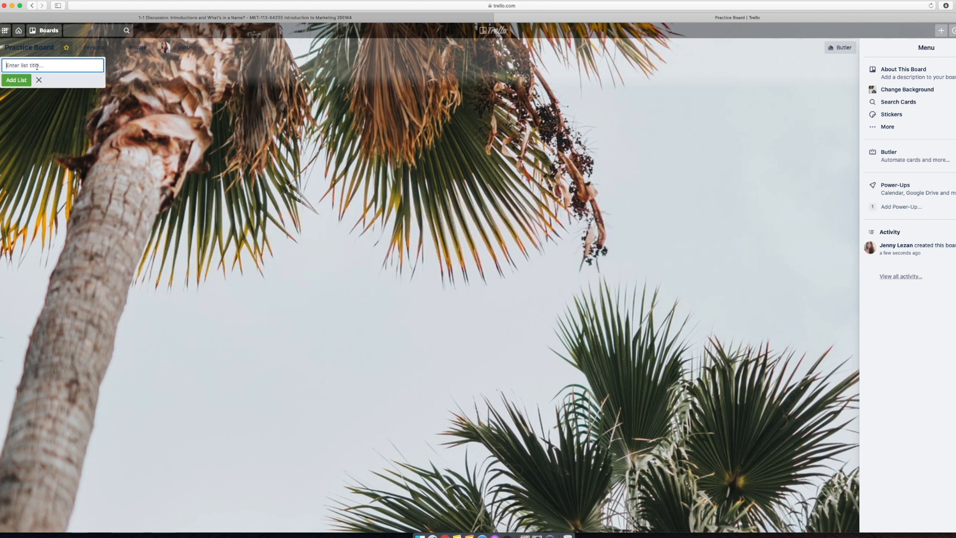
{"action": "left_click", "coordinate": [188, 99]}
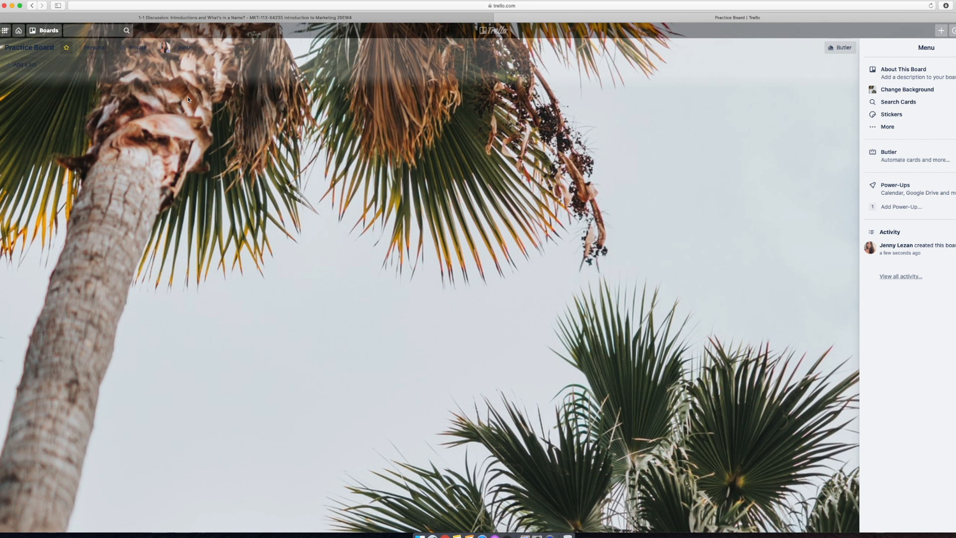
Add a list named Client Deliverables and a second list for the designer's own deliverables
{"action": "left_click", "coordinate": [38, 68]}
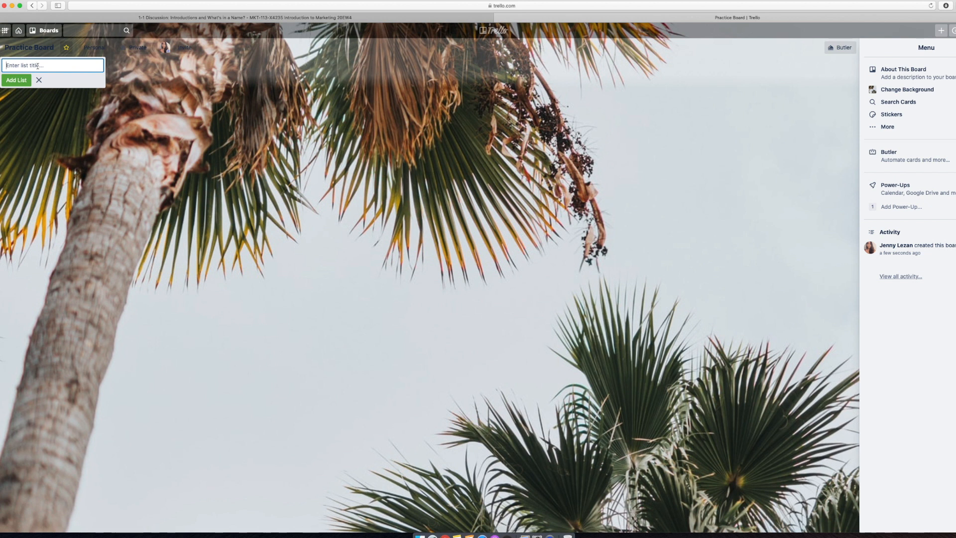
{"action": "type", "text": "Client Deliverables"}
{"action": "key", "text": "Return"}
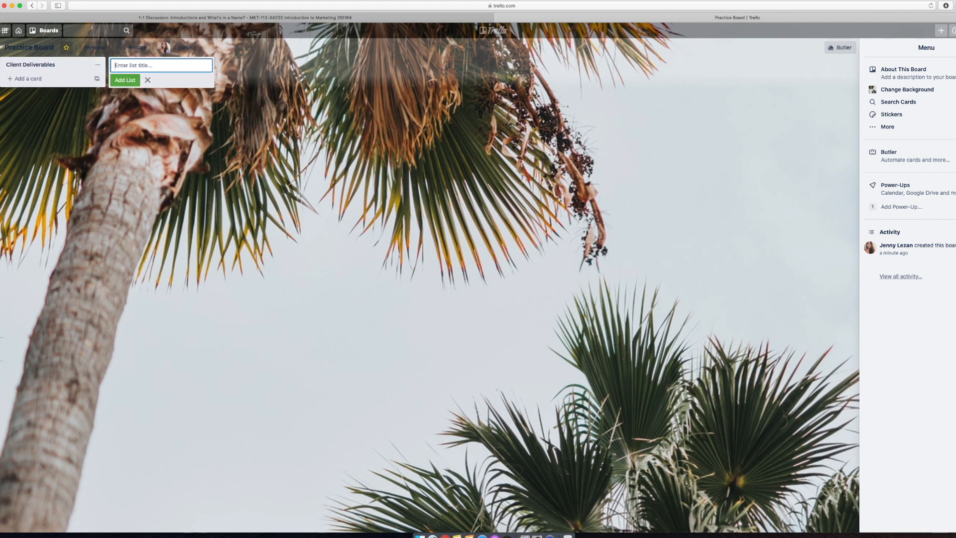
{"action": "type", "text": "Jenny Deliverables"}
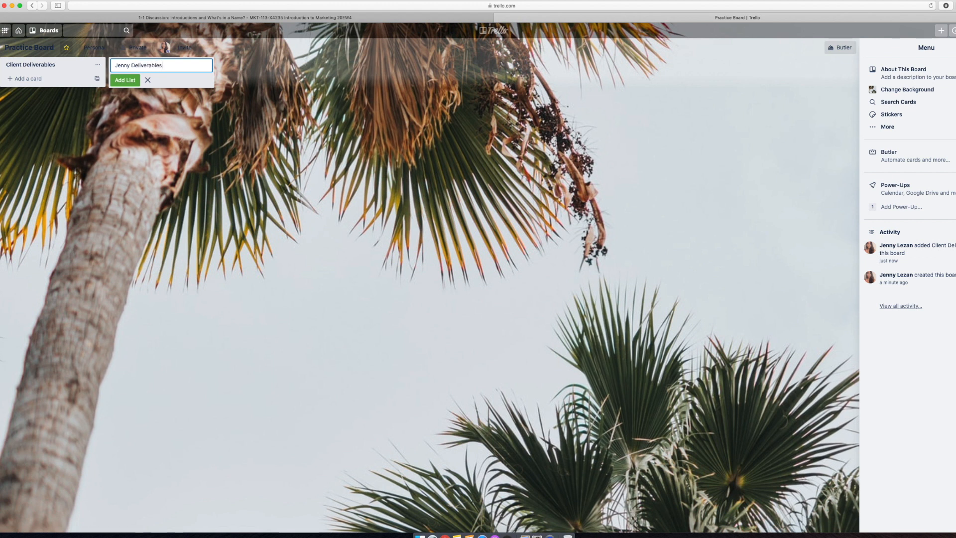
{"action": "key", "text": "Return"}
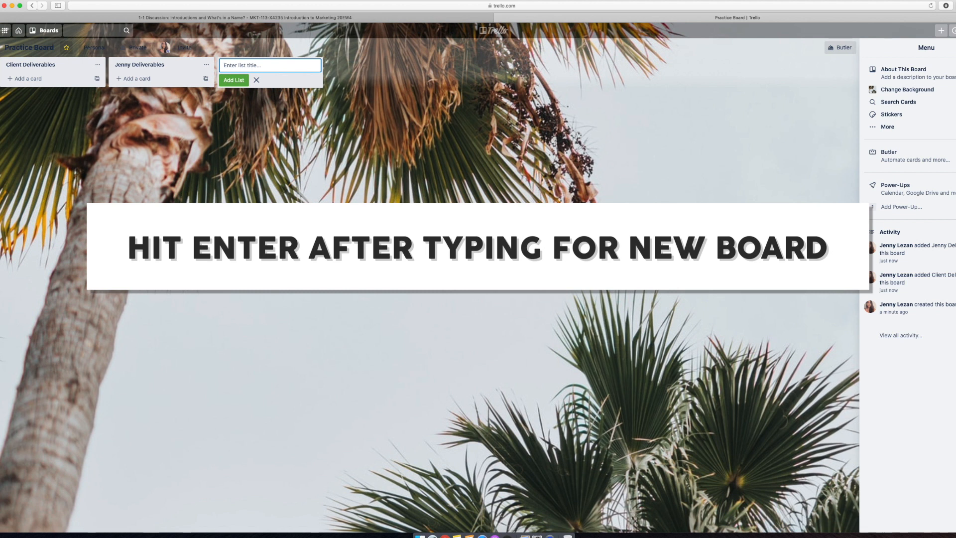
Add lists named Final Assets and Assets needed from Client, placing Assets needed from Client before Final Assets
{"action": "type", "text": "Final Assett"}
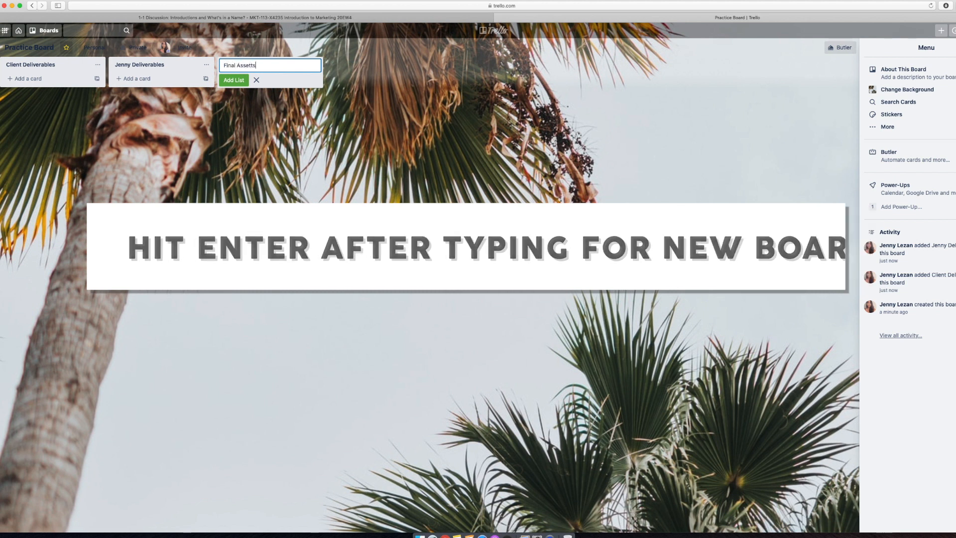
{"action": "key", "text": "Return"}
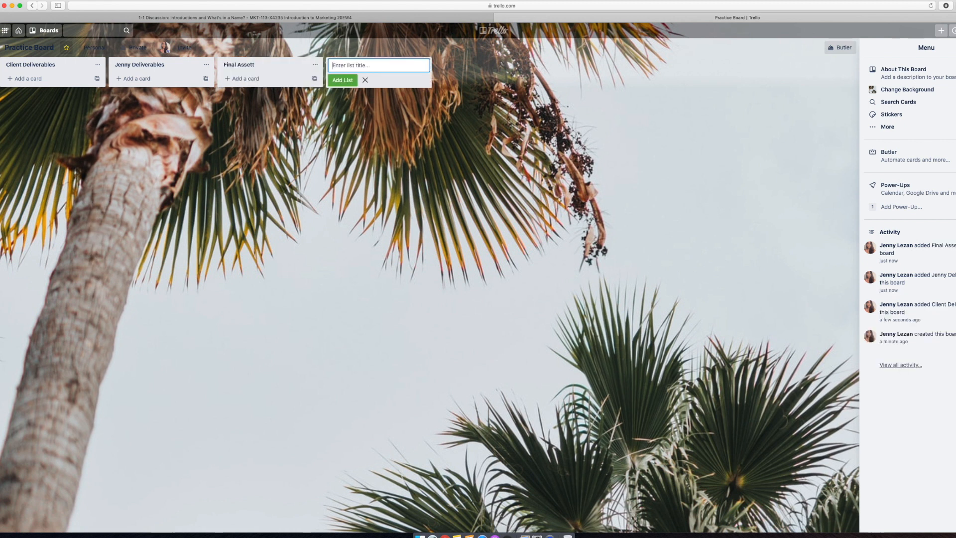
{"action": "type", "text": "Assets needed from Client"}
{"action": "key", "text": "Return"}
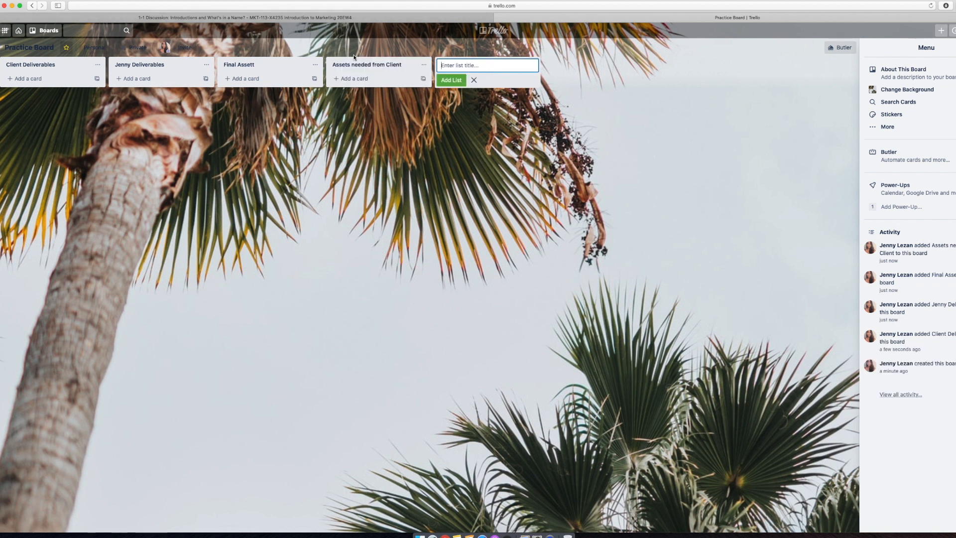
{"action": "left_click_drag", "start_coordinate": [376, 67], "coordinate": [264, 65]}
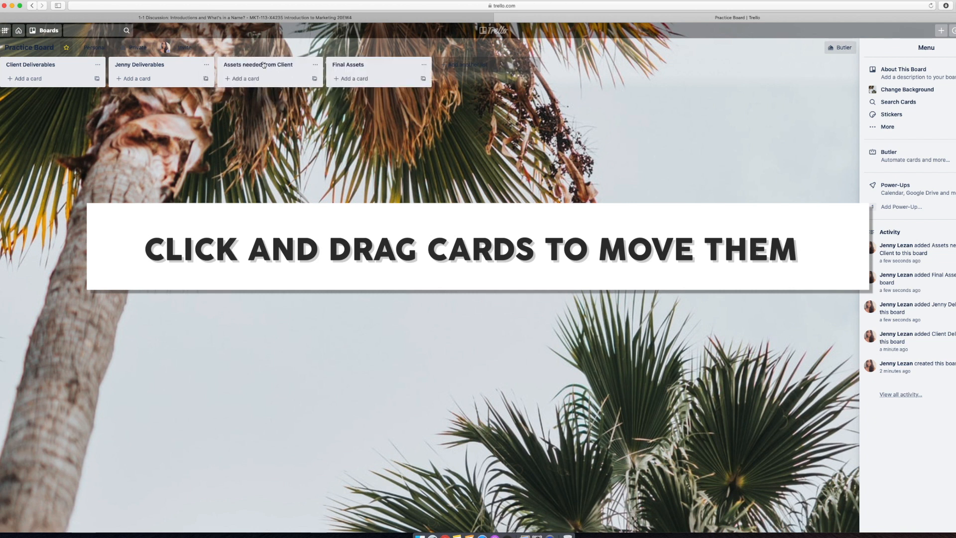
Add two lists named Invoices and In Progress Work after the Final Assets list
{"action": "left_click", "coordinate": [463, 65]}
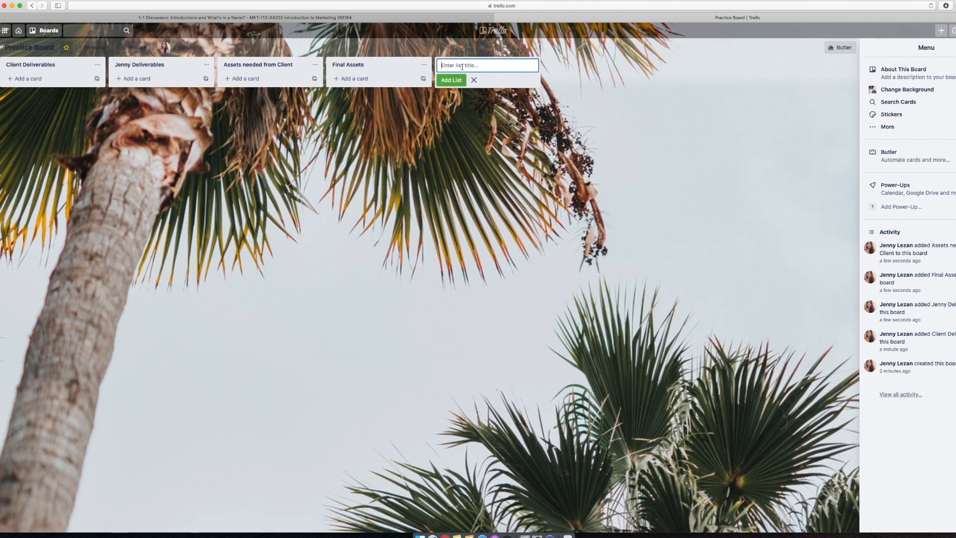
{"action": "type", "text": "Invoices"}
{"action": "key", "text": "Return"}
{"action": "type", "text": "In Progress"}
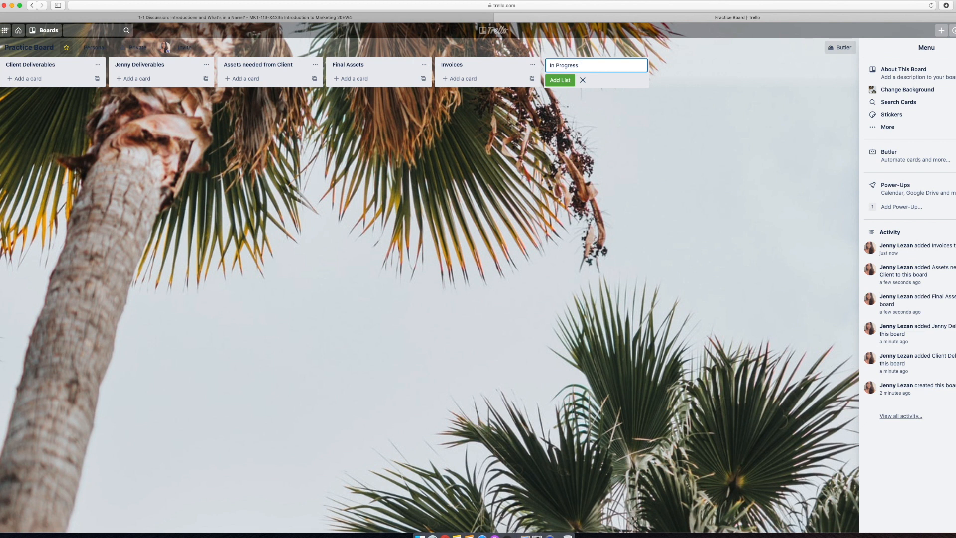
{"action": "type", "text": " Work"}
{"action": "key", "text": "Return"}
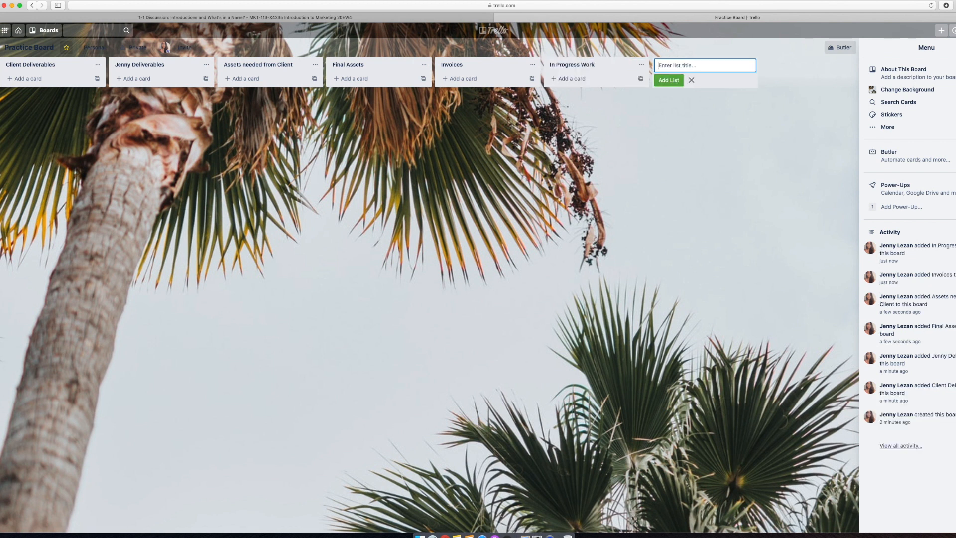
Add a Completed Work list at the end and move In Progress Work between Assets needed from Client and Final Assets
{"action": "type", "text": "Completed Work"}
{"action": "key", "text": "Return"}
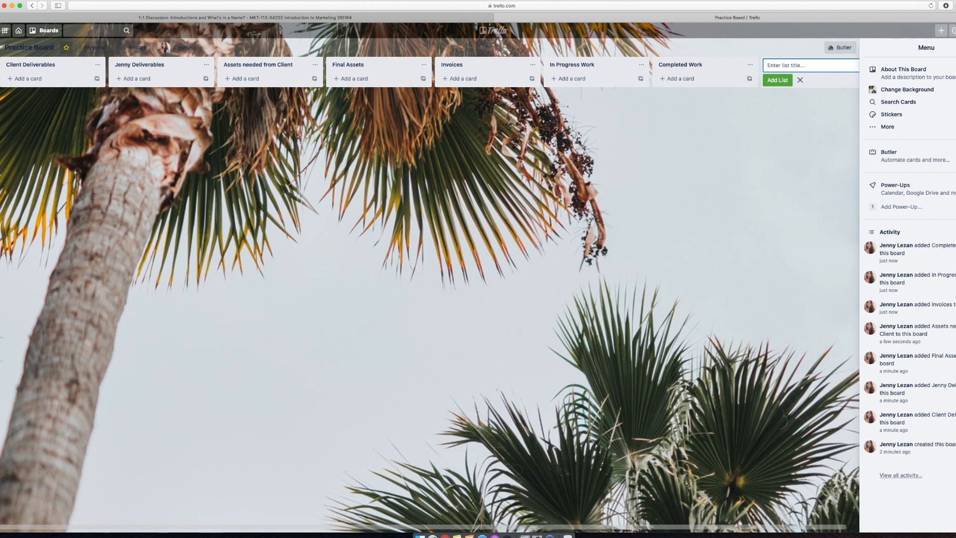
{"action": "left_click_drag", "start_coordinate": [580, 67], "coordinate": [374, 66]}
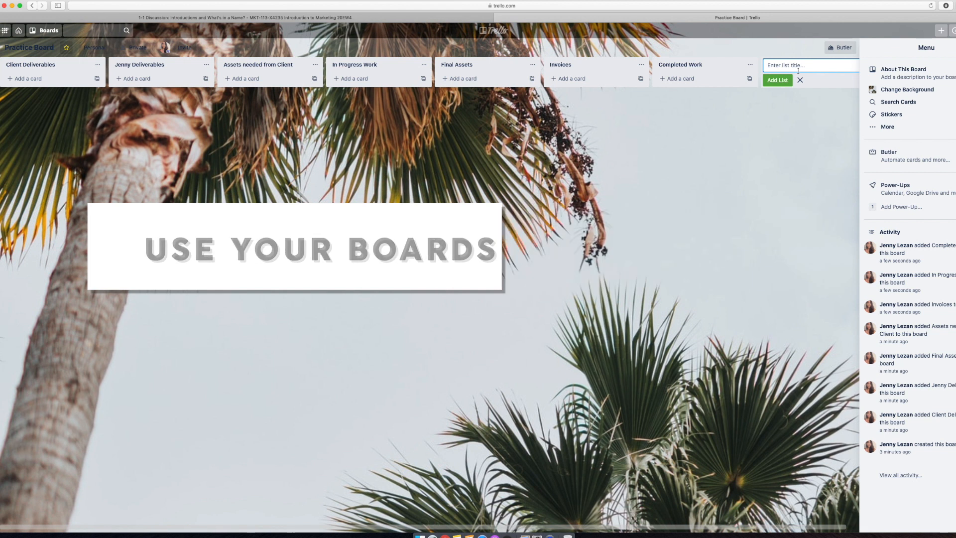
Add a list named For Review and move it between In Progress Work and Final Assets
{"action": "type", "text": "For Review"}
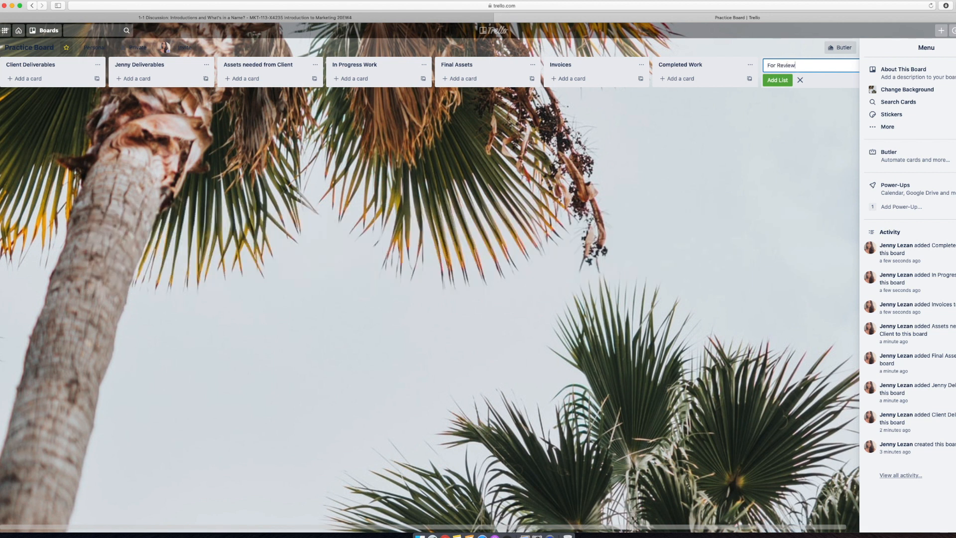
{"action": "key", "text": "Return"}
{"action": "left_click_drag", "start_coordinate": [703, 64], "coordinate": [464, 67]}
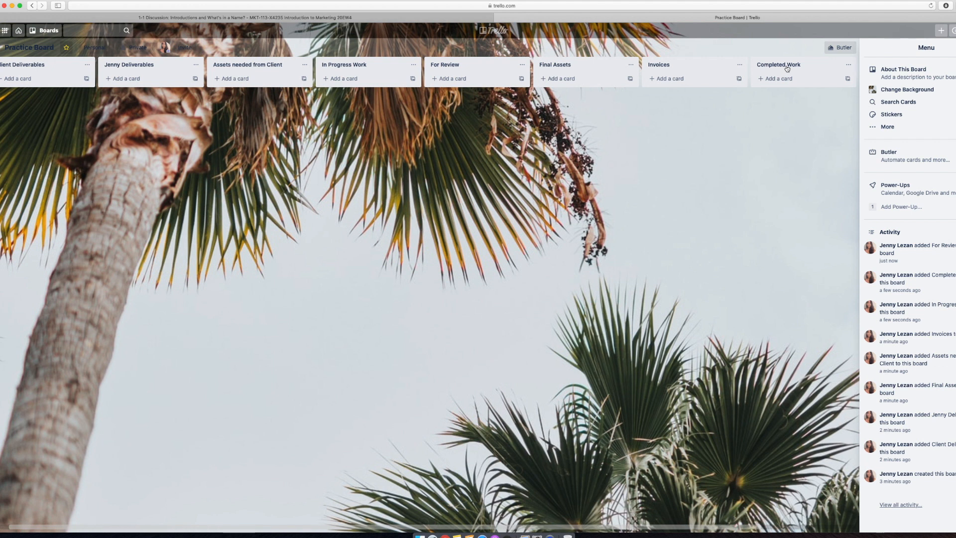
Add the cards "Client needs to send web logins" and "Client needs to send recent logo files" to the Client Deliverables list
{"action": "left_click", "coordinate": [38, 79]}
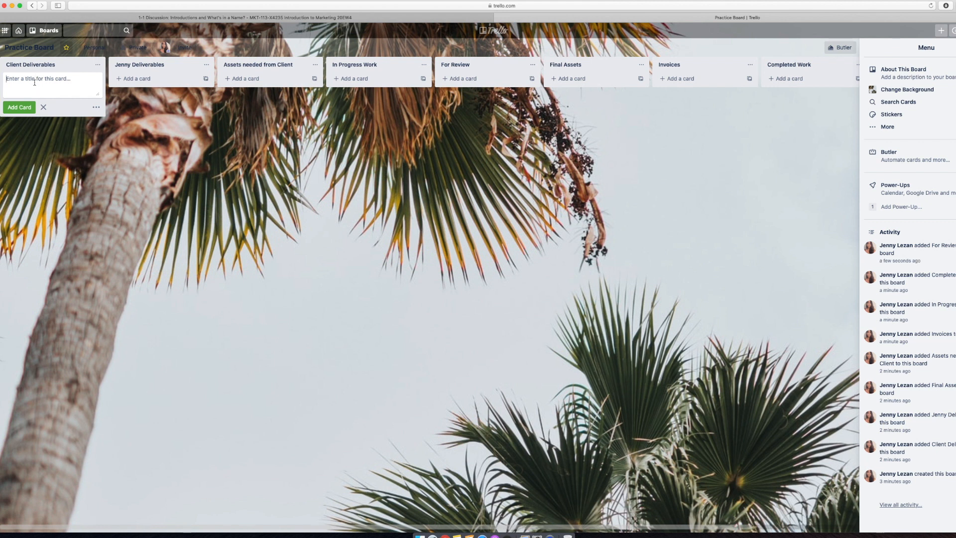
{"action": "left_click", "coordinate": [132, 145]}
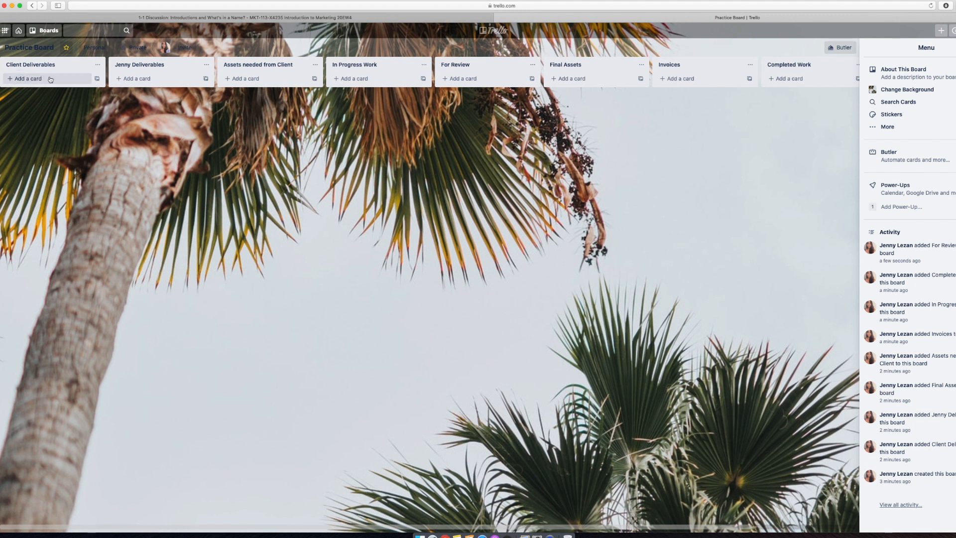
{"action": "left_click", "coordinate": [26, 79]}
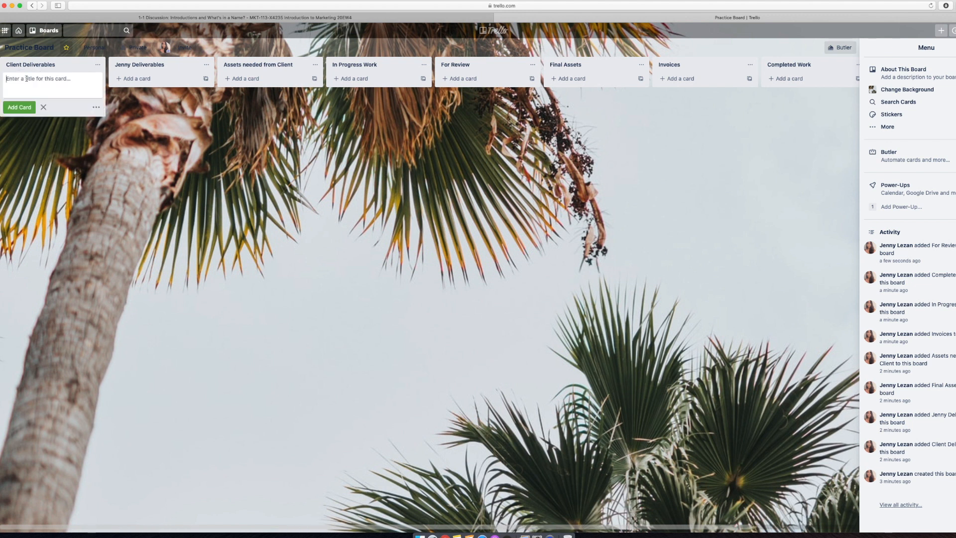
{"action": "type", "text": "Client needs to send web logins"}
{"action": "key", "text": "Return"}
{"action": "type", "text": "Client needs to send"}
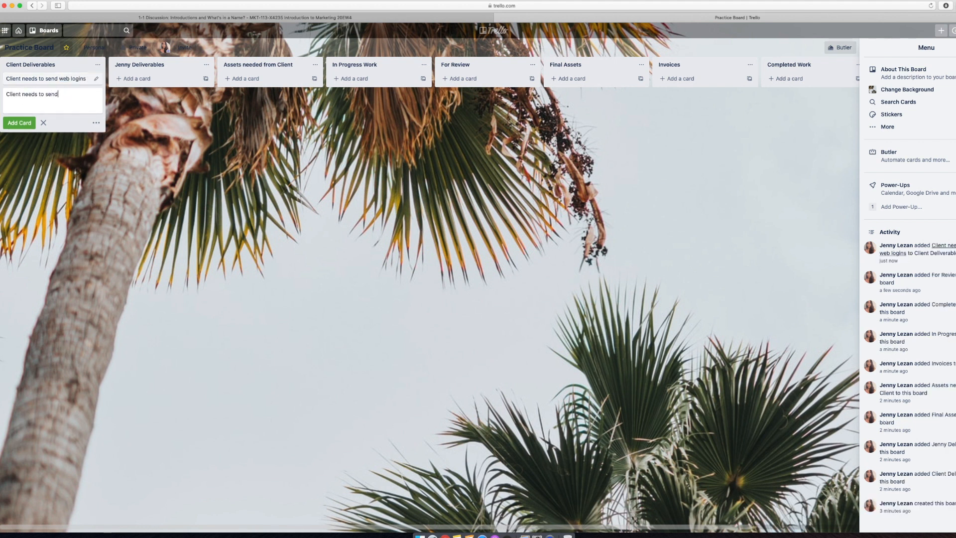
{"action": "type", "text": " re"}
{"action": "key", "text": "BackSpace"}
{"action": "type", "text": "recent logo files"}
{"action": "key", "text": "Return"}
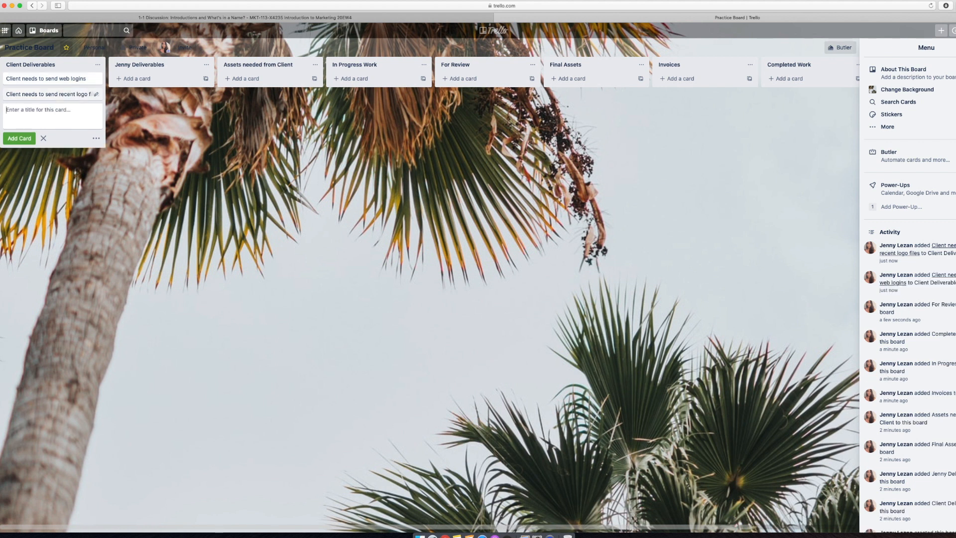
Give the web logins card the description "Need web logins, social media handles and any additional login information deemed necessary."
{"action": "left_click", "coordinate": [54, 83]}
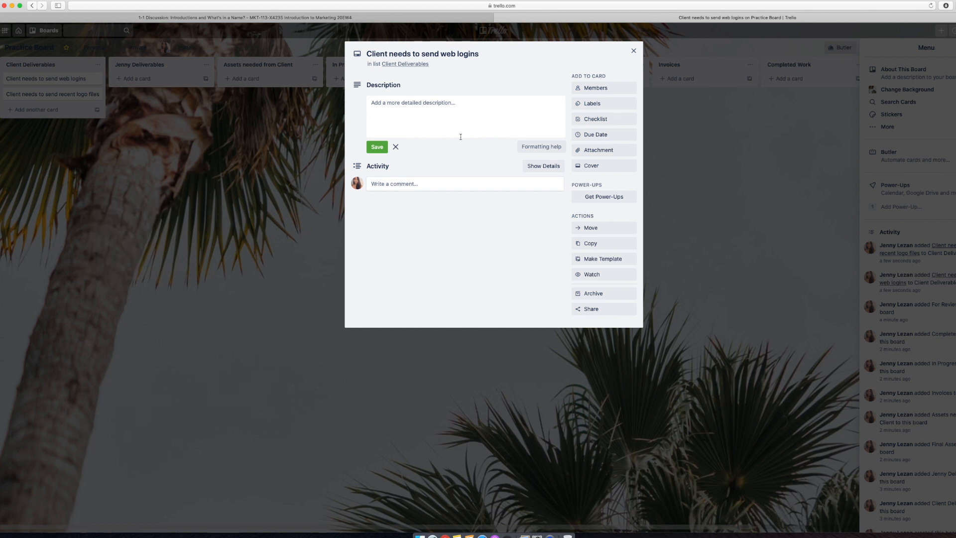
{"action": "type", "text": "y"}
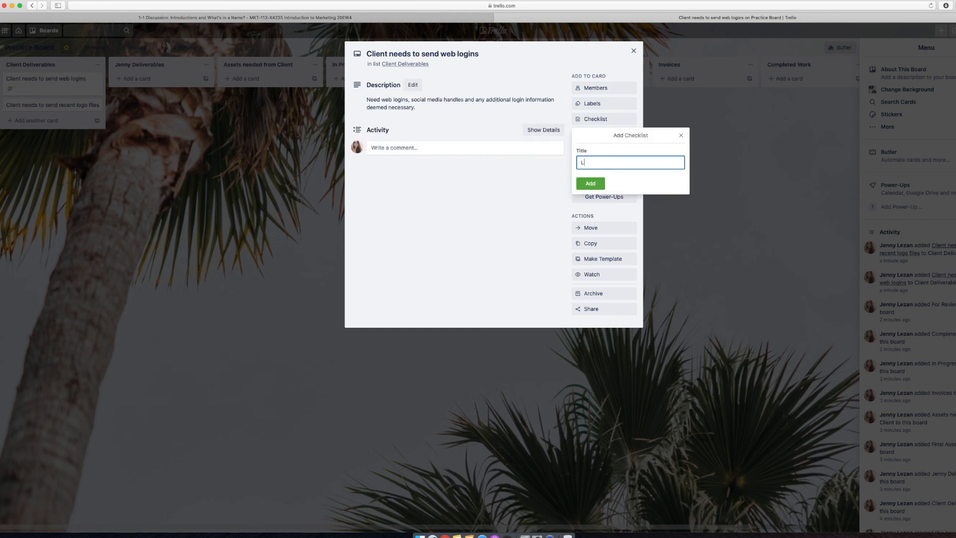
Add a Logins Needed checklist to the web logins card with the items Website, Facebook and Instagram
{"action": "type", "text": "ogins Needed"}
{"action": "key", "text": "Return"}
{"action": "type", "text": "Website"}
{"action": "key", "text": "Return"}
{"action": "type", "text": "So"}
{"action": "key", "text": "BackSpace"}
{"action": "key", "text": "BackSpace"}
{"action": "type", "text": "Faceboo"}
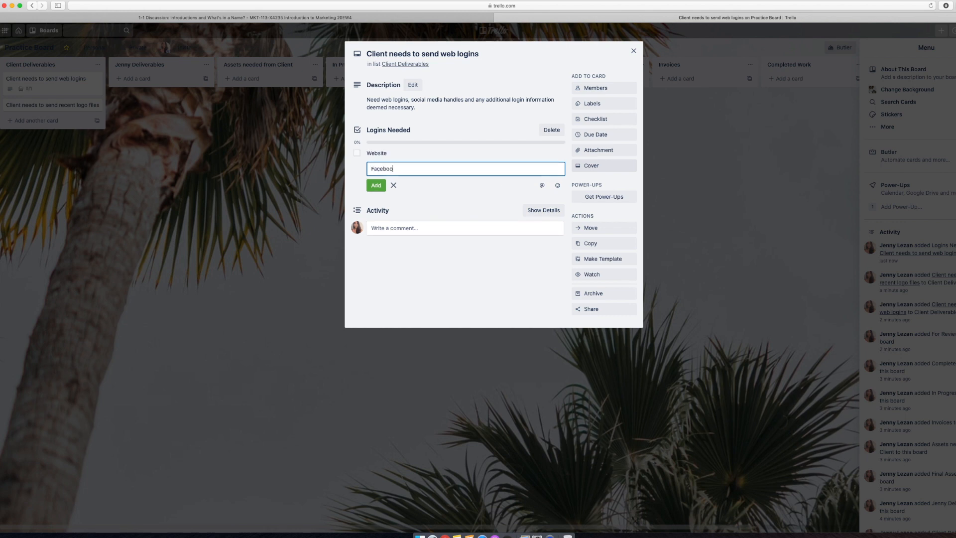
{"action": "type", "text": "k"}
{"action": "key", "text": "Return"}
{"action": "type", "text": "Instagram"}
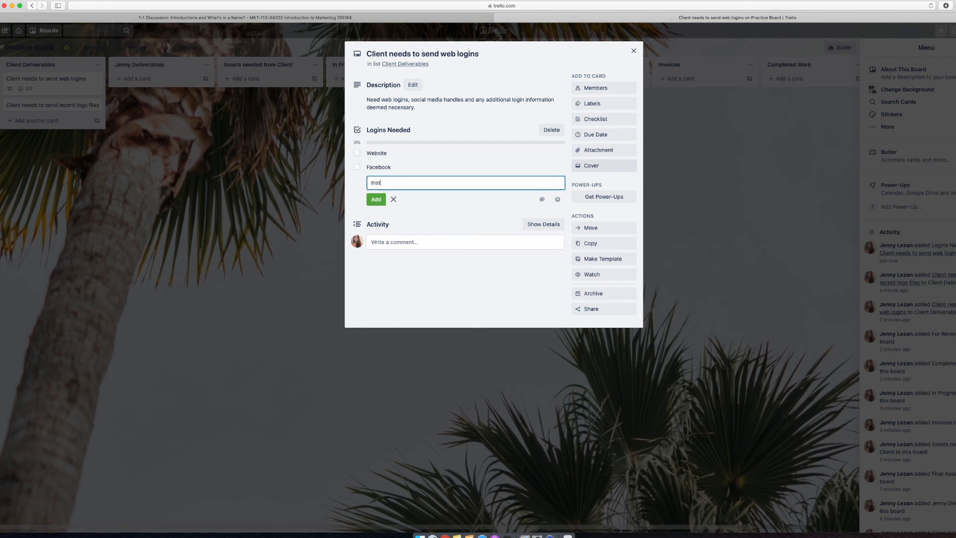
{"action": "key", "text": "Return"}
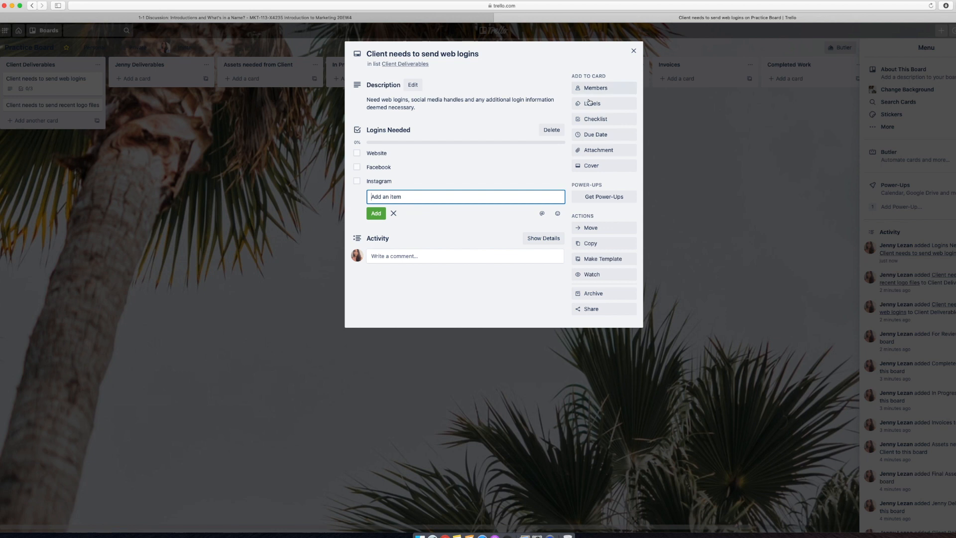
Set the web logins card's due date to 3/17/2020 with a reminder 2 Hours Before
{"action": "left_click", "coordinate": [588, 136]}
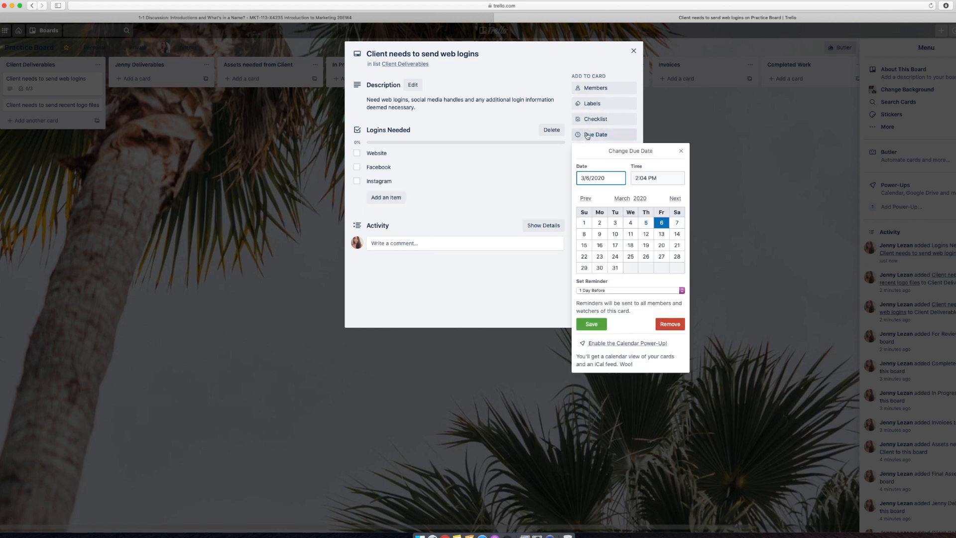
{"action": "left_click", "coordinate": [592, 139]}
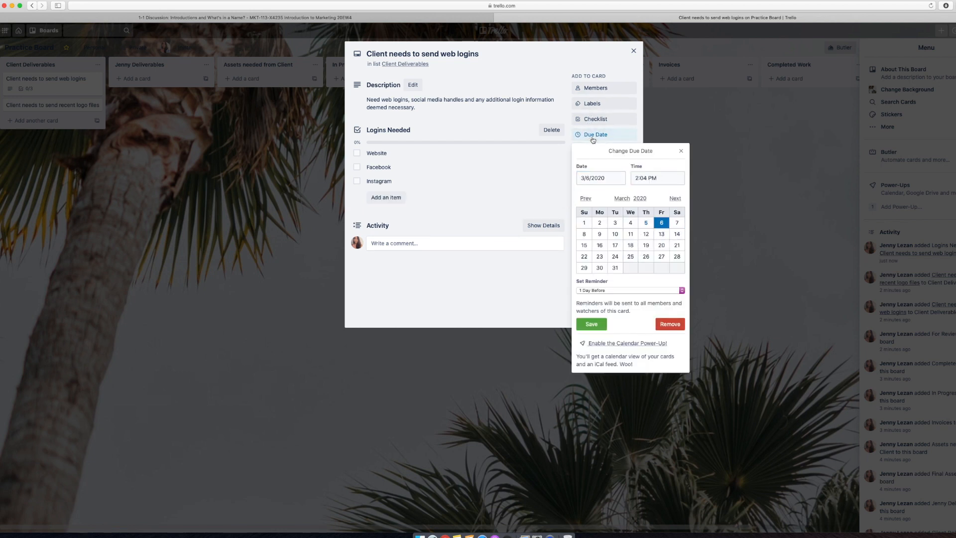
{"action": "left_click", "coordinate": [594, 135]}
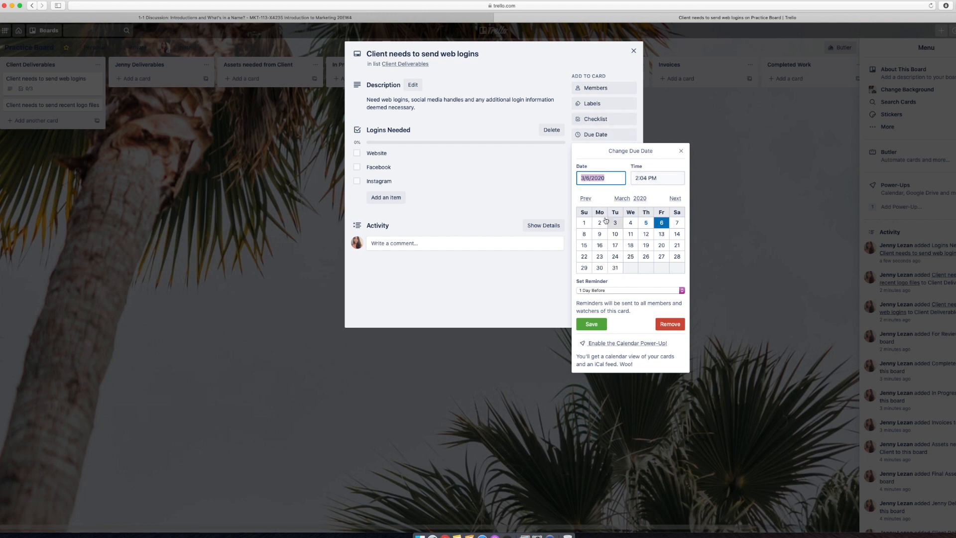
{"action": "left_click", "coordinate": [615, 245]}
{"action": "left_click", "coordinate": [656, 177]}
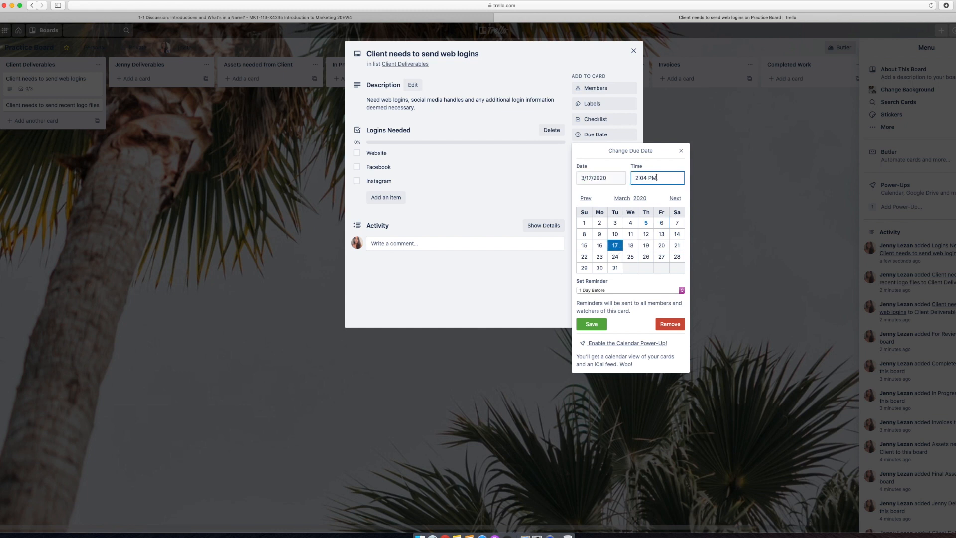
{"action": "left_click", "coordinate": [599, 290]}
{"action": "left_click", "coordinate": [600, 291]}
{"action": "left_click", "coordinate": [599, 291]}
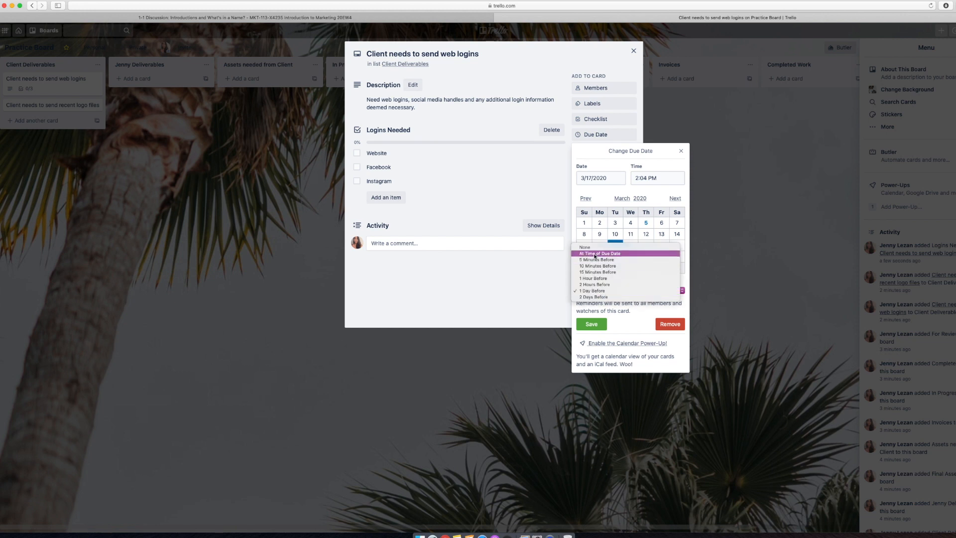
{"action": "left_click", "coordinate": [592, 284]}
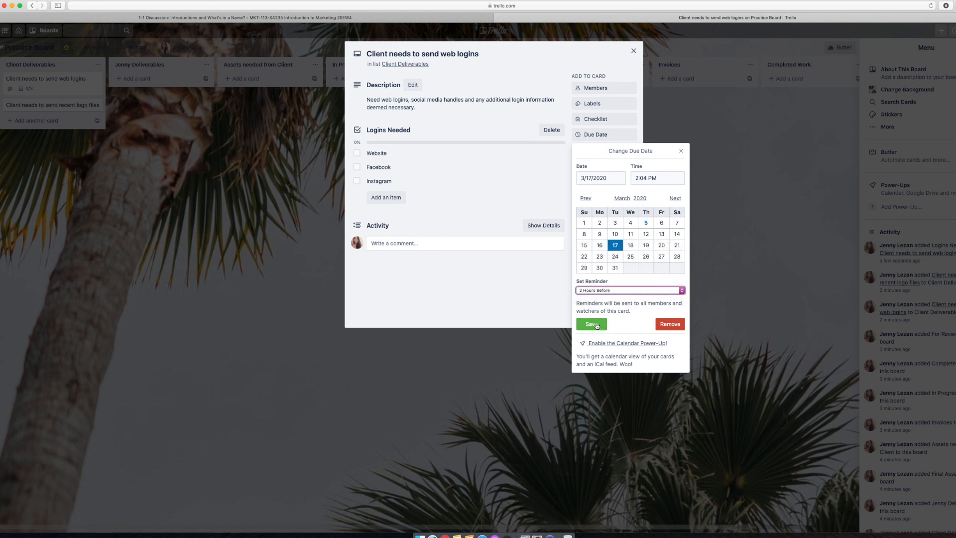
{"action": "left_click", "coordinate": [592, 324]}
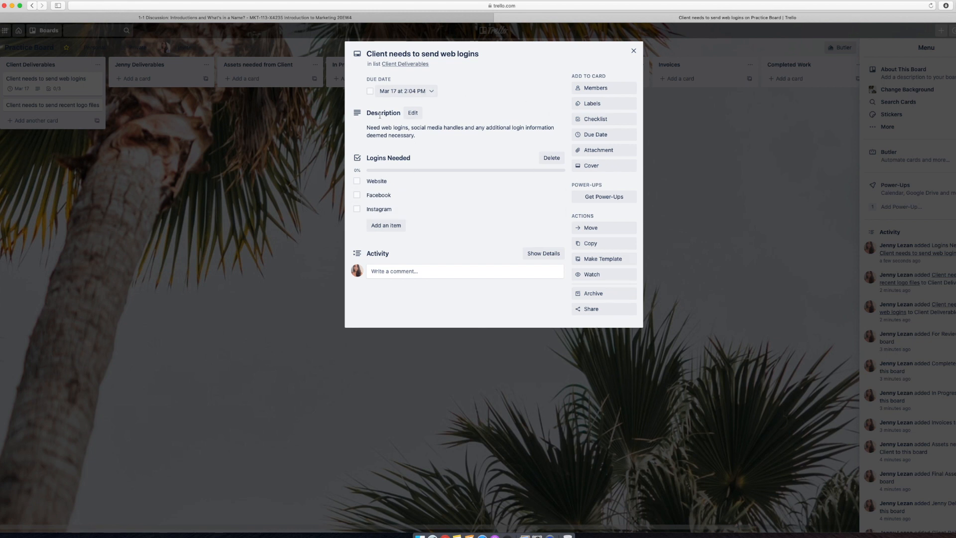
Post the comment "I am a comment" on the web logins card and add a thumbs-up reaction to it
{"action": "left_click", "coordinate": [392, 272]}
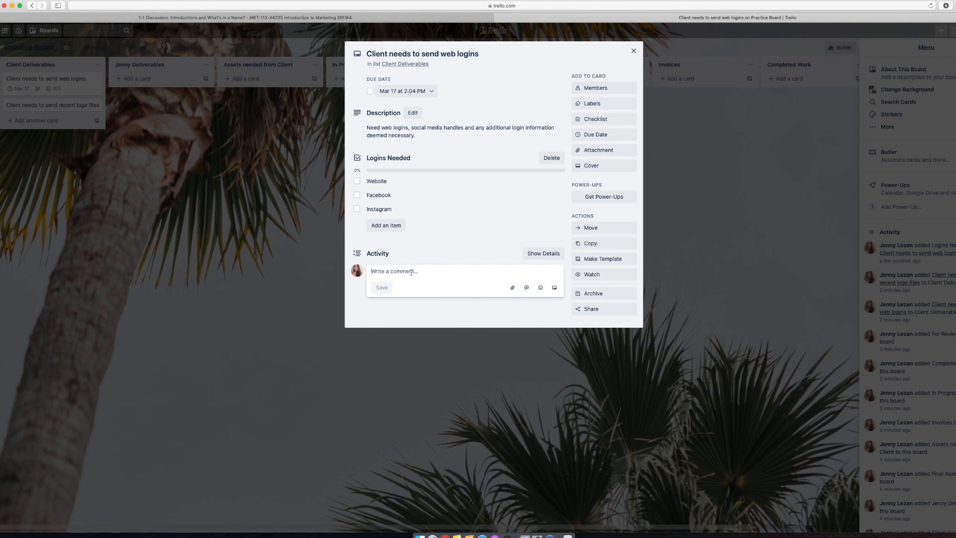
{"action": "type", "text": "I am a comment"}
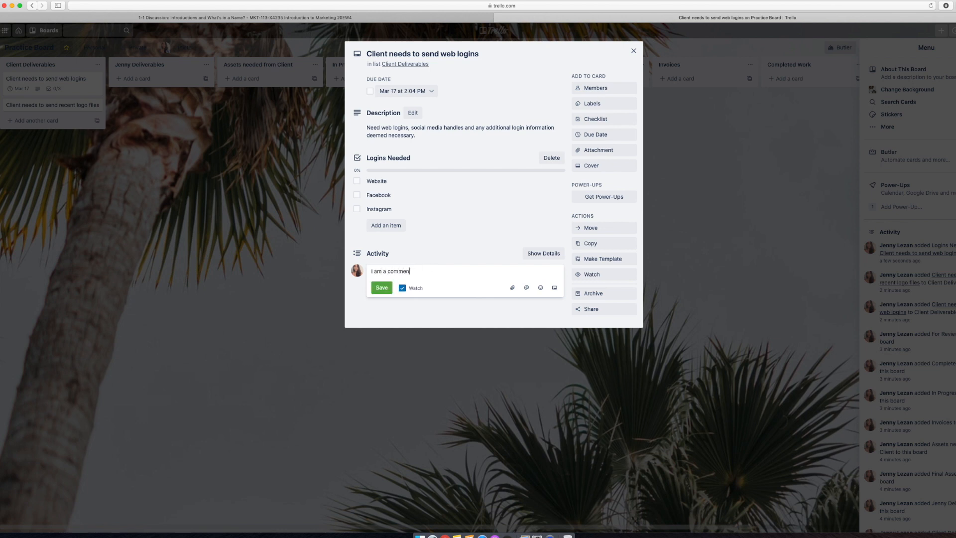
{"action": "key", "text": "Return"}
{"action": "left_click", "coordinate": [382, 296]}
{"action": "left_click", "coordinate": [369, 315]}
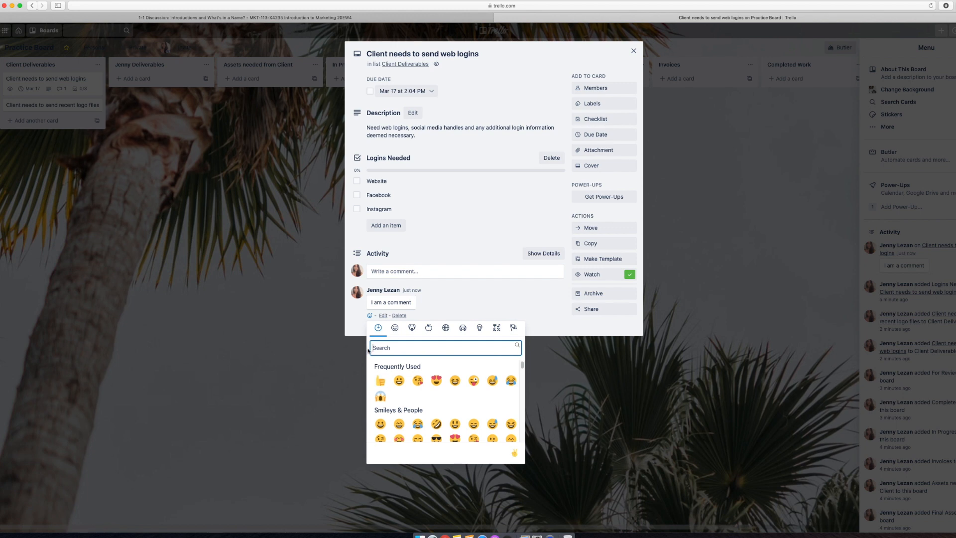
{"action": "left_click", "coordinate": [381, 382]}
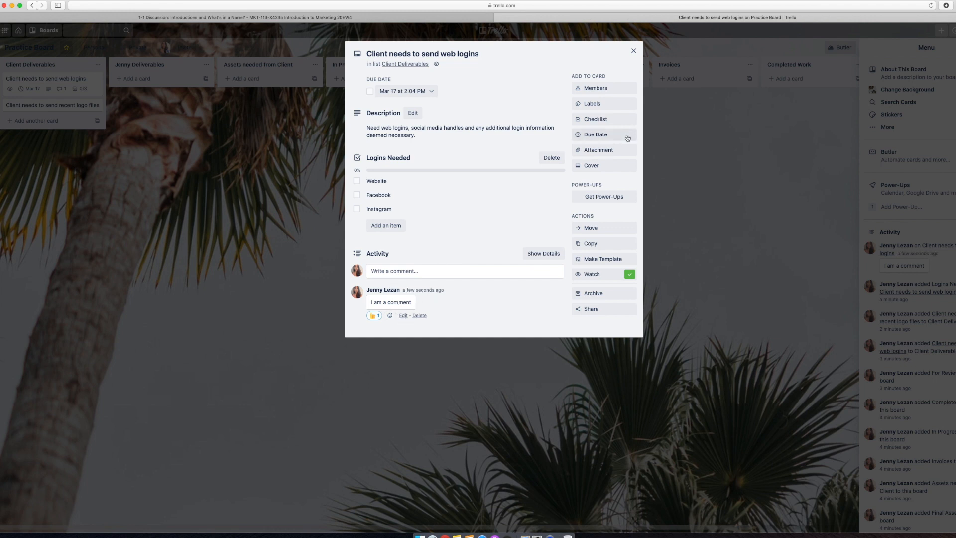
View the board members available for assignment to the web logins card
{"action": "left_click", "coordinate": [603, 92]}
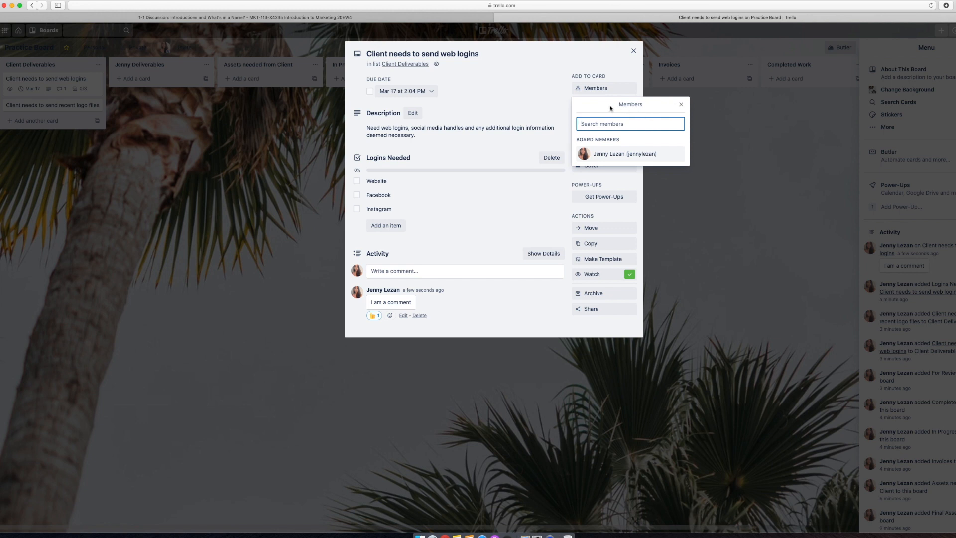
{"action": "left_click", "coordinate": [681, 105]}
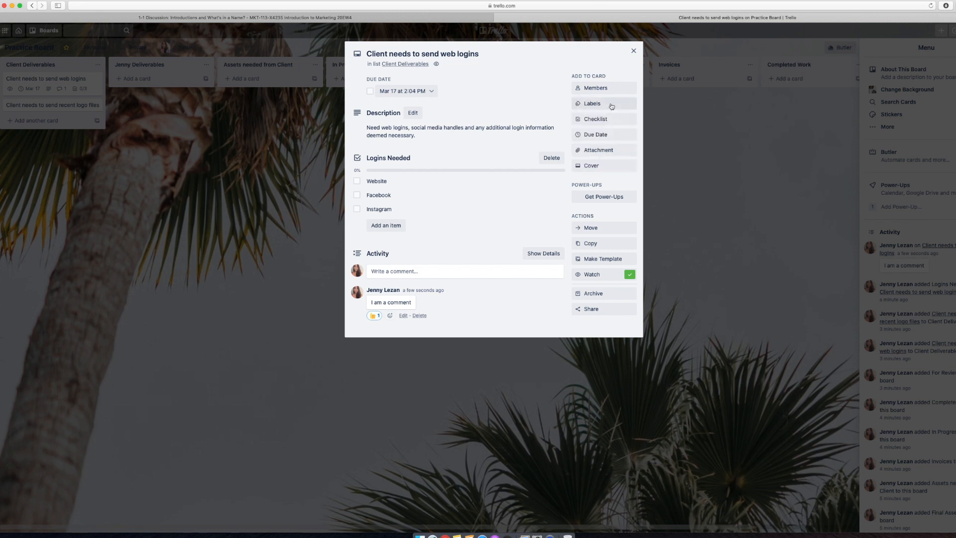
Name the green label Client Deliverables, change its color to light blue, and return to the board
{"action": "left_click", "coordinate": [611, 107]}
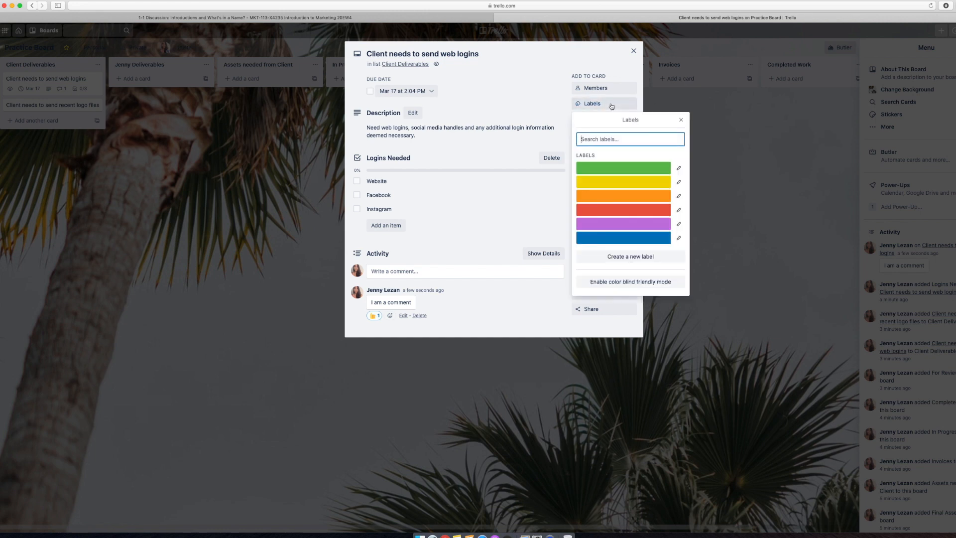
{"action": "left_click", "coordinate": [680, 169]}
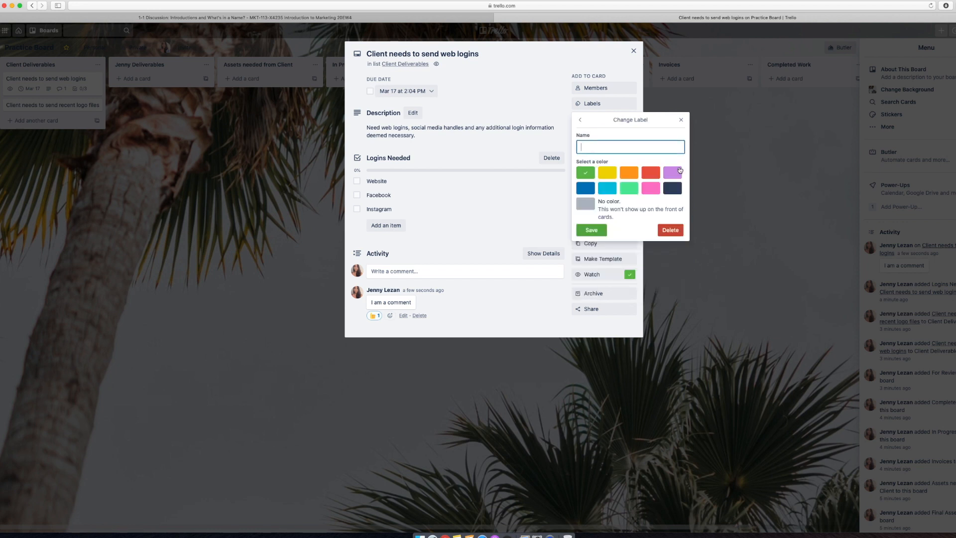
{"action": "type", "text": "Clien"}
{"action": "type", "text": "Deliverable"}
{"action": "left_click", "coordinate": [612, 191]}
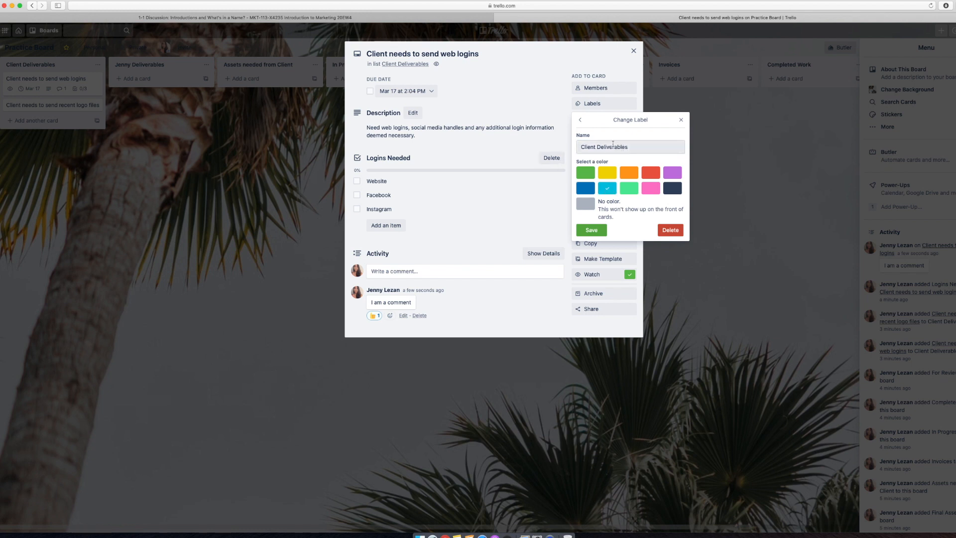
{"action": "left_click", "coordinate": [591, 229]}
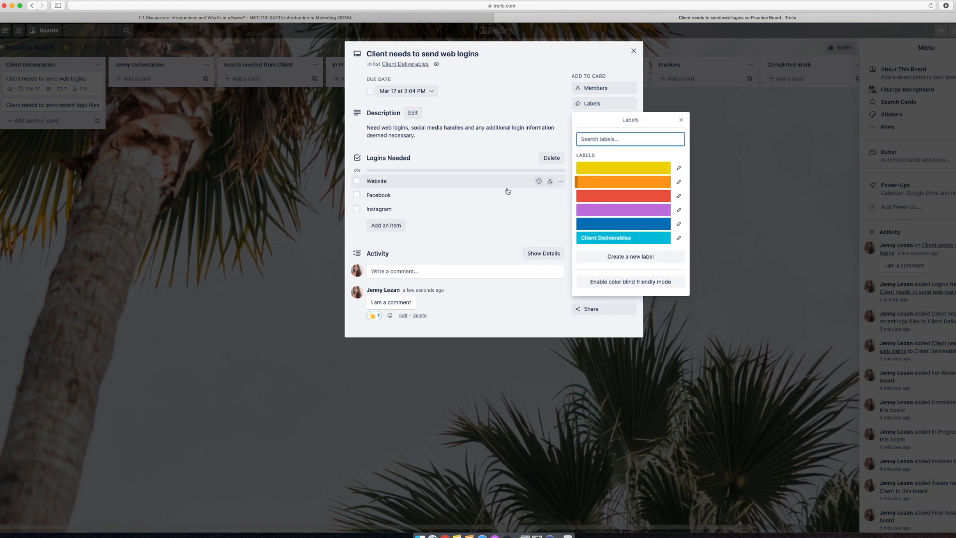
{"action": "left_click", "coordinate": [681, 120]}
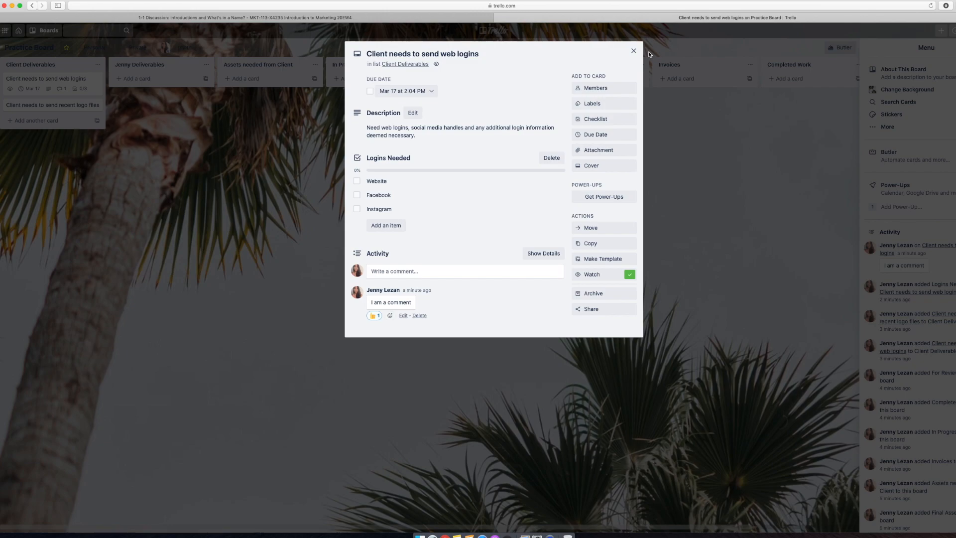
{"action": "left_click", "coordinate": [633, 51]}
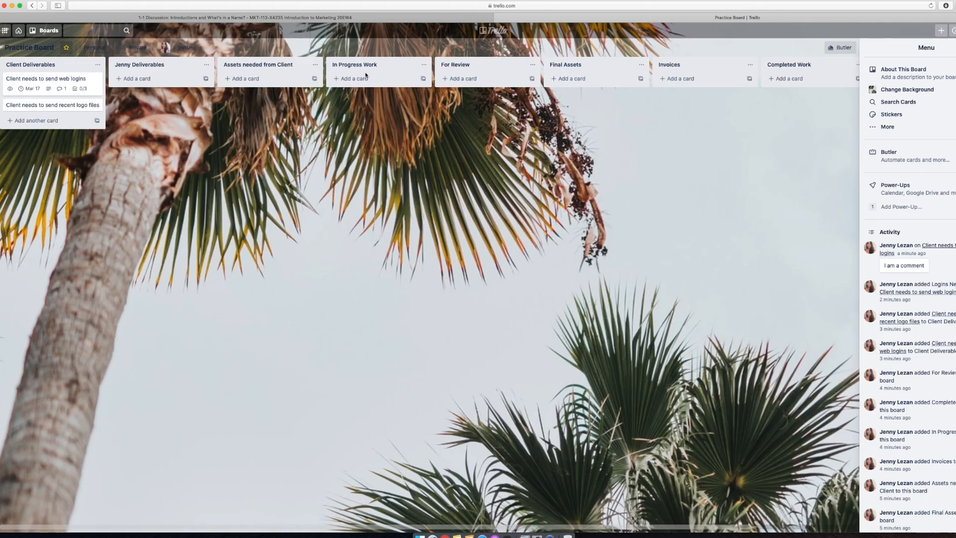
Apply the light blue Client Deliverables label to the web logins card and return to the board
{"action": "left_click", "coordinate": [60, 80]}
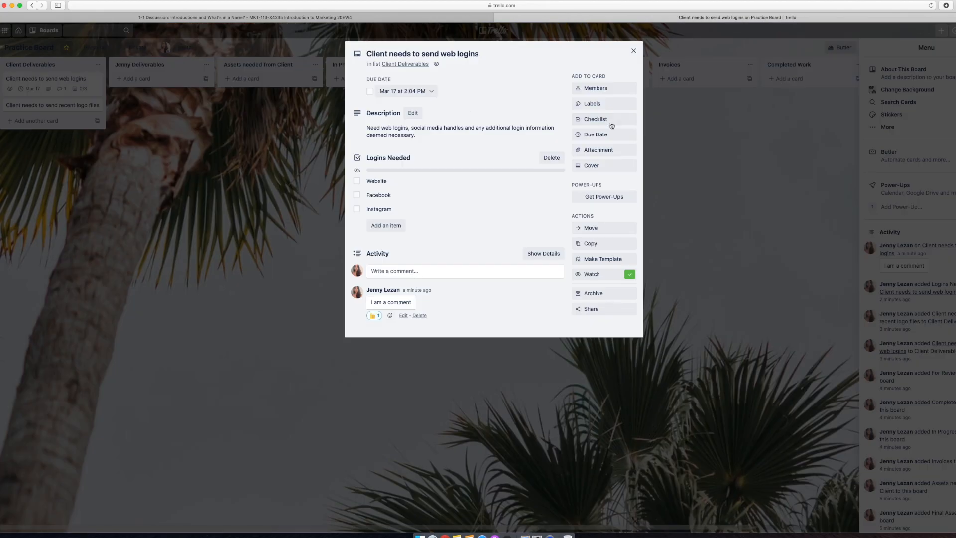
{"action": "left_click", "coordinate": [594, 104]}
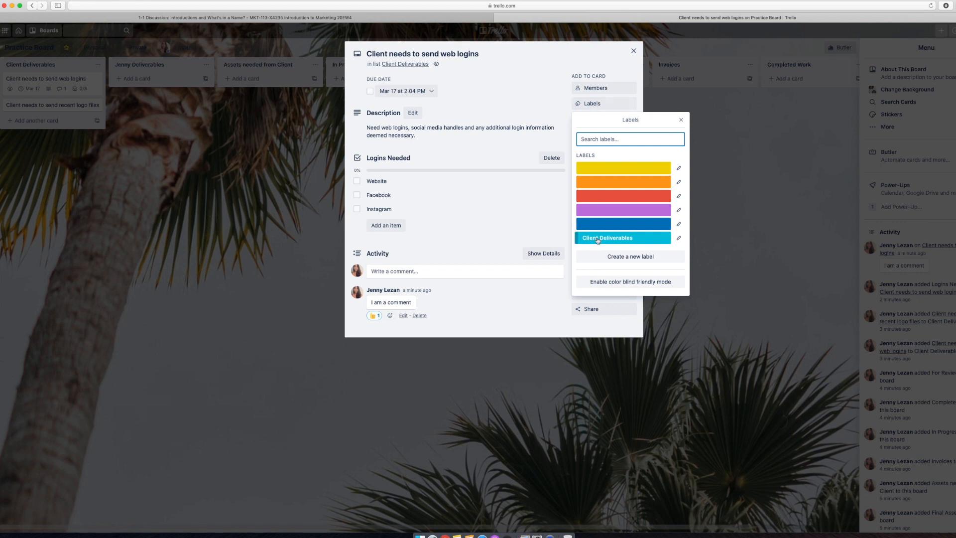
{"action": "left_click", "coordinate": [622, 238]}
{"action": "left_click", "coordinate": [681, 121]}
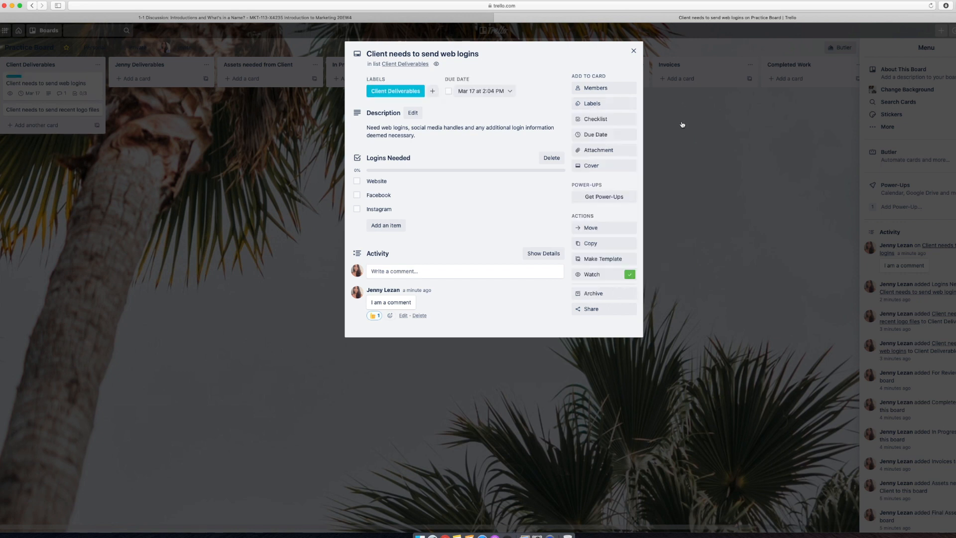
{"action": "left_click", "coordinate": [634, 50]}
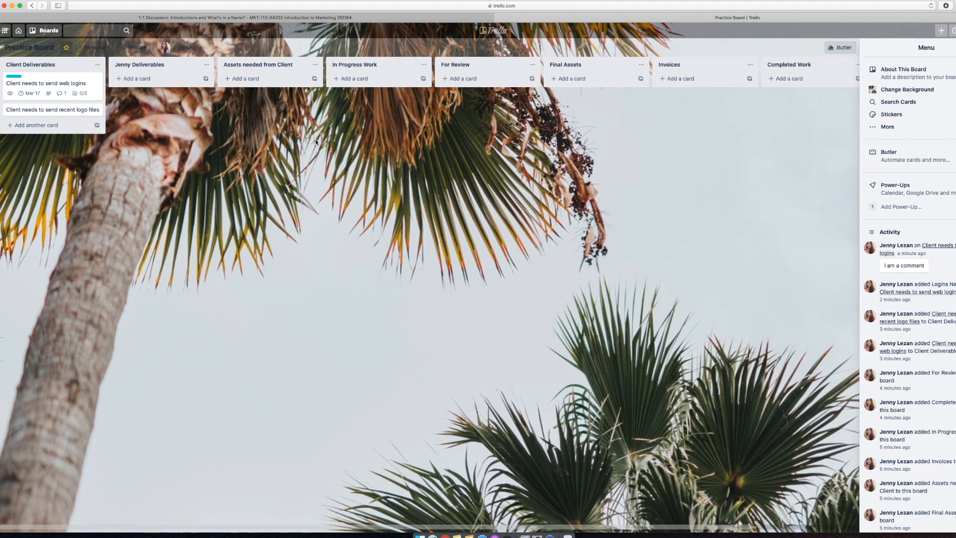
On the recent logo files card, apply the Client Deliverables label and set the due date to Mar 18 at 2:04 PM
{"action": "left_click", "coordinate": [85, 109]}
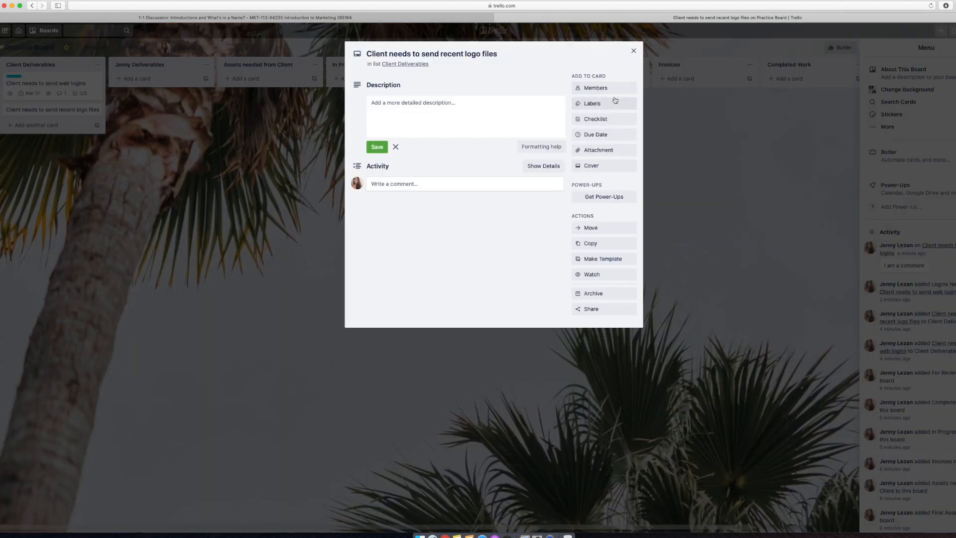
{"action": "left_click", "coordinate": [451, 120]}
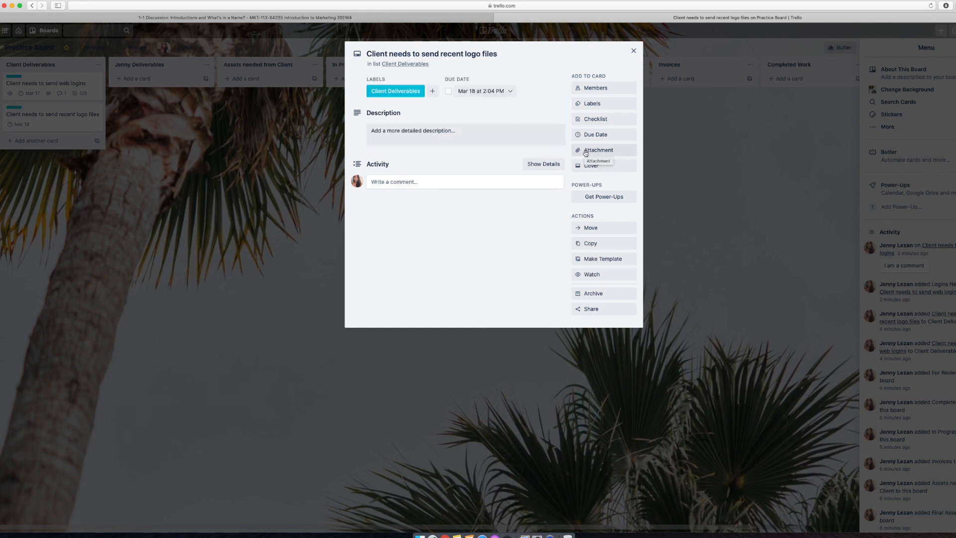
Attach the BSC-LOGO-FB-ICON file from the computer to the recent logo files card, searching for "BSC LOGO", and return to the board
{"action": "left_click", "coordinate": [583, 150]}
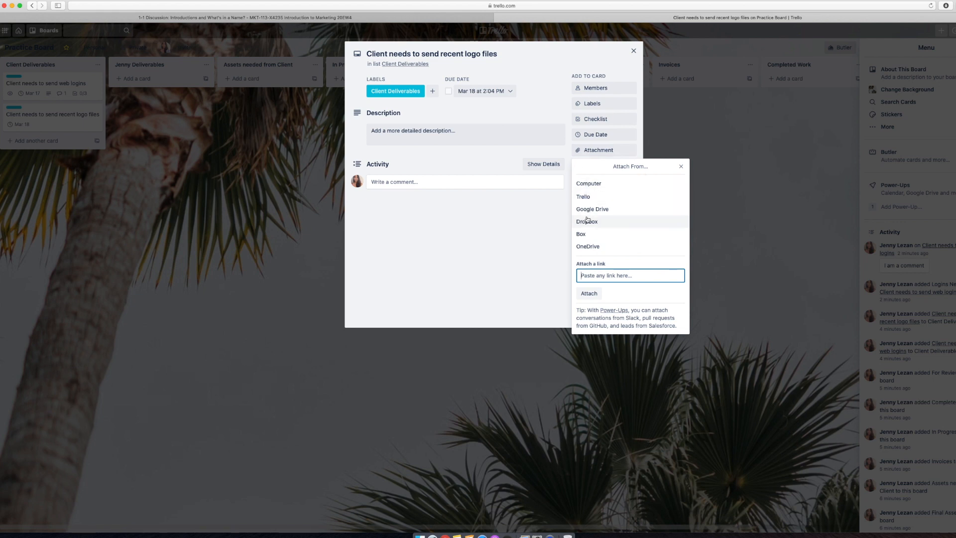
{"action": "left_click", "coordinate": [583, 183]}
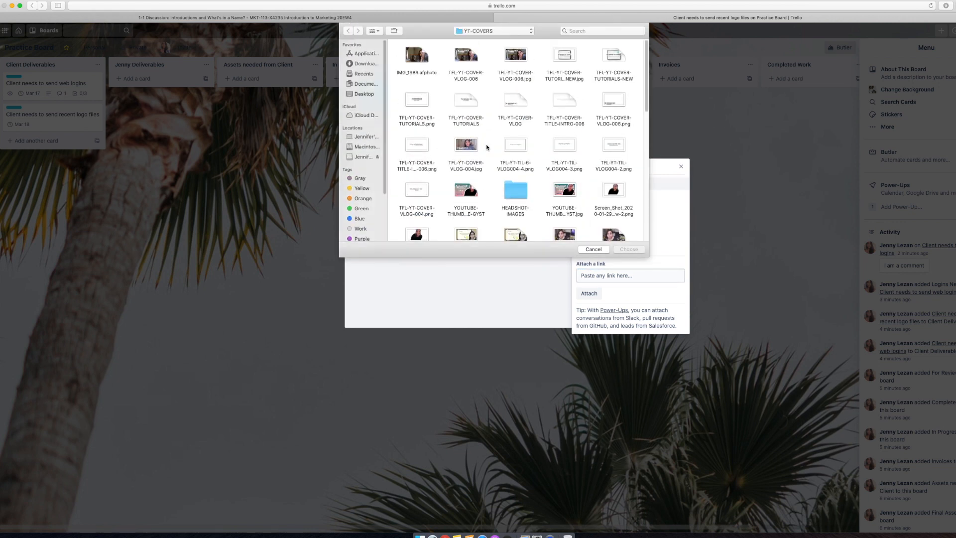
{"action": "left_click", "coordinate": [587, 31]}
{"action": "type", "text": "l"}
{"action": "key", "text": "BackSpace"}
{"action": "type", "text": "N"}
{"action": "key", "text": "BackSpace"}
{"action": "type", "text": "BSC LOGO"}
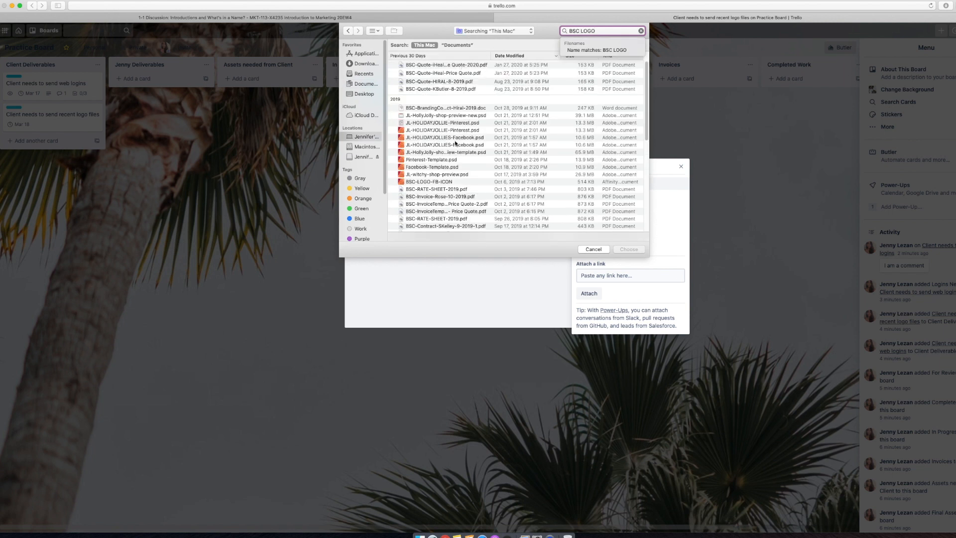
{"action": "left_click", "coordinate": [433, 182]}
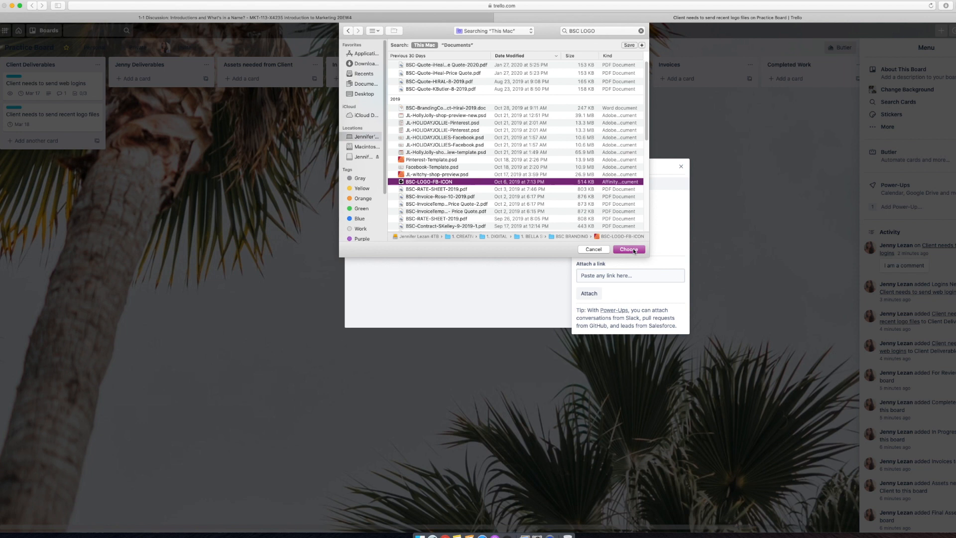
{"action": "left_click", "coordinate": [632, 249]}
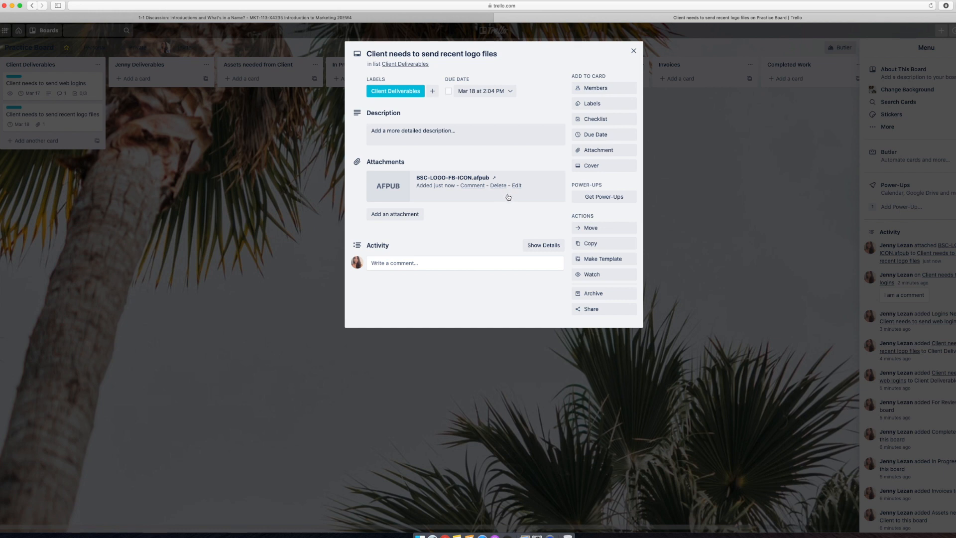
{"action": "left_click", "coordinate": [632, 51]}
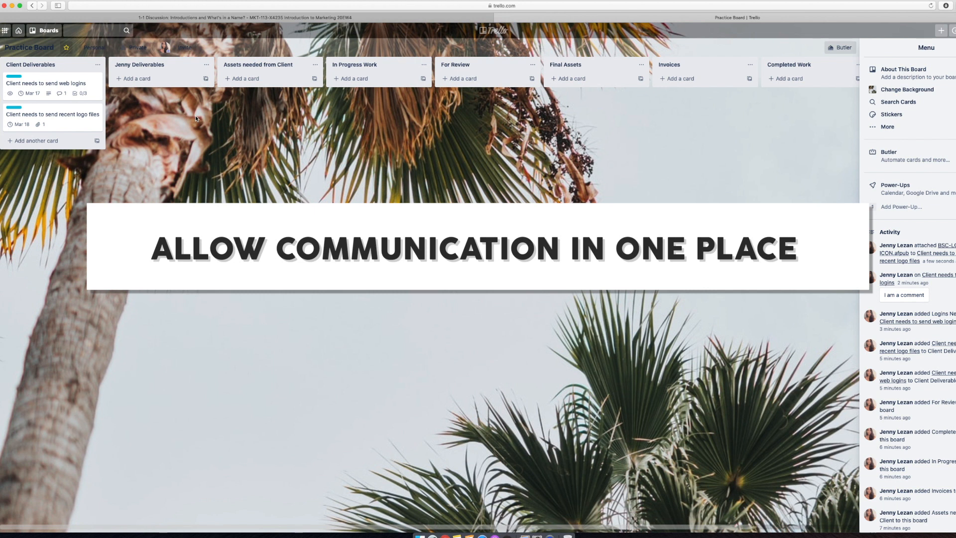
Post a comment on the web logins card that mentions the board member and asks them to check out the upload, and return to the board
{"action": "left_click", "coordinate": [50, 85]}
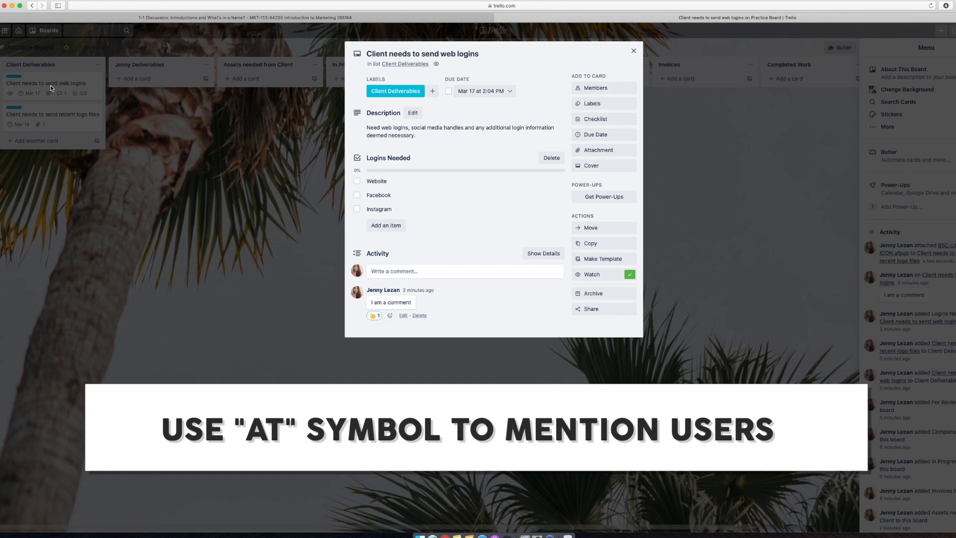
{"action": "left_click", "coordinate": [388, 271]}
{"action": "type", "text": "@je"}
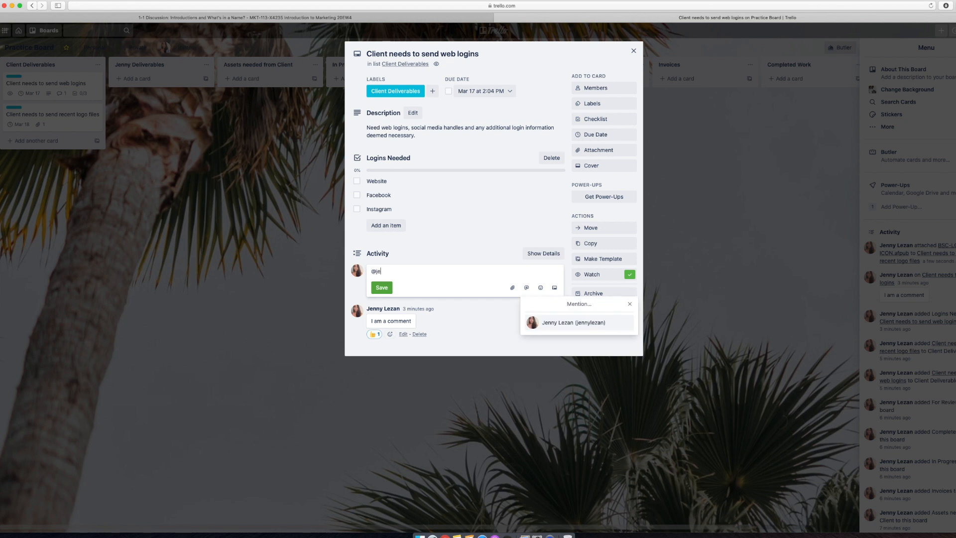
{"action": "left_click", "coordinate": [561, 323]}
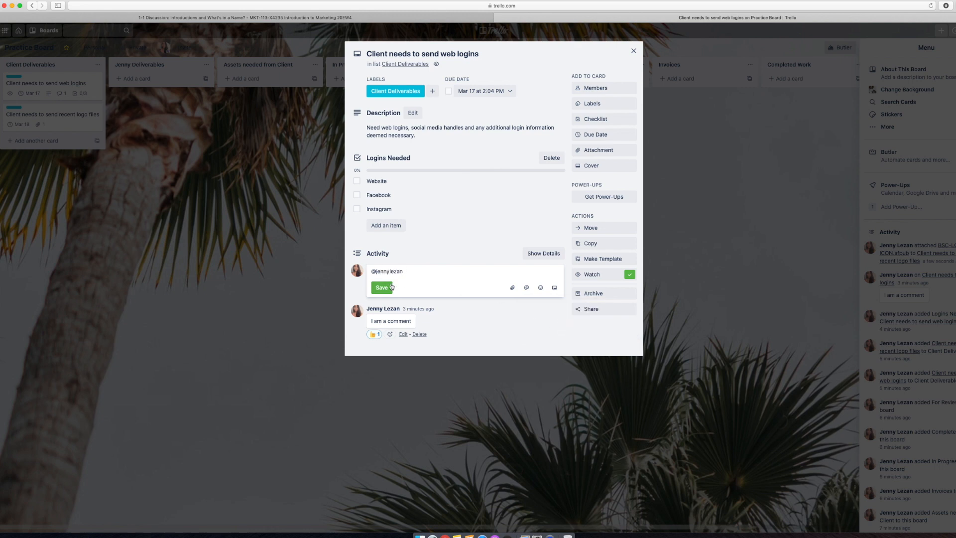
{"action": "type", "text": "check"}
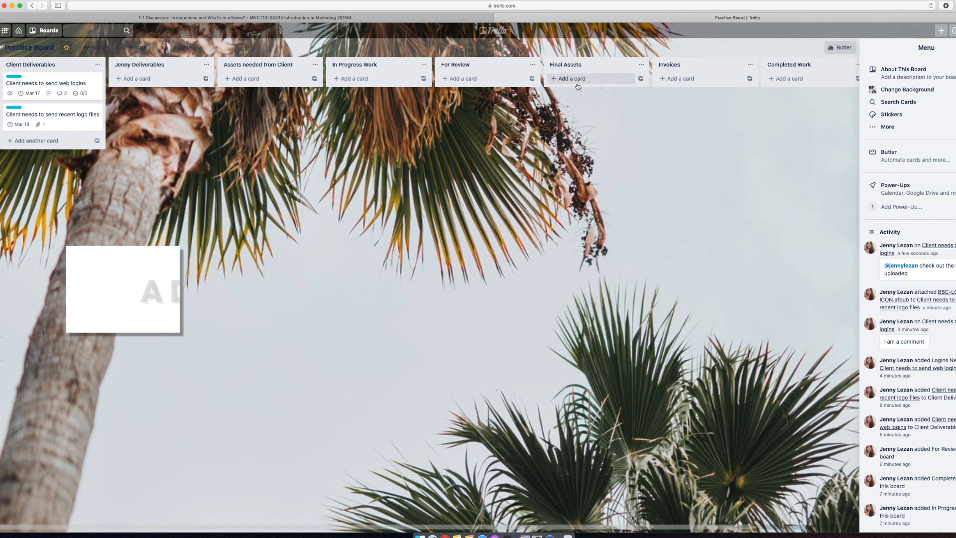
Copy the Practice Board's own email address from its email-to-board settings
{"action": "left_click", "coordinate": [889, 128]}
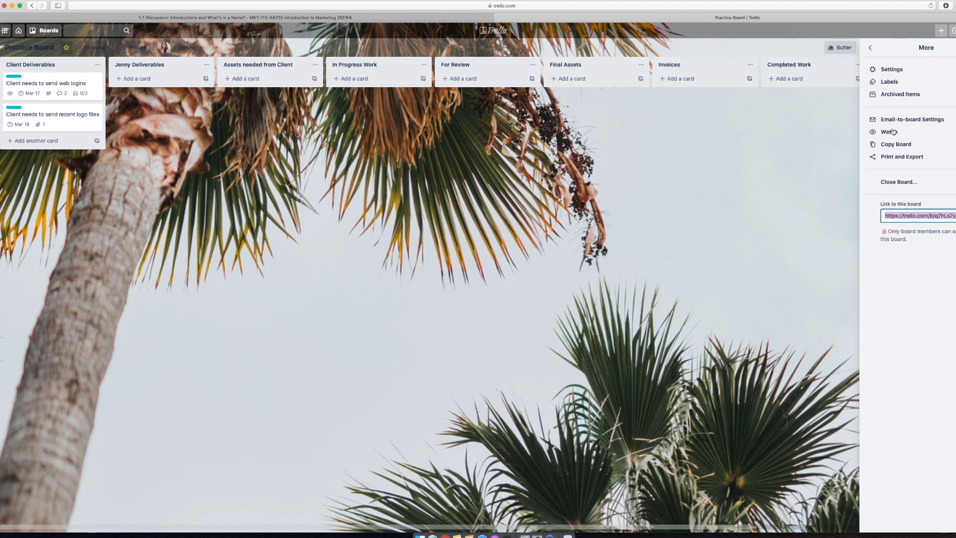
{"action": "left_click", "coordinate": [893, 120]}
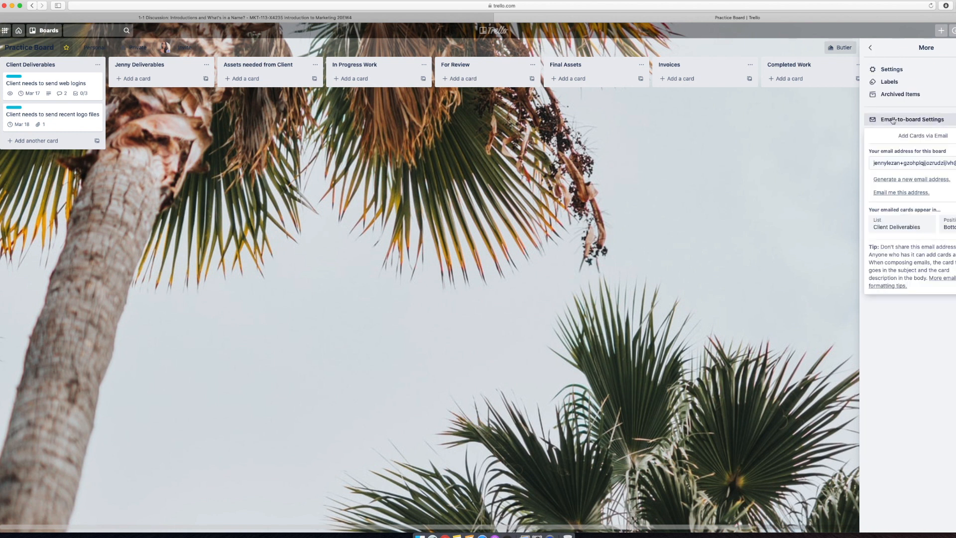
{"action": "left_click", "coordinate": [902, 167]}
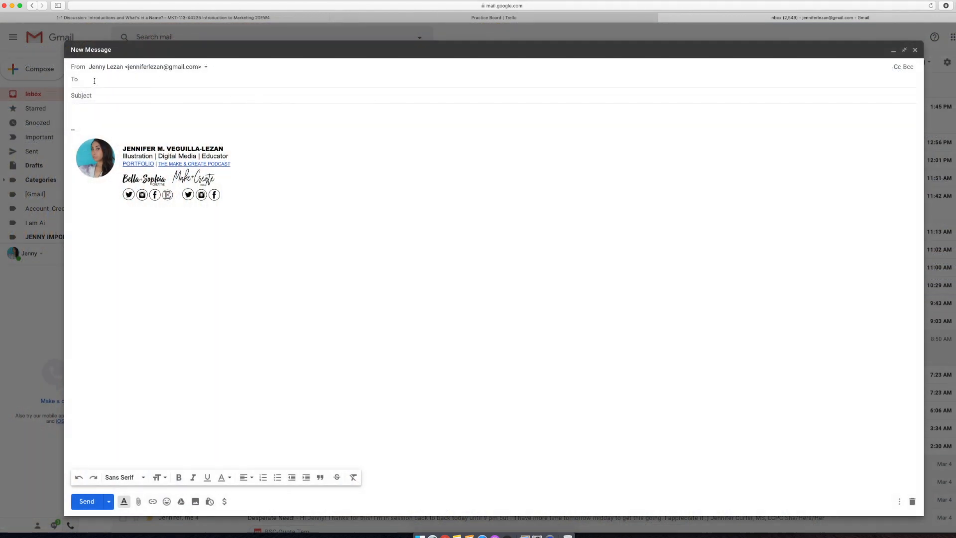
In a new Gmail message, paste the board's email address as recipient and enter the subject "New Board Tester"
{"action": "key", "text": "cmd+v"}
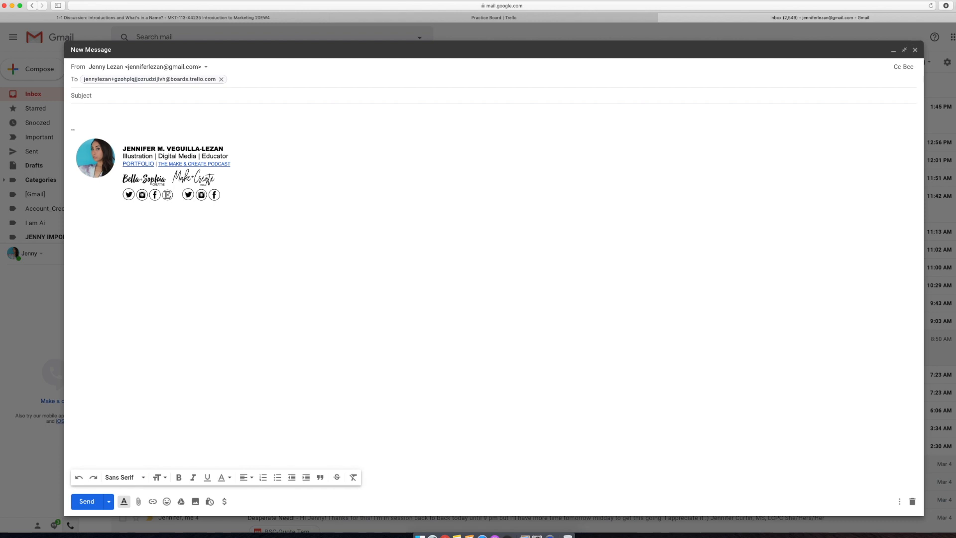
{"action": "left_click", "coordinate": [336, 95]}
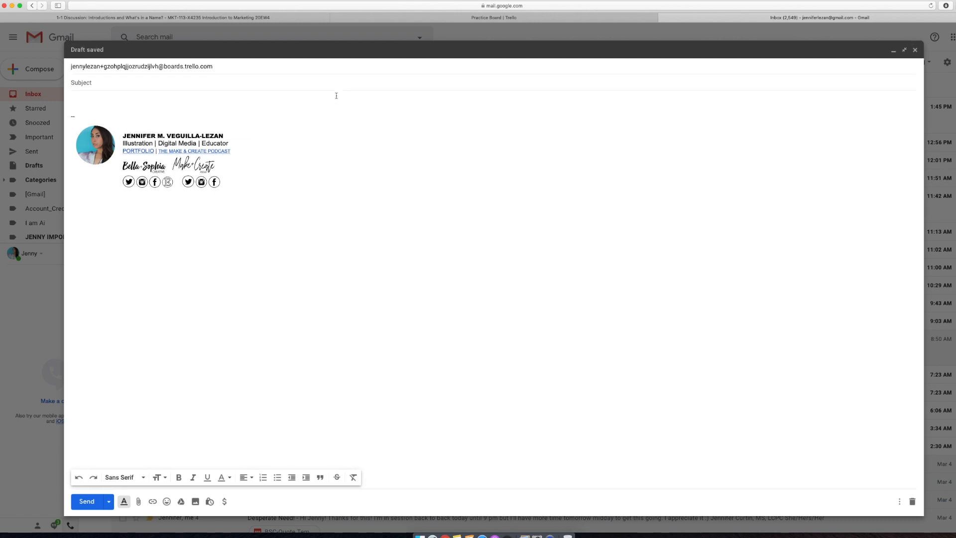
{"action": "type", "text": "New Board Tester"}
Write the body lines "Here is the information that we will use", "Remember to include details", "Add the email to your list" and "Include an attachment"
{"action": "key", "text": "Tab"}
{"action": "type", "text": "Here is the information"}
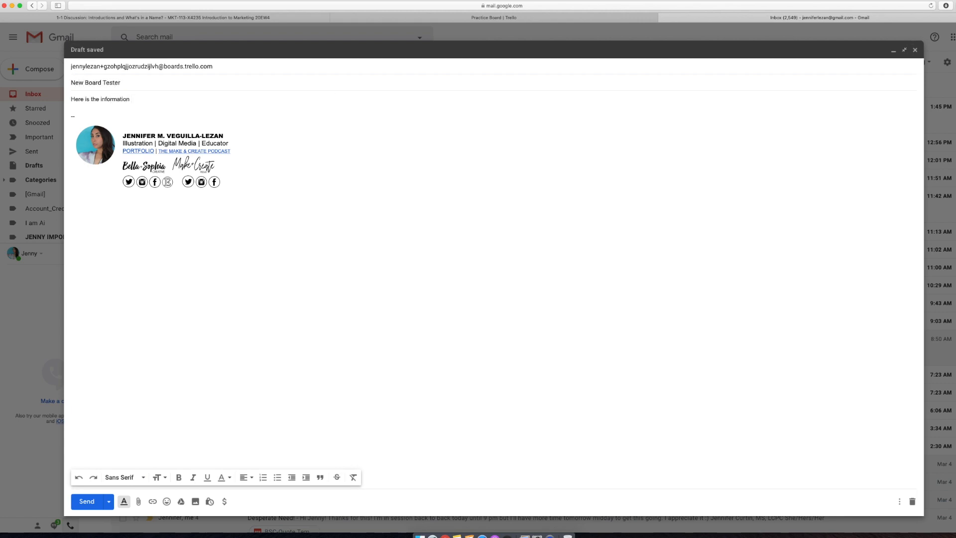
{"action": "type", "text": " that we will use"}
{"action": "key", "text": "Return"}
{"action": "type", "text": "Remember "}
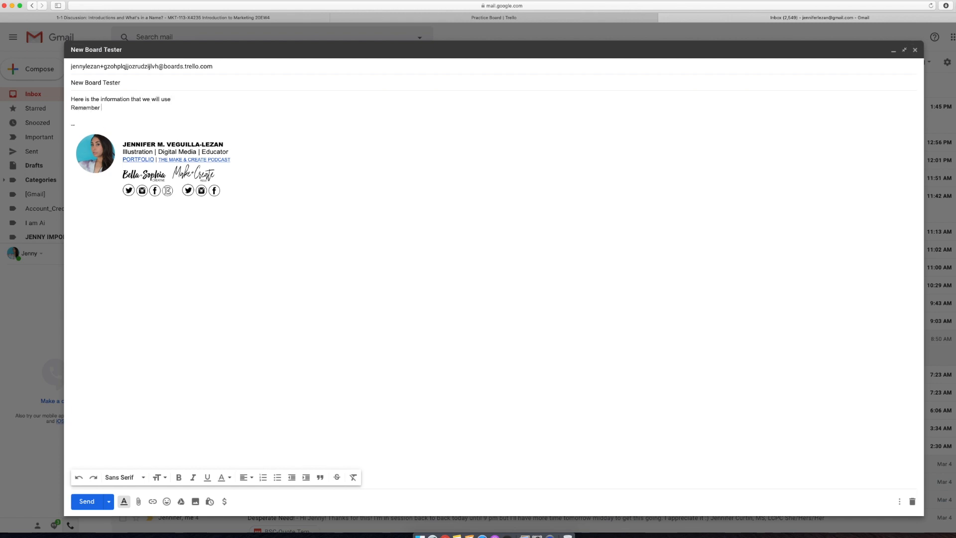
{"action": "type", "text": "to include details"}
{"action": "key", "text": "Return"}
{"action": "type", "text": "Add"}
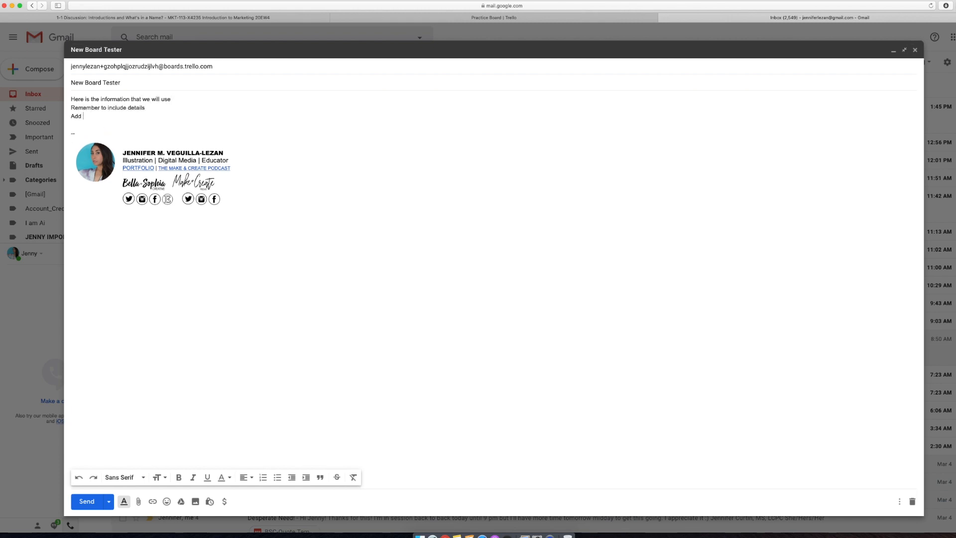
{"action": "type", "text": " the email to your list"}
{"action": "key", "text": "Return"}
{"action": "type", "text": "Include"}
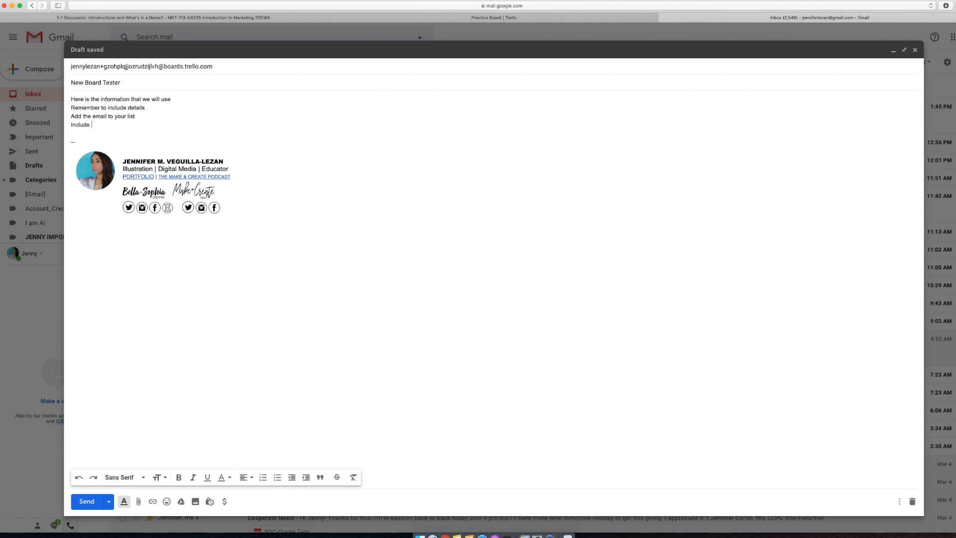
{"action": "type", "text": " an attachment"}
{"action": "key", "text": "Return"}
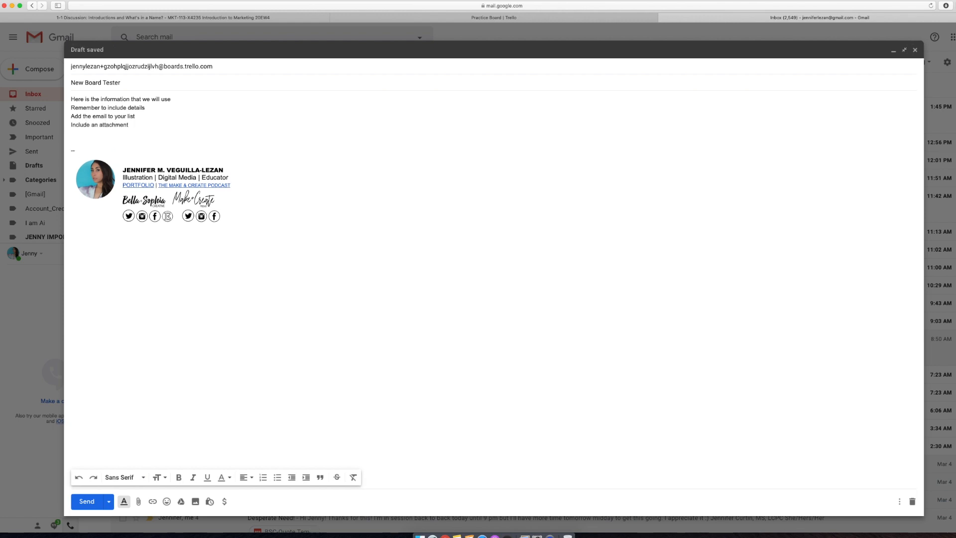
Send the email with TFL-YT-COVER-TUTORIALS-NEW.jpg attached and switch back to the Practice Board in Trello
{"action": "left_click", "coordinate": [138, 501]}
{"action": "left_click", "coordinate": [564, 55]}
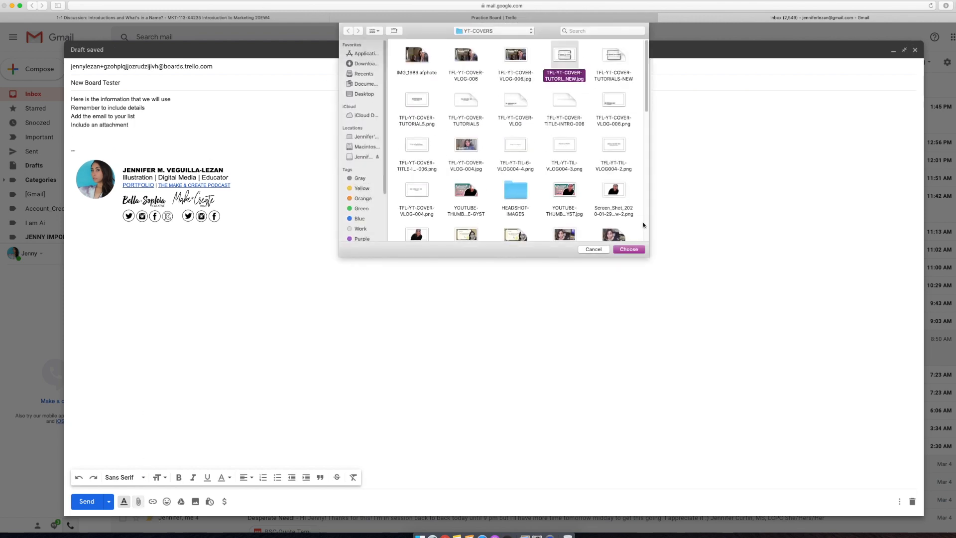
{"action": "left_click", "coordinate": [628, 249]}
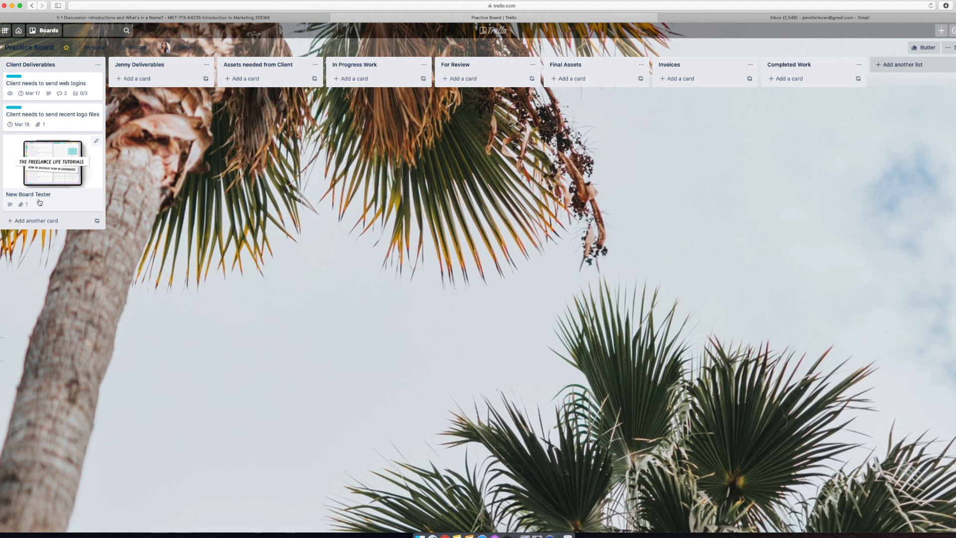
Review the description and attachment of the emailed New Board Tester card and return to the board
{"action": "left_click", "coordinate": [39, 201]}
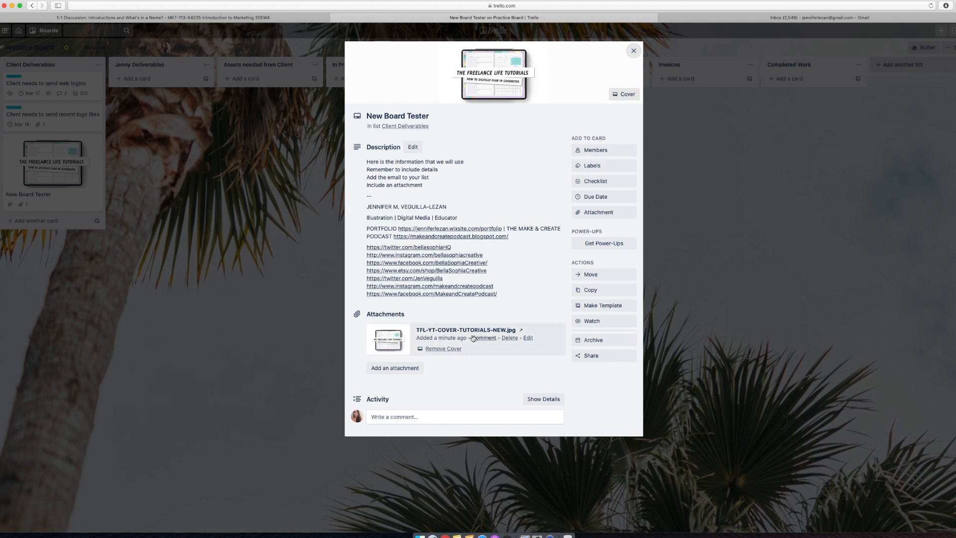
{"action": "left_click", "coordinate": [634, 52]}
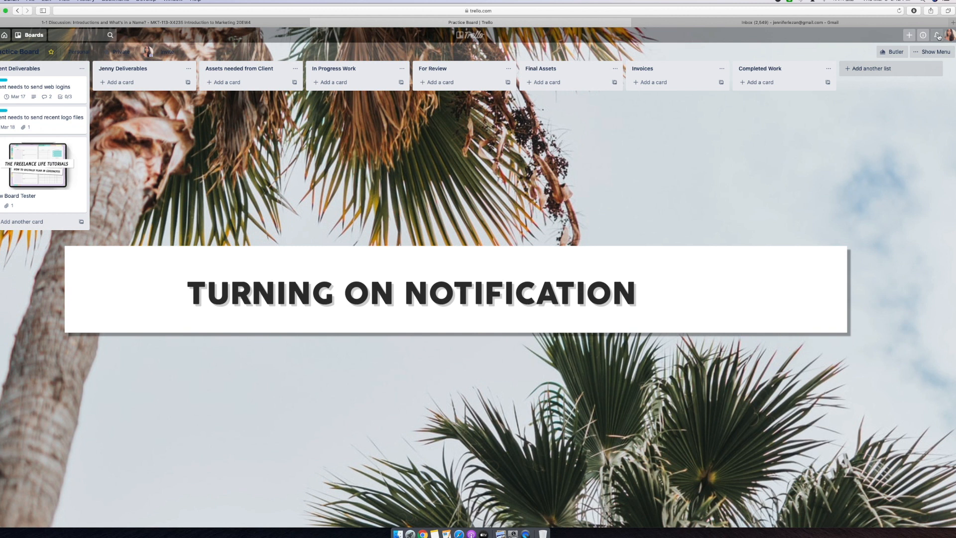
Allow desktop notifications from the account's notification options
{"action": "left_click", "coordinate": [938, 35]}
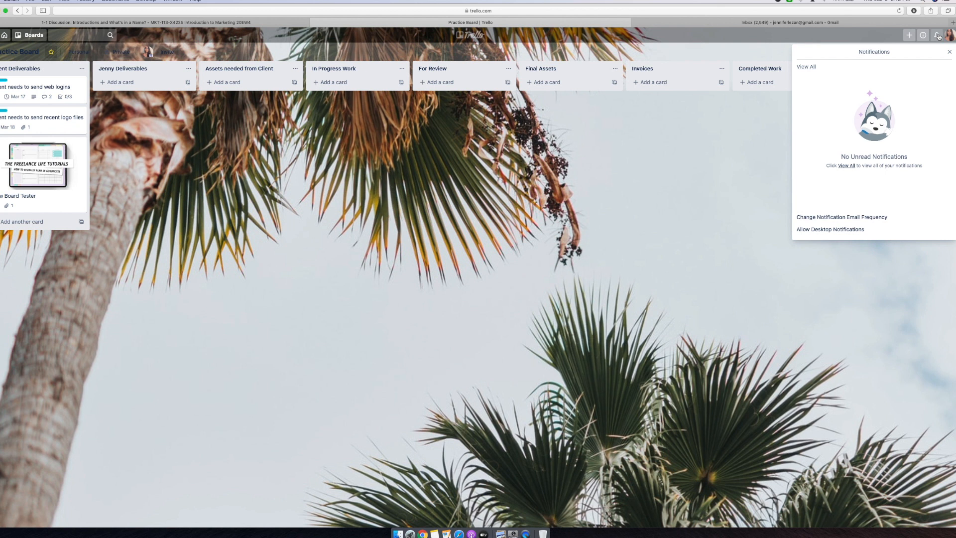
{"action": "left_click", "coordinate": [938, 36]}
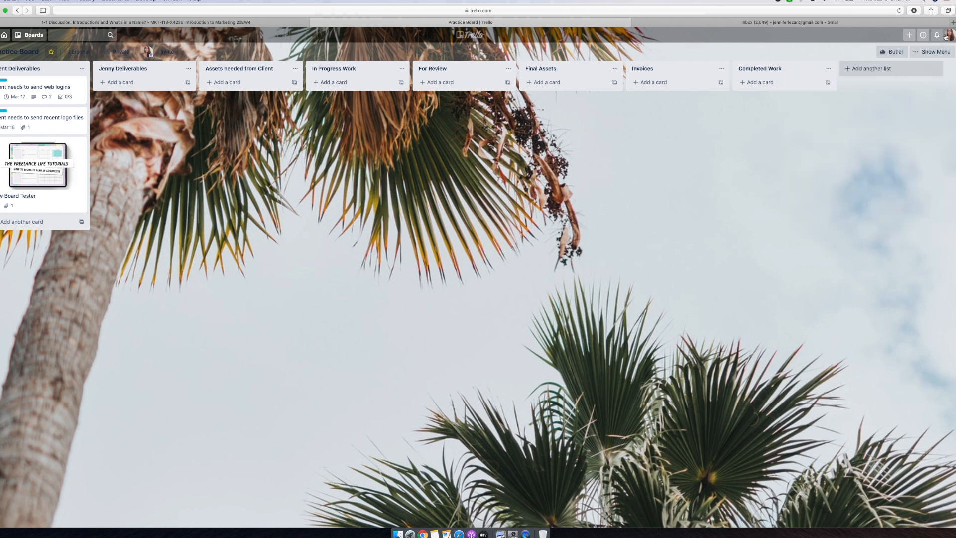
{"action": "left_click", "coordinate": [941, 37]}
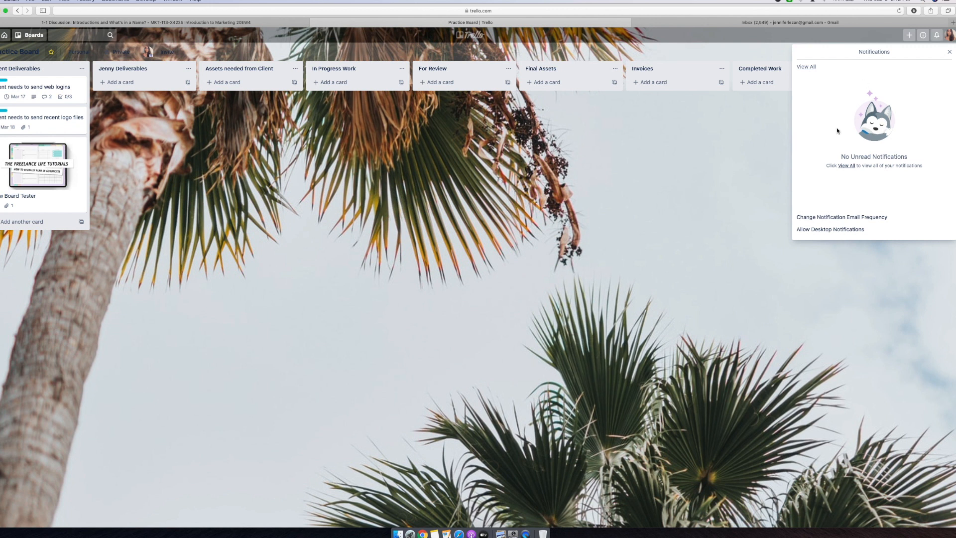
{"action": "left_click", "coordinate": [831, 230]}
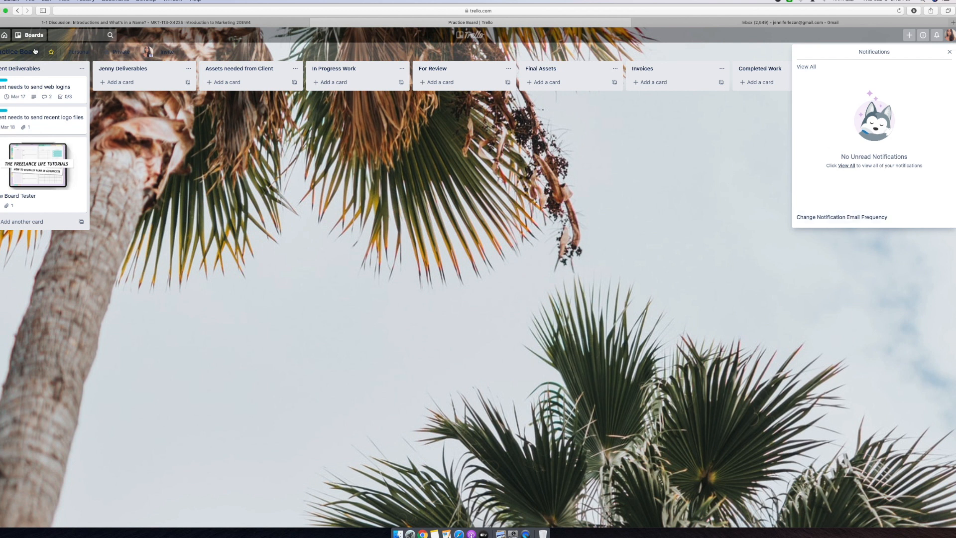
Browse the Design category of the template gallery and view the Freelance Branding Project template board
{"action": "left_click", "coordinate": [5, 36]}
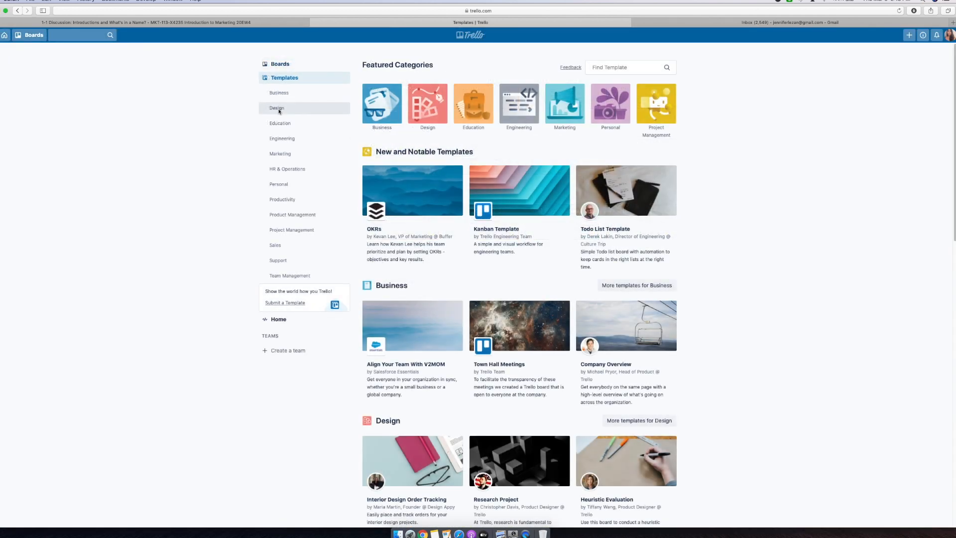
{"action": "left_click", "coordinate": [279, 109]}
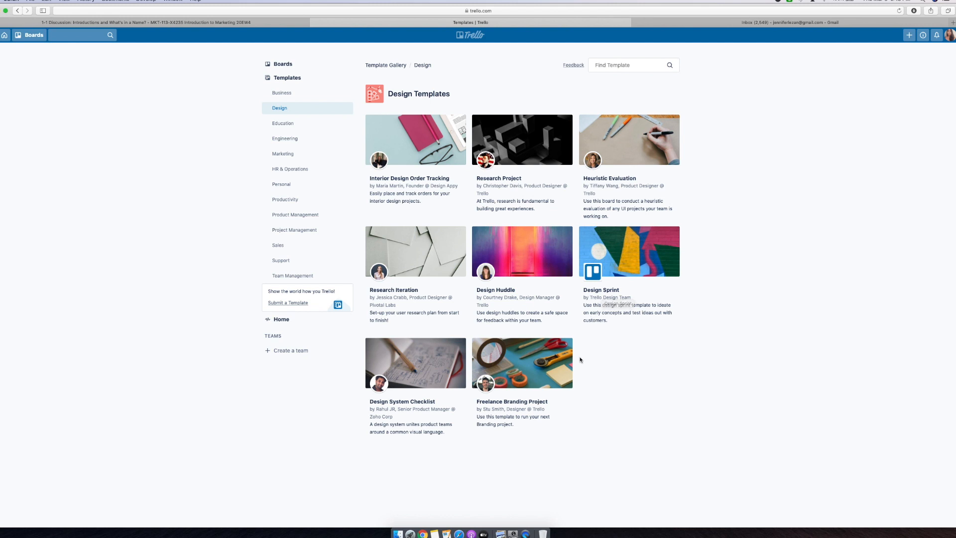
{"action": "left_click", "coordinate": [512, 406]}
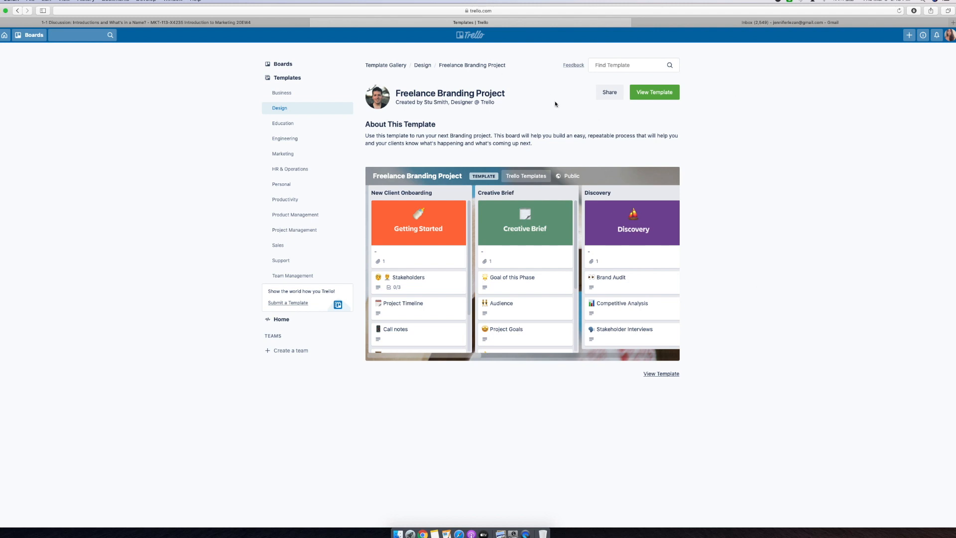
{"action": "left_click", "coordinate": [655, 92]}
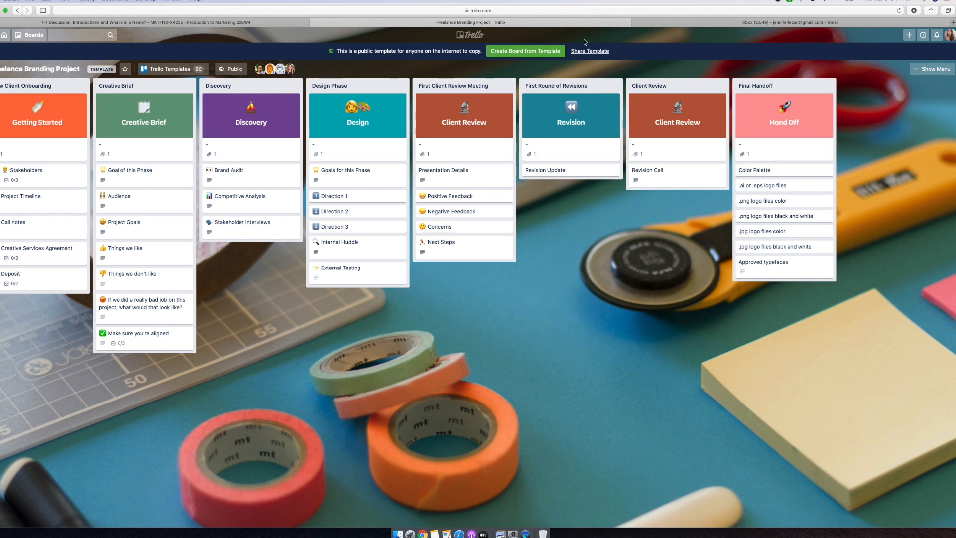
Create a private board titled Freelance Branding Project from the template, keeping its cards and template cards
{"action": "left_click", "coordinate": [515, 52]}
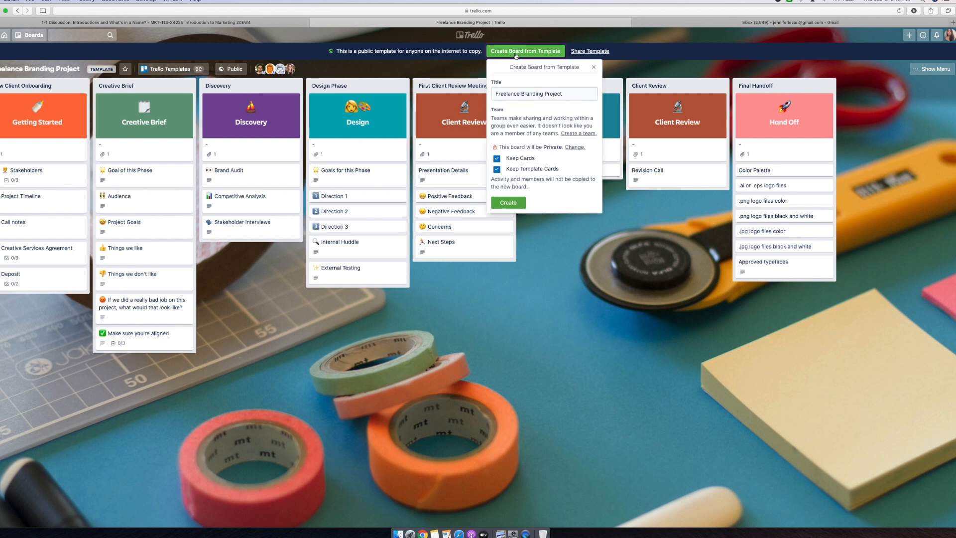
{"action": "left_click", "coordinate": [566, 94]}
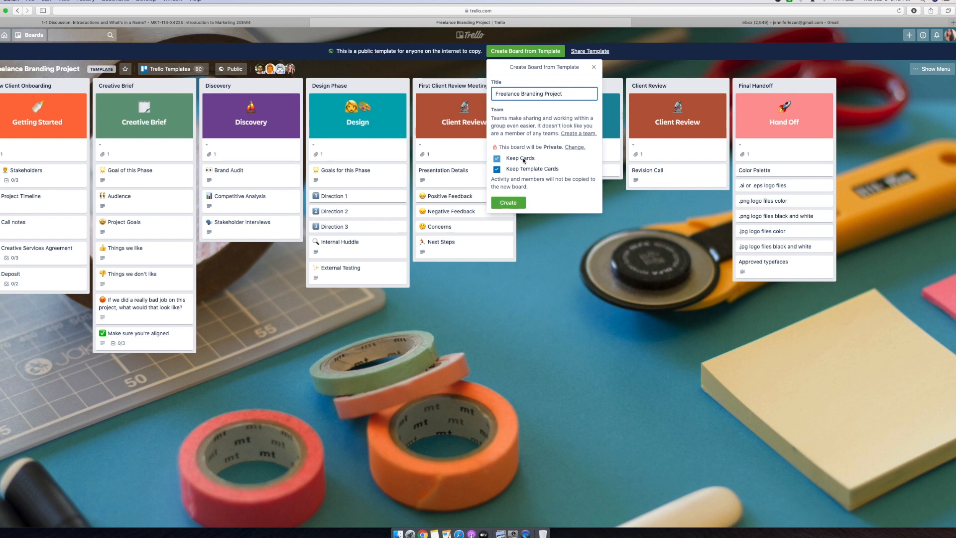
{"action": "left_click", "coordinate": [503, 205]}
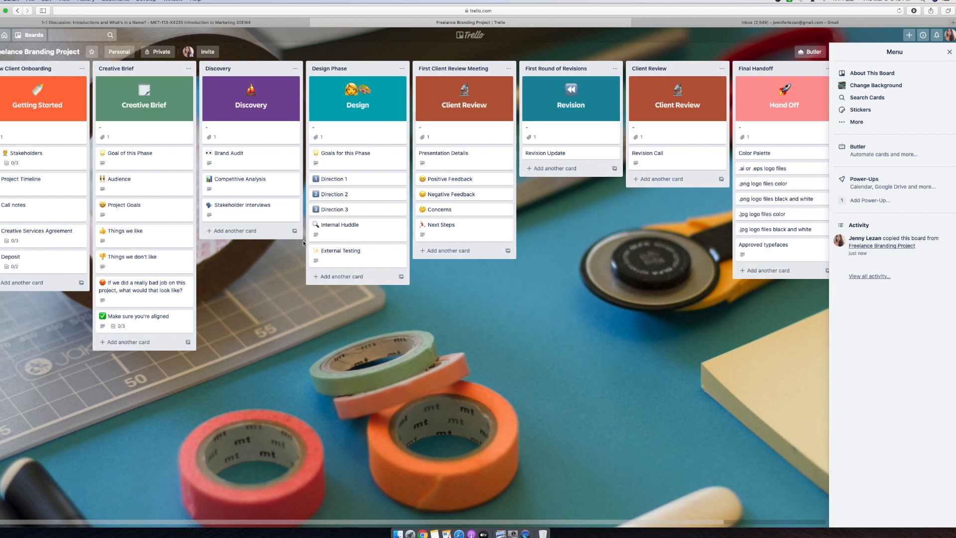
Show the additional board options for the new Freelance Branding Project board
{"action": "left_click", "coordinate": [856, 122]}
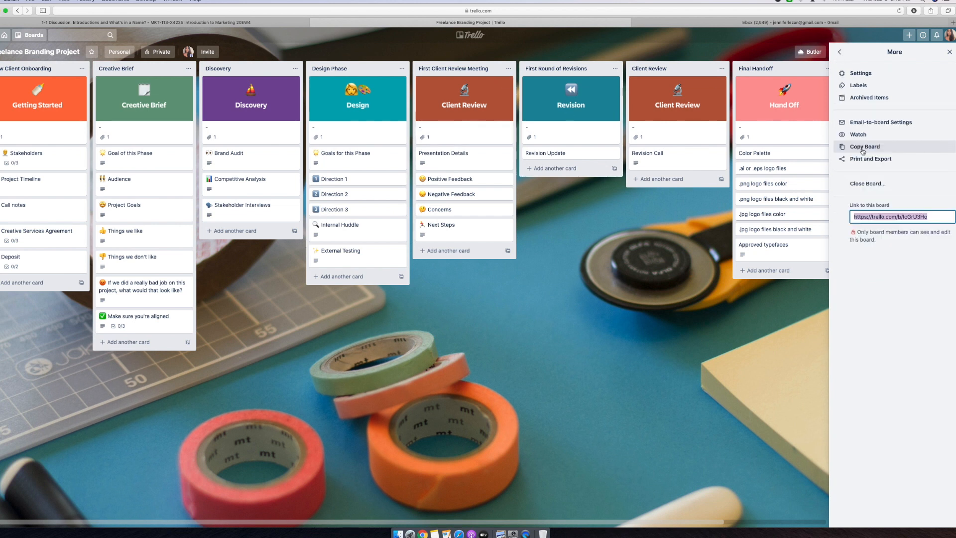